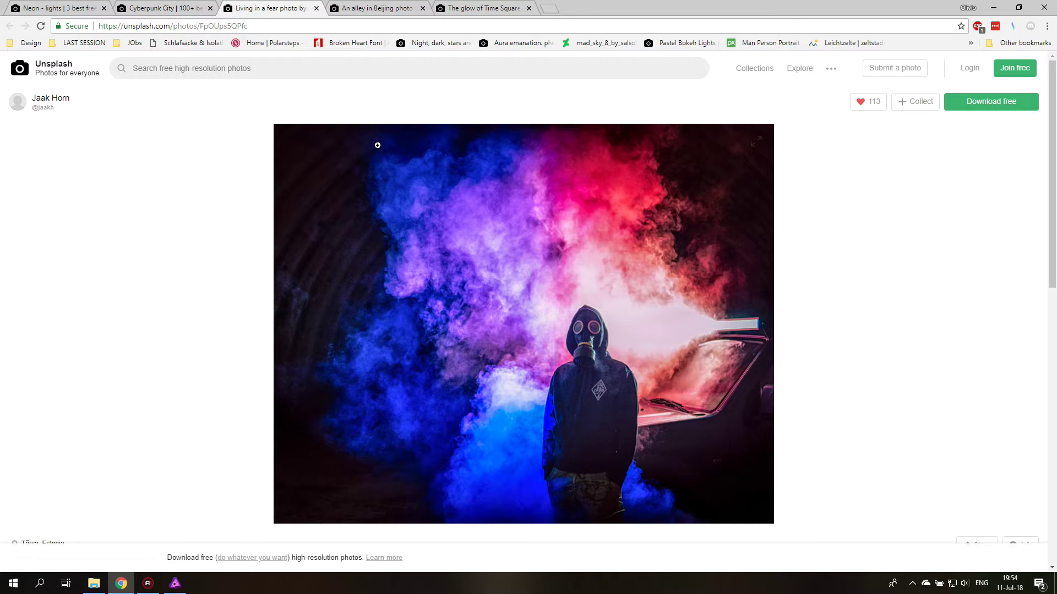
- Compare the Beijing alley, Times Square and gas-mask Unsplash tabs, then bring up Affinity Photo's blank canvas
left_click(352, 11)
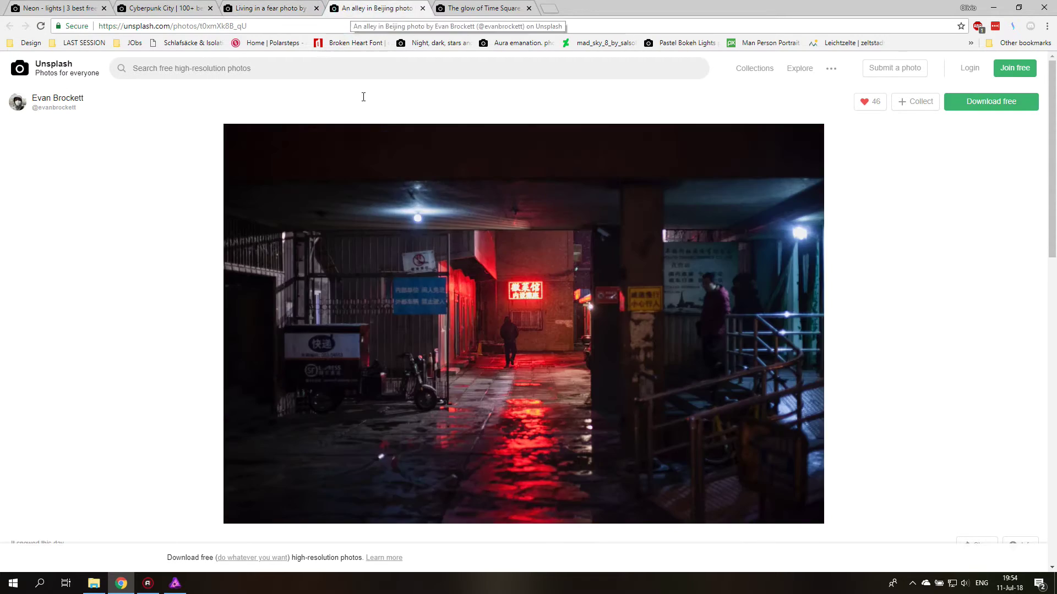
left_click(483, 8)
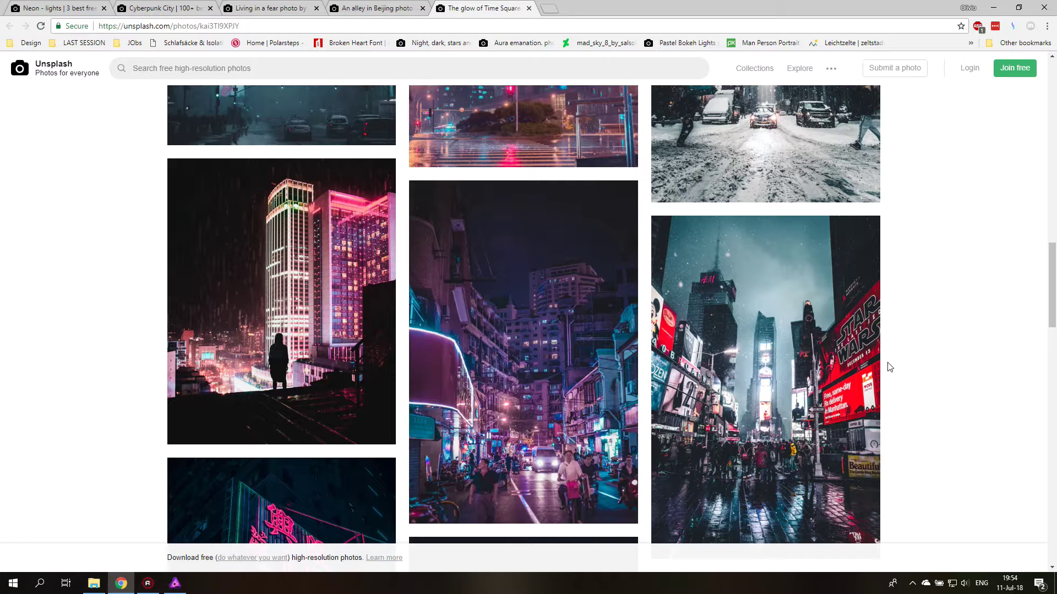
left_click(248, 11)
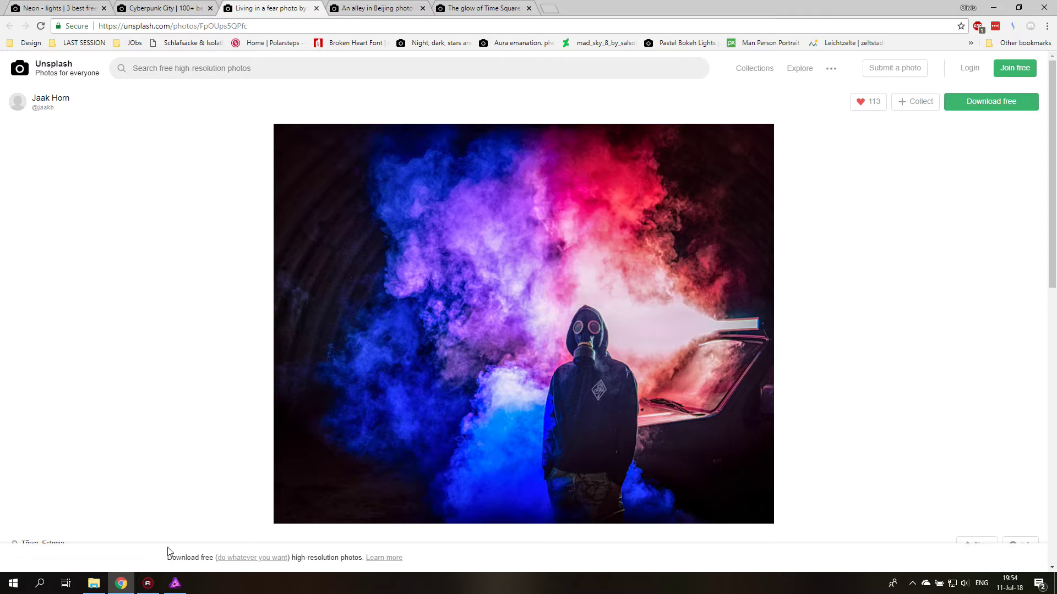
left_click(174, 584)
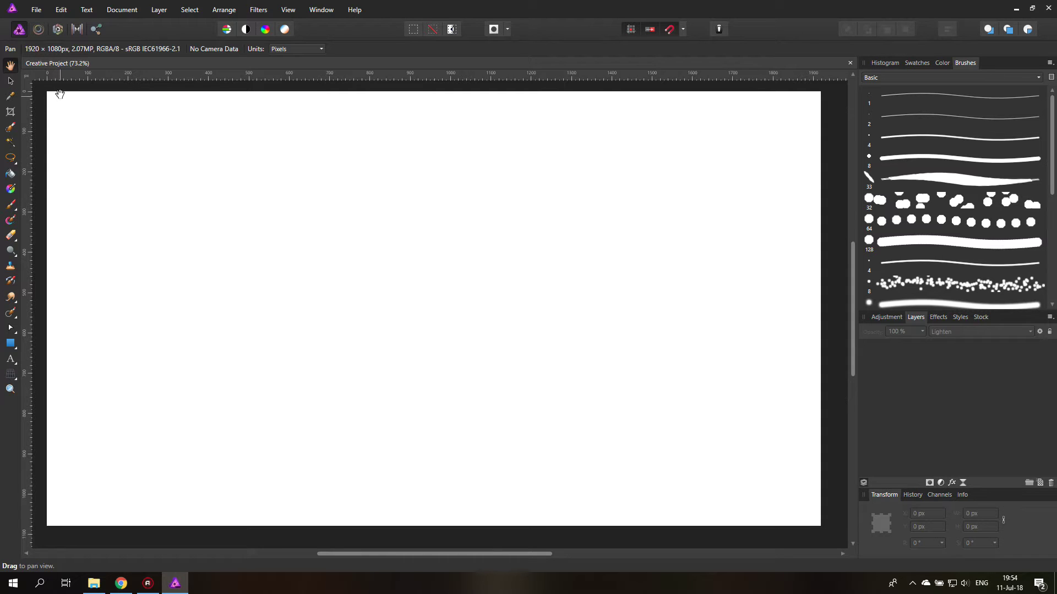
- Place the downloaded alley photo and the gas-mask photo into the project as layers
left_click(37, 9)
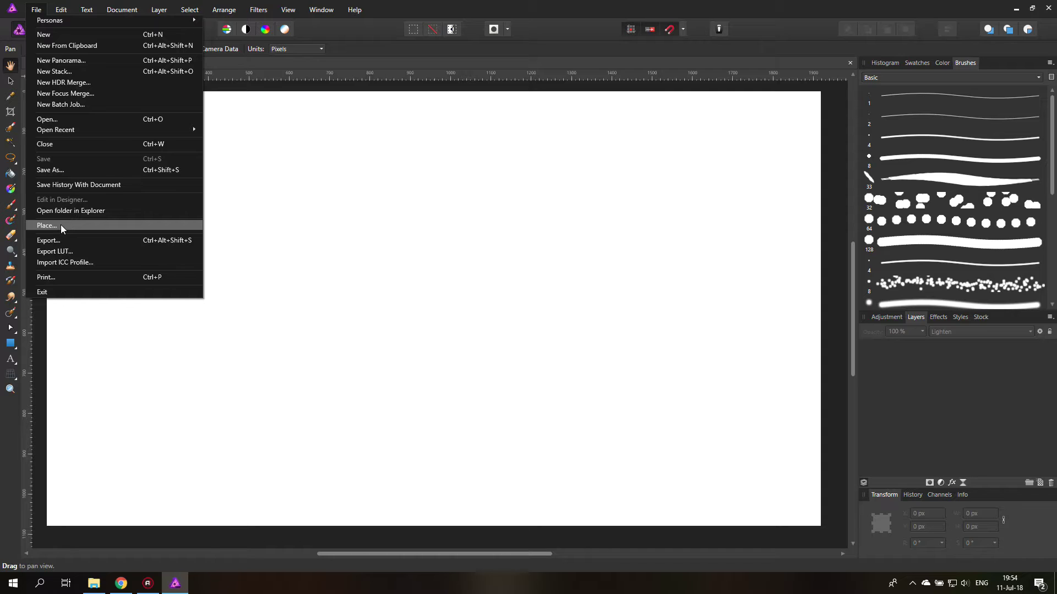
left_click(46, 226)
double_click(228, 191)
left_click(330, 255)
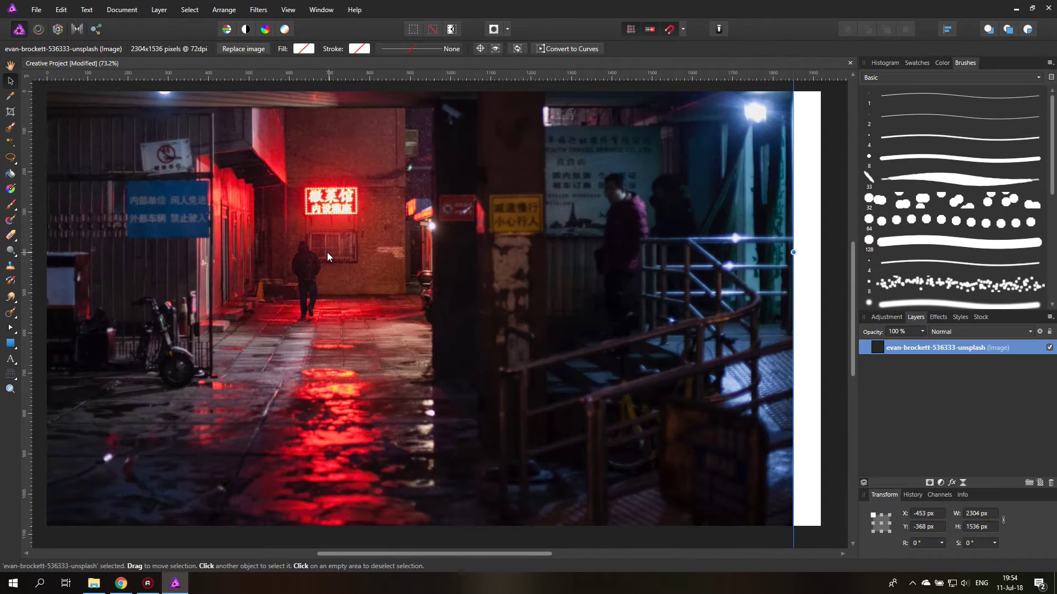
left_click(37, 10)
left_click(66, 223)
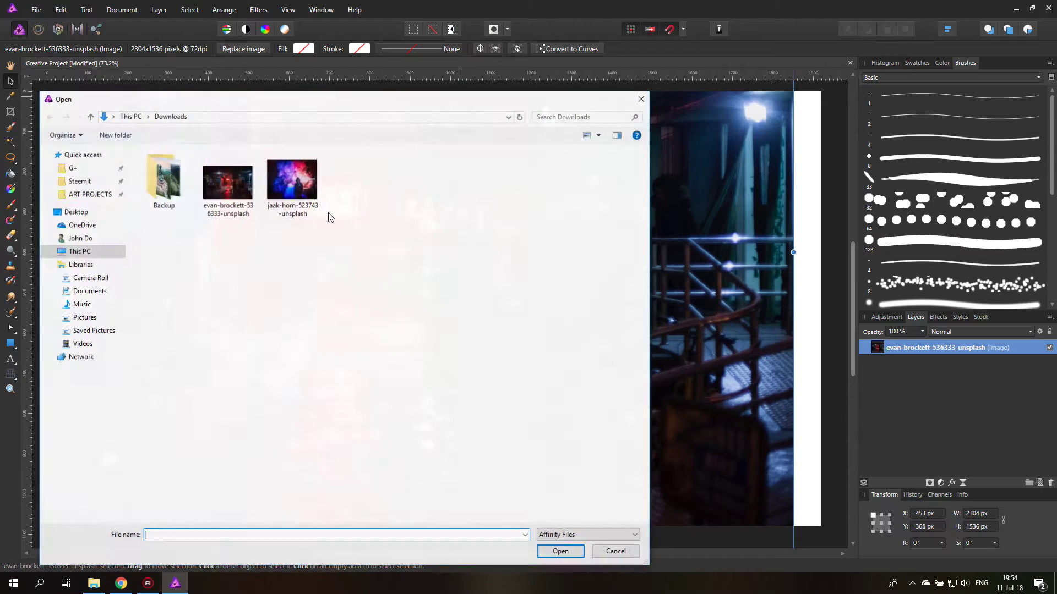
double_click(292, 179)
left_click(330, 234)
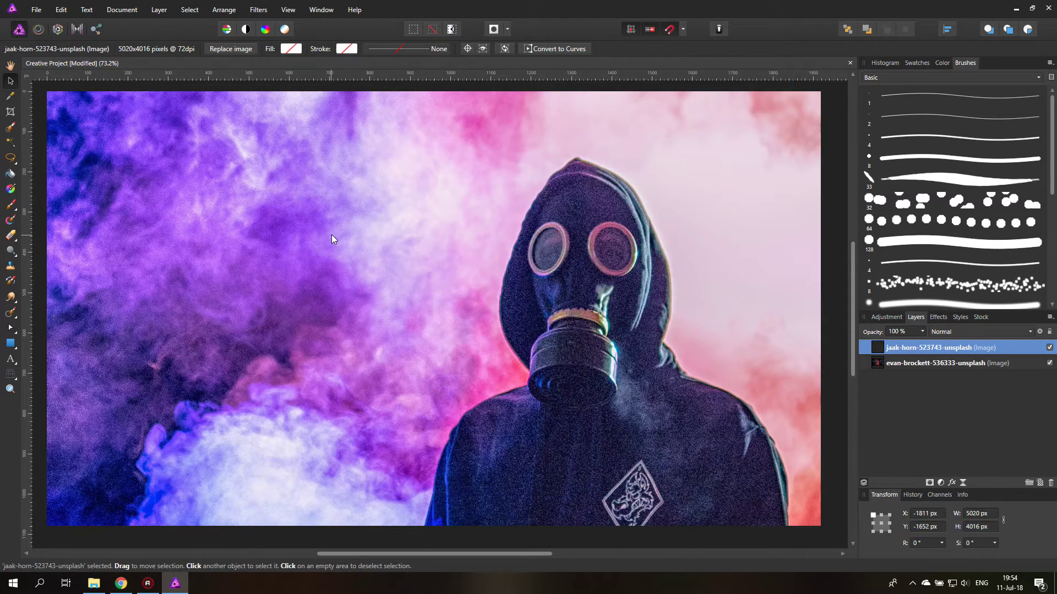
- Shrink the gas-mask photo to 1794×1435.2 px over the canvas and view it at 50%
left_click(10, 390)
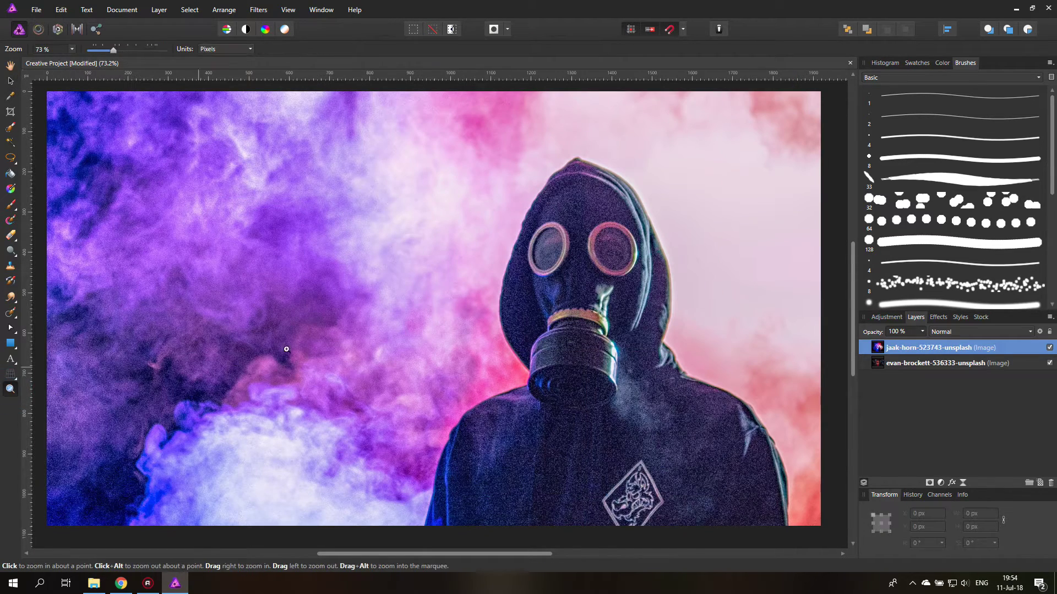
left_click(313, 332, "alt")
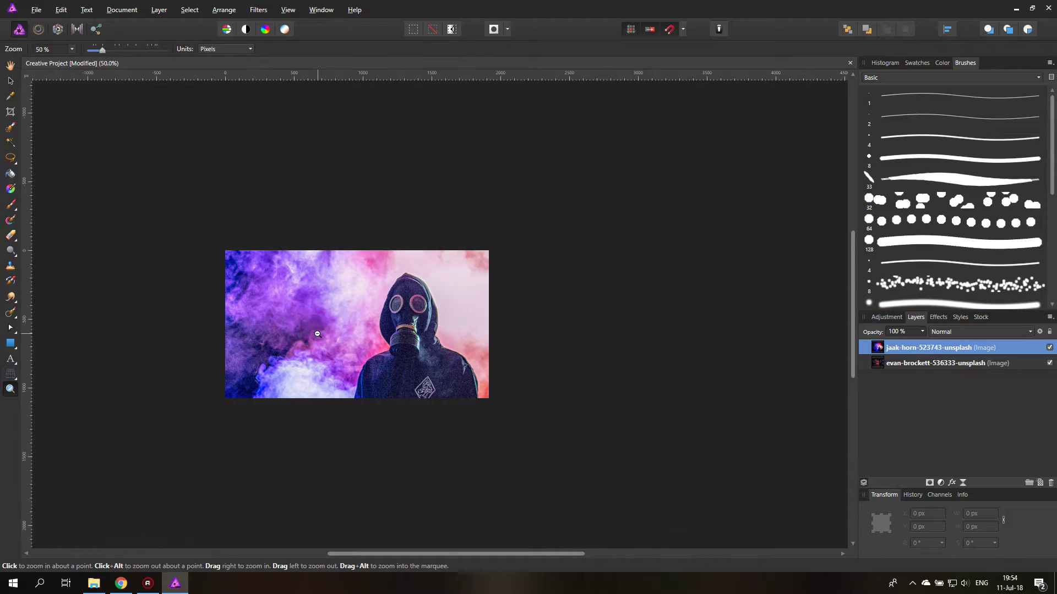
left_click(10, 81)
left_click_drag(665, 144, 468, 366)
left_click_drag(398, 358, 448, 267)
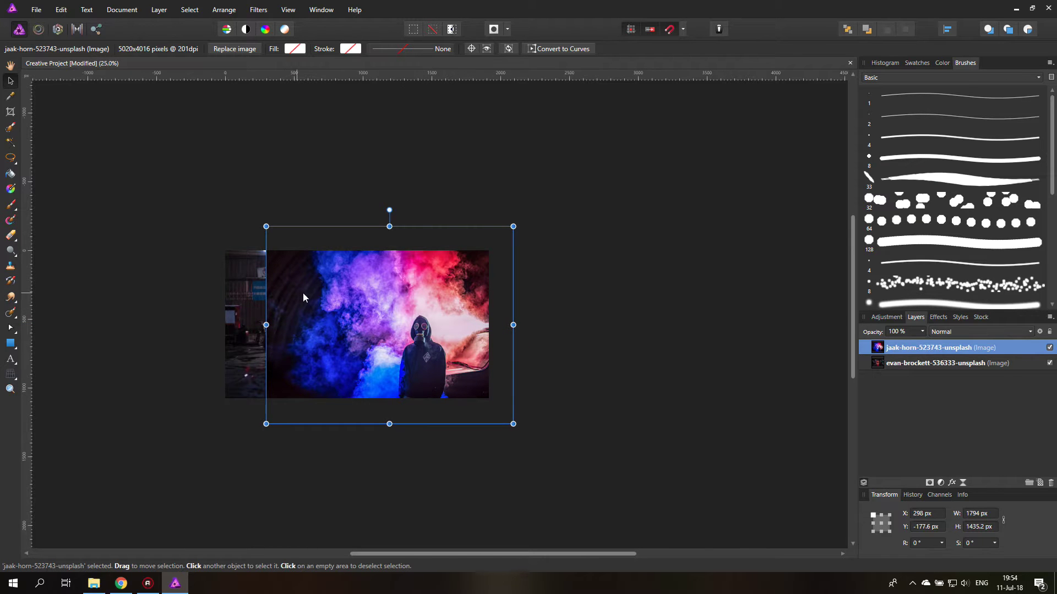
left_click(11, 389)
left_click(289, 354)
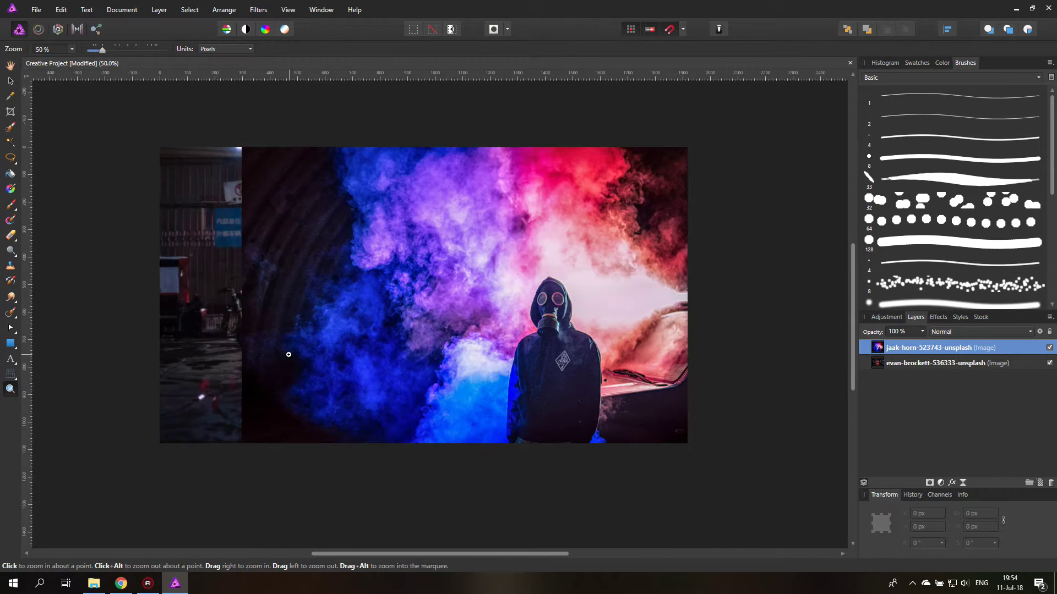
left_click(10, 81)
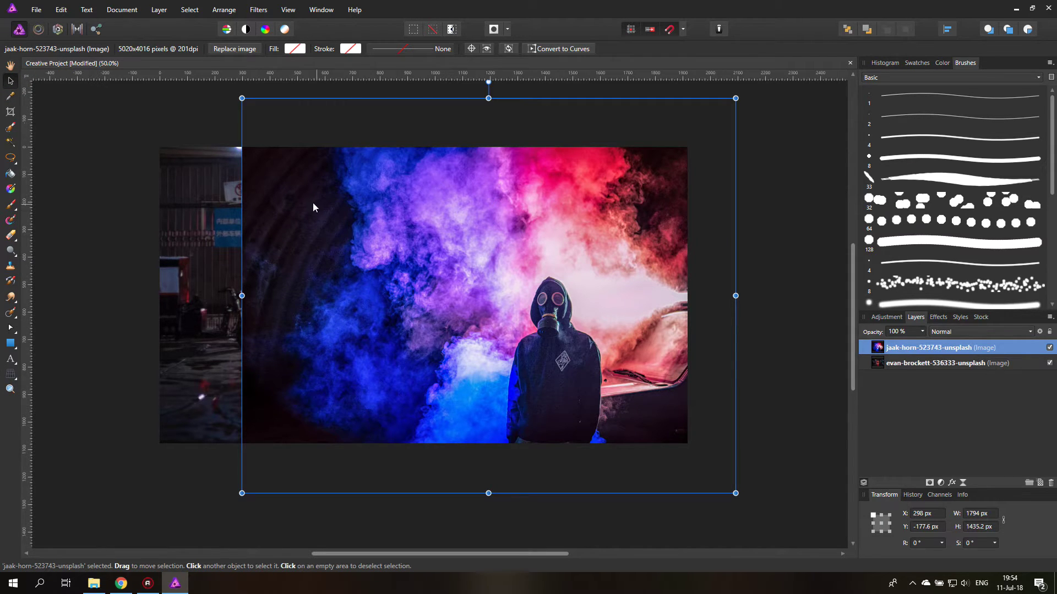
- Set the gas-mask layer to Lighten blend mode and nudge it to X 326, Y −267.2 px
left_click(955, 332)
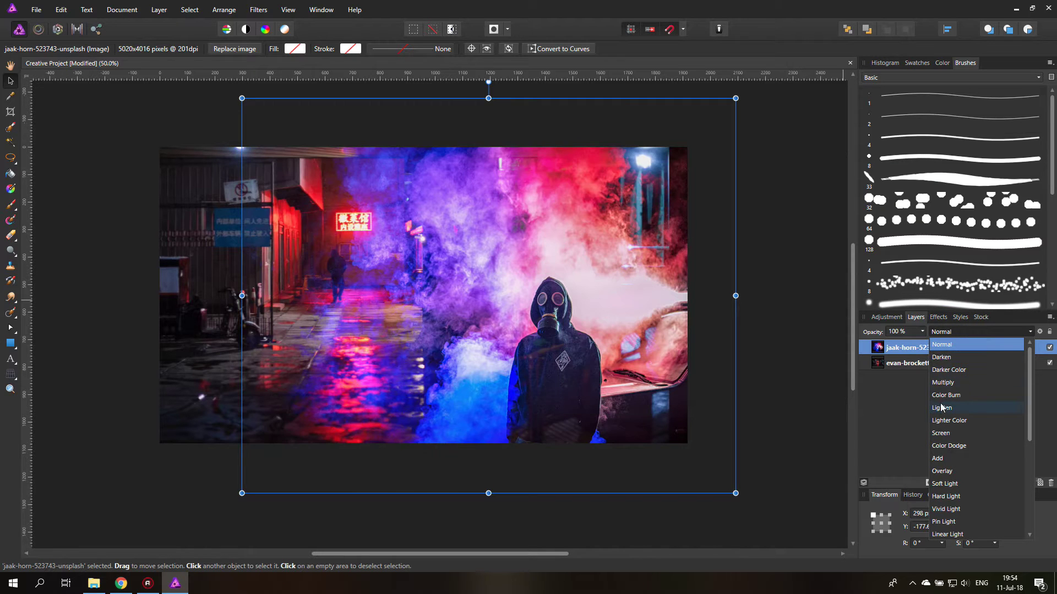
left_click(942, 409)
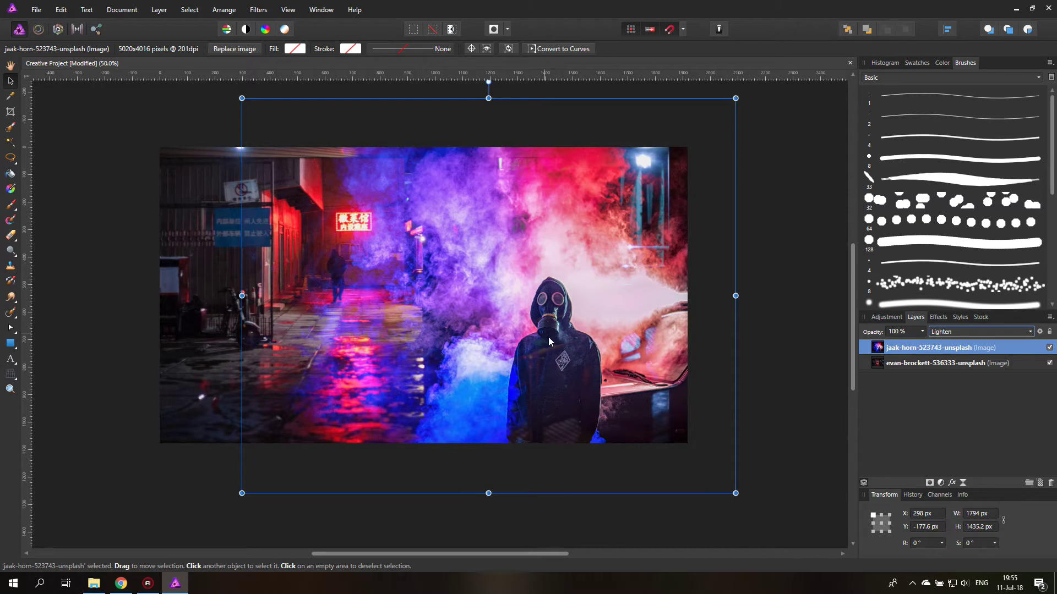
left_click_drag(554, 390, 560, 362)
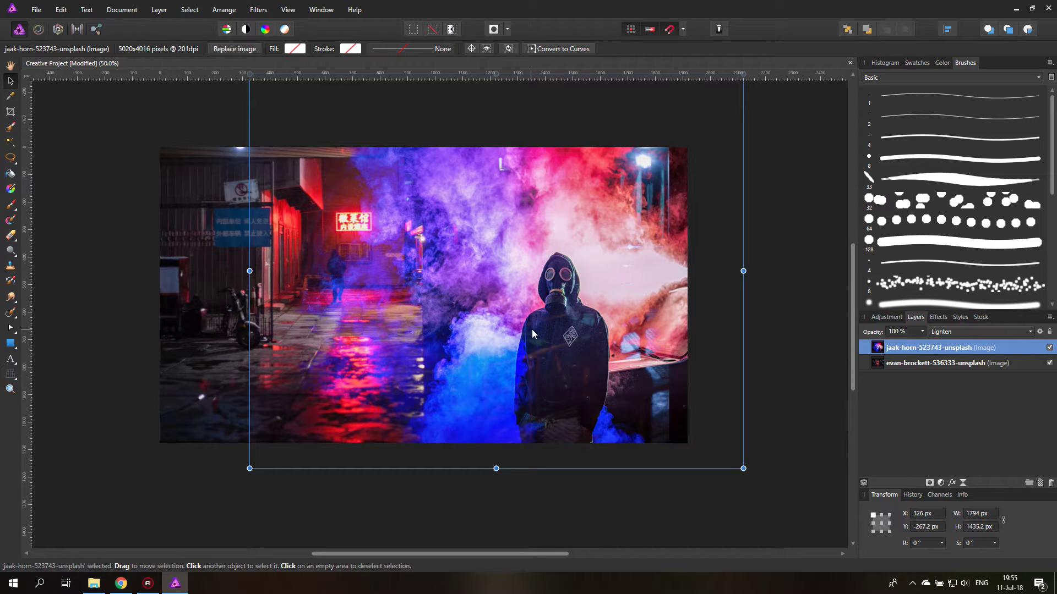
- Enlarge the gas-mask photo to 2120×1696 px at X 0, Y −528 px, then fit the document in view
left_click(9, 389)
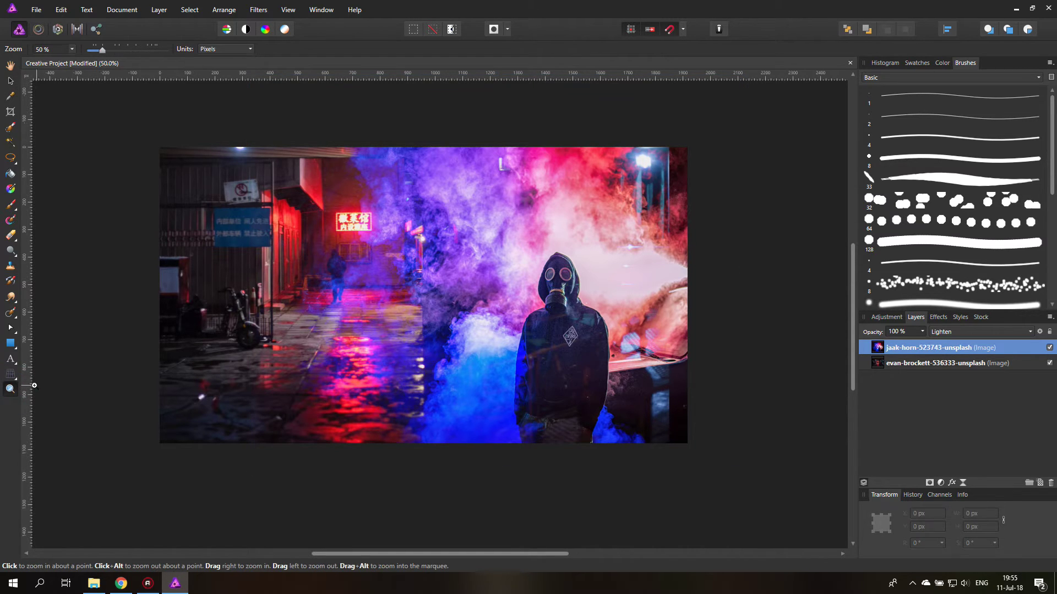
scroll(460, 321, "down", 4)
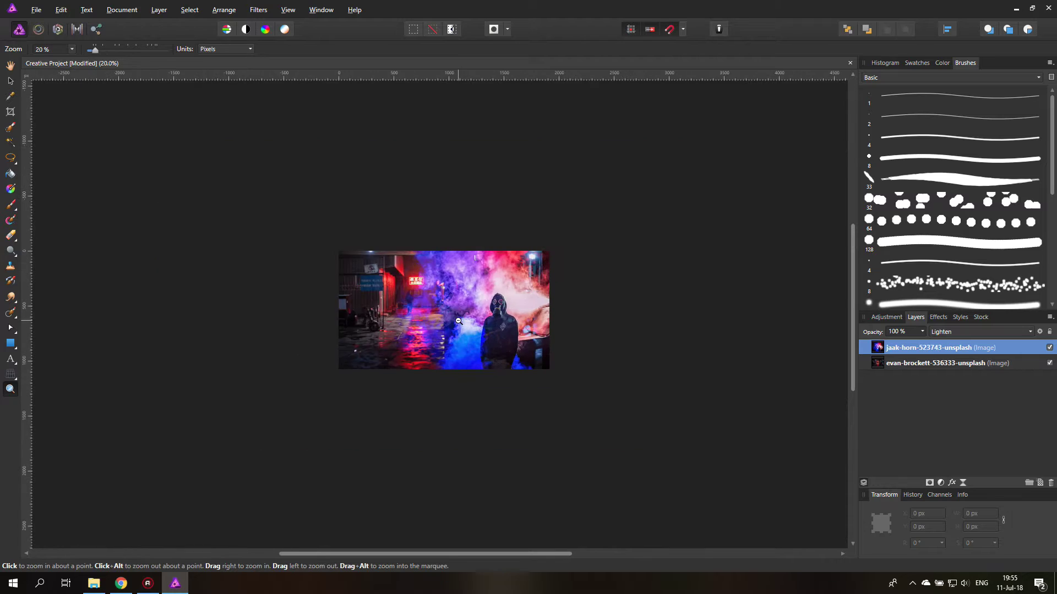
left_click(459, 321, "alt")
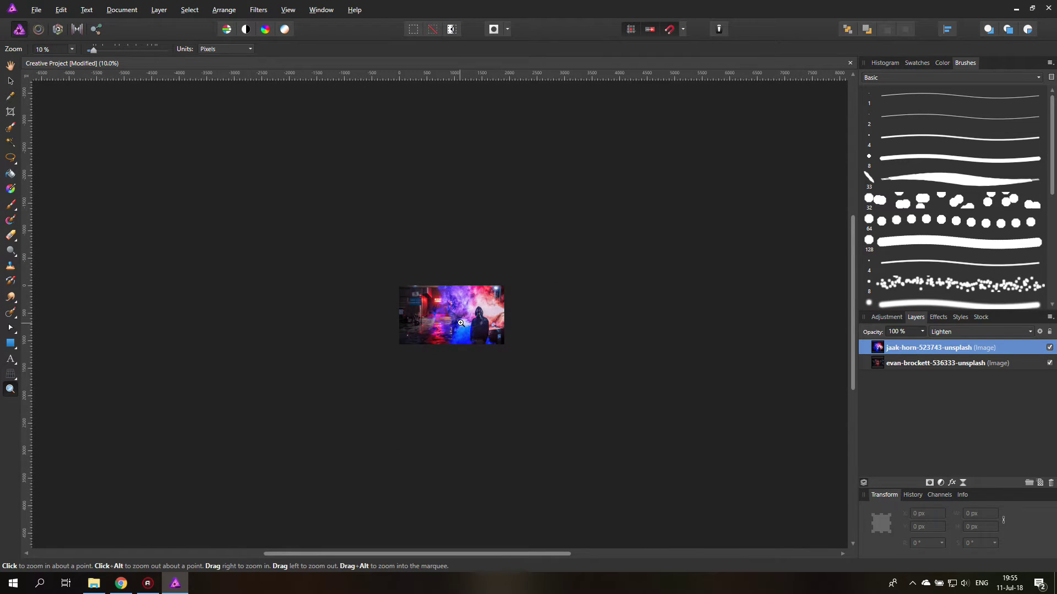
left_click(461, 323)
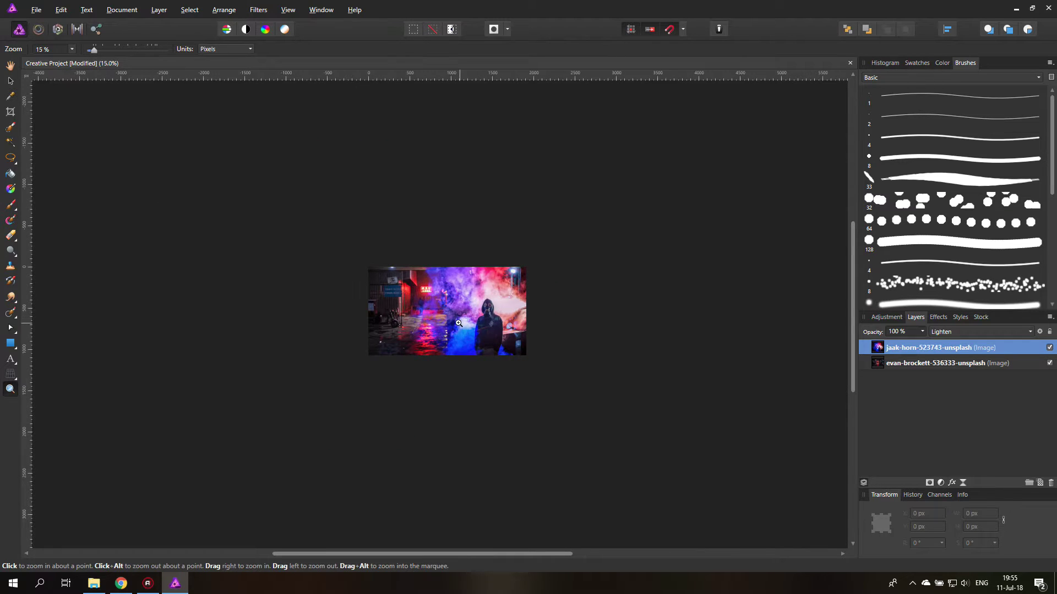
left_click(10, 81)
mouse_move(391, 242)
left_mouse_down()
mouse_move(367, 236)
mouse_move(368, 222)
mouse_move(389, 240)
left_mouse_up()
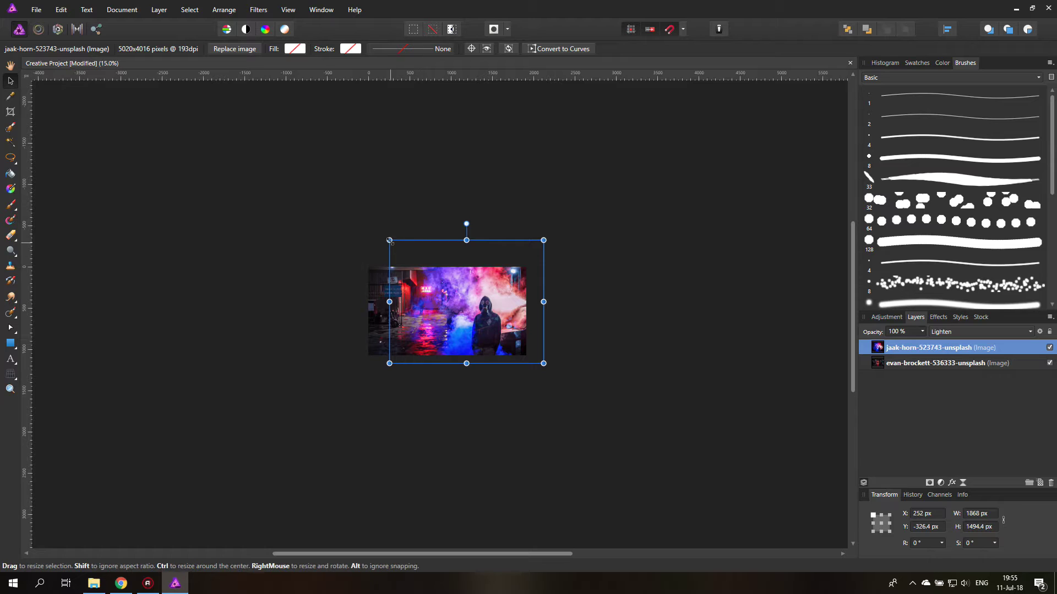
left_click_drag(389, 240, 368, 223)
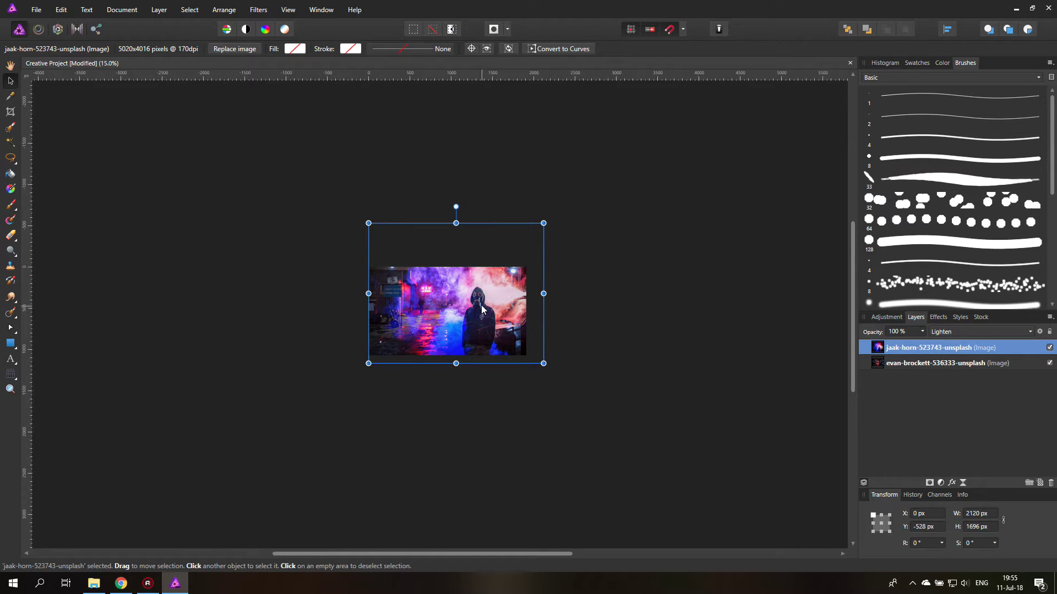
left_click_drag(481, 316, 479, 312)
key("ctrl+0")
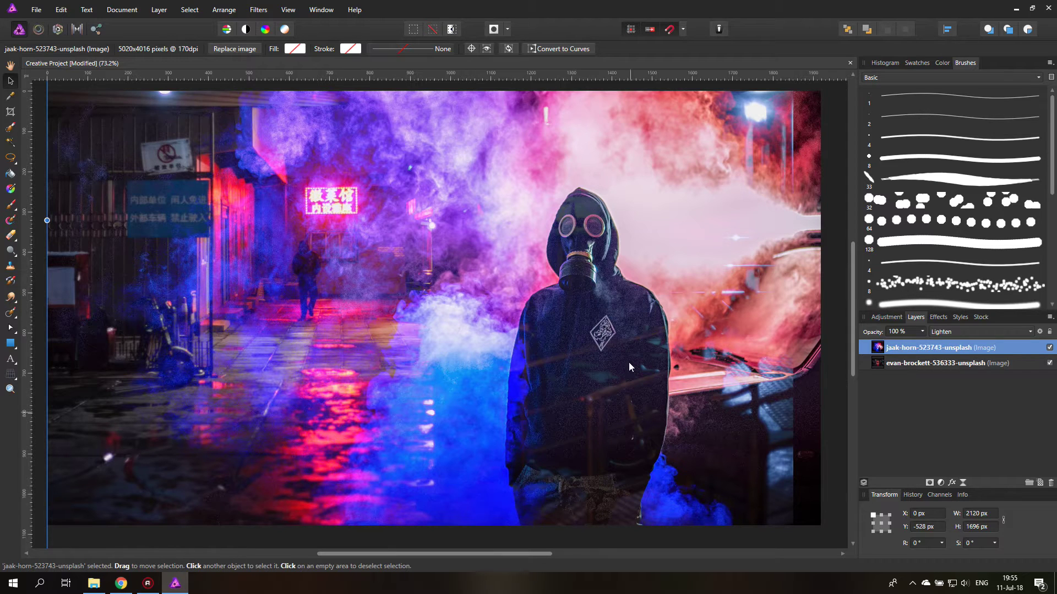
scroll(644, 364, "down", 3)
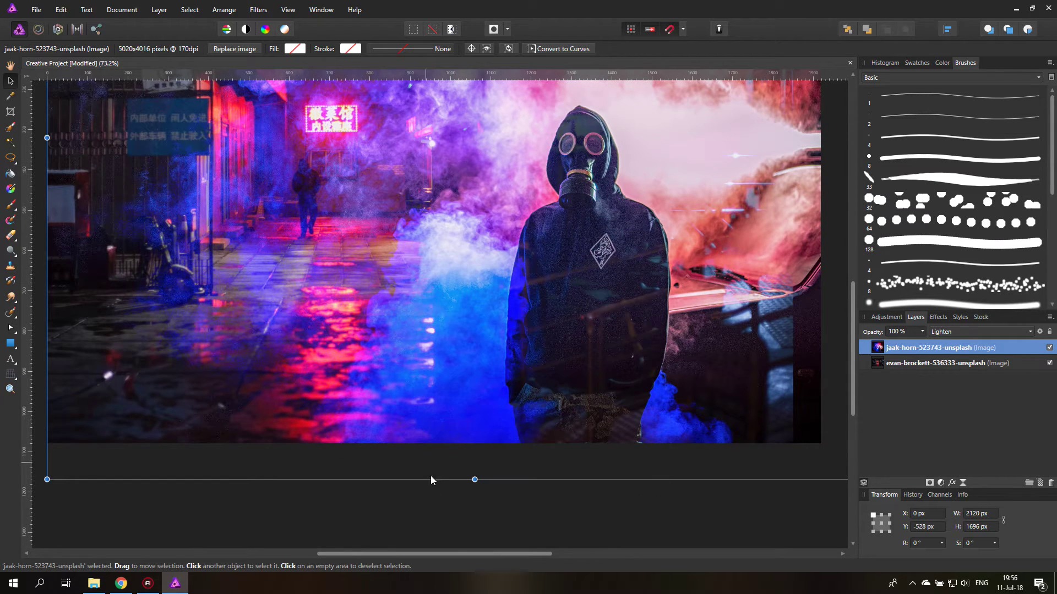
scroll(516, 457, "up", 2)
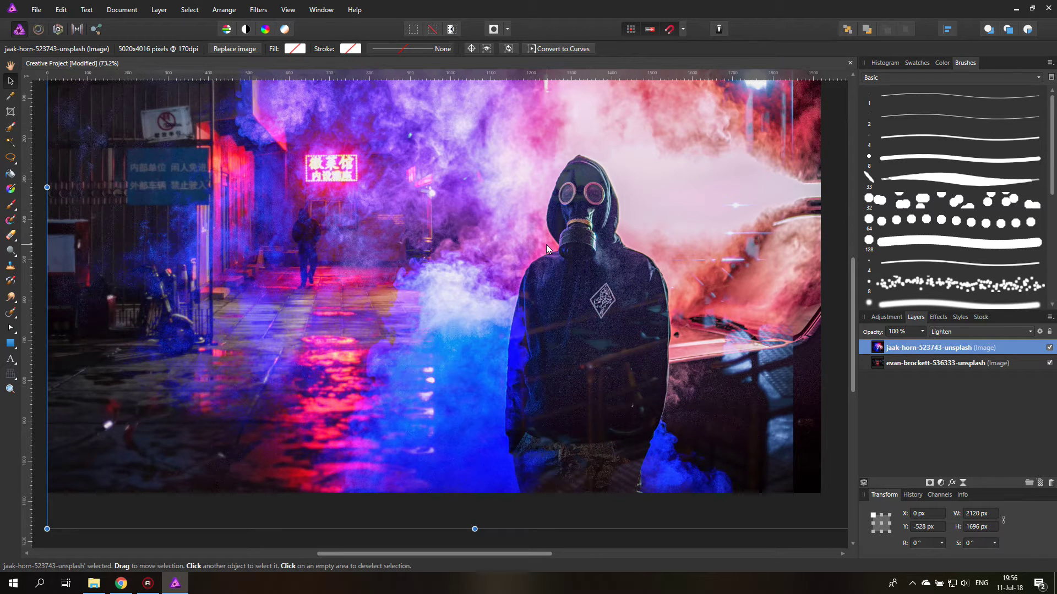
scroll(532, 272, "up", 1)
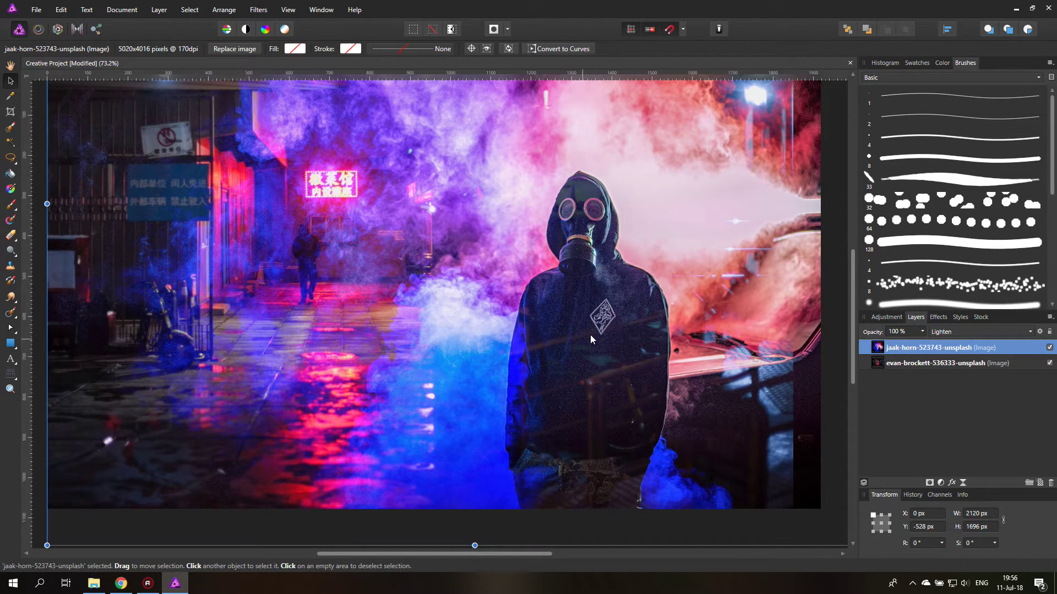
- Add an empty pixel layer directly above the alley photo layer
left_click(880, 365)
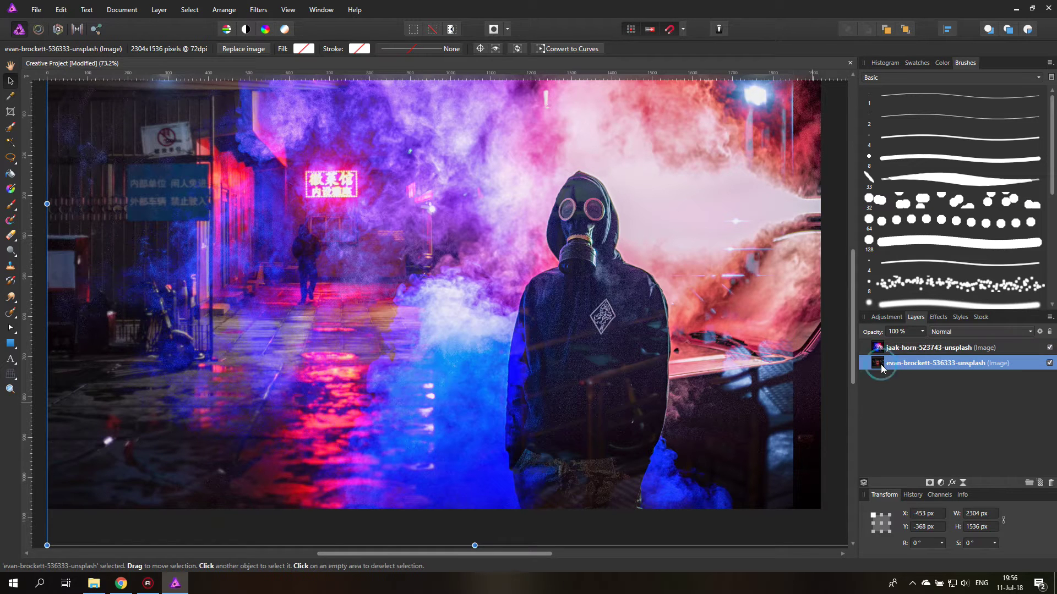
left_click(1040, 483)
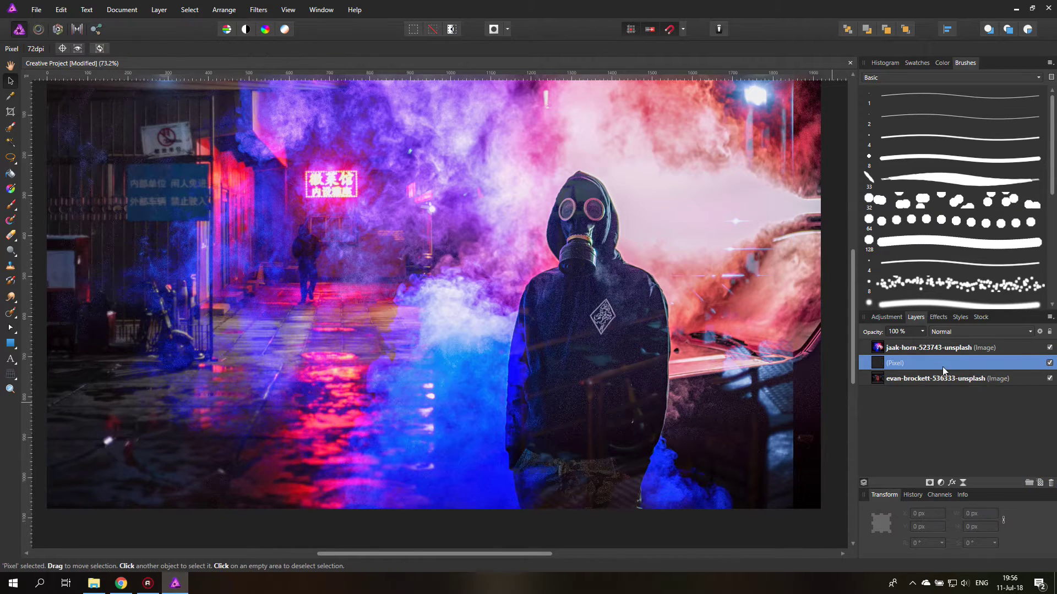
left_click(11, 204)
- Paint dark strokes over the figure's chest with a 128 px round brush at 50% hardness
left_click(942, 63)
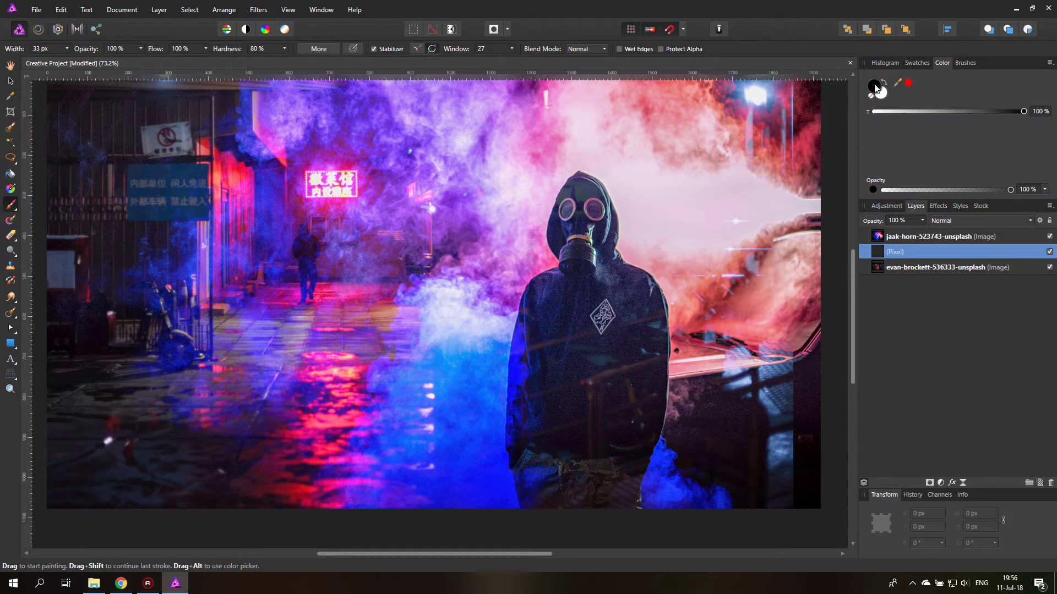
left_click(965, 63)
left_click(896, 243)
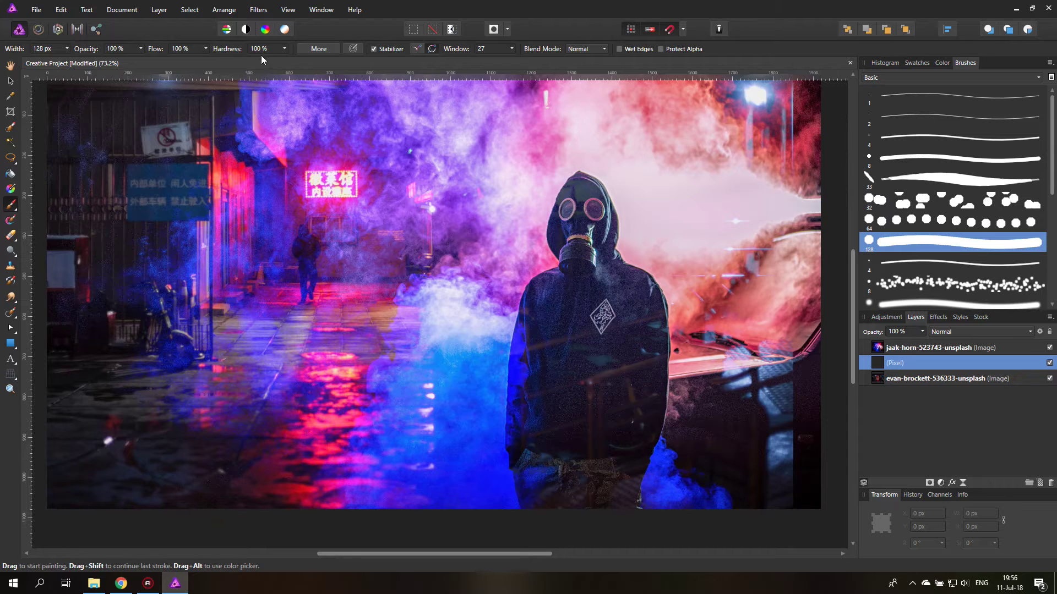
left_click(284, 48)
left_click_drag(287, 61, 249, 62)
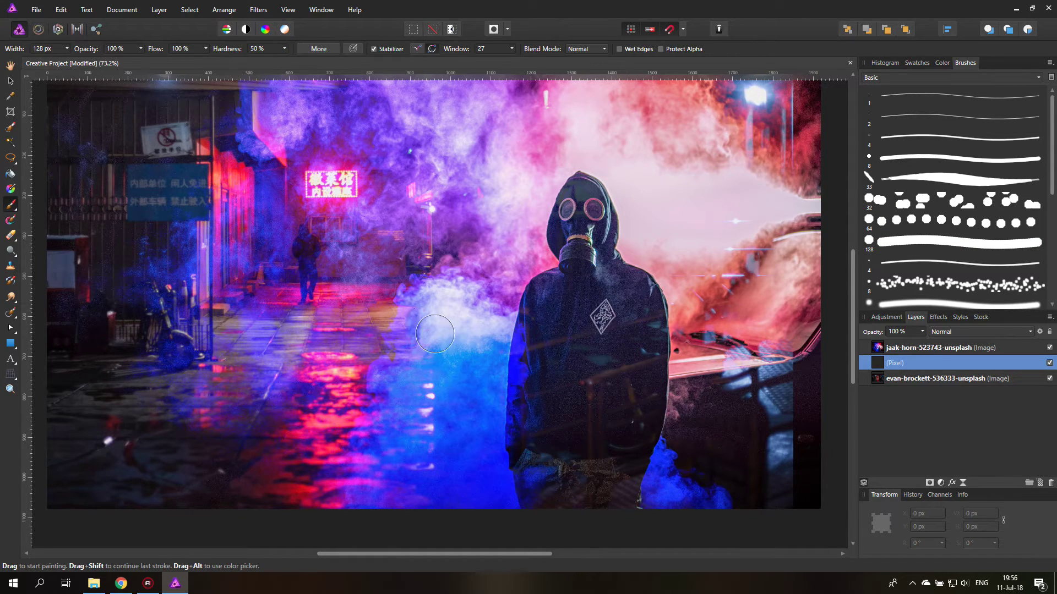
left_click_drag(601, 355, 578, 368)
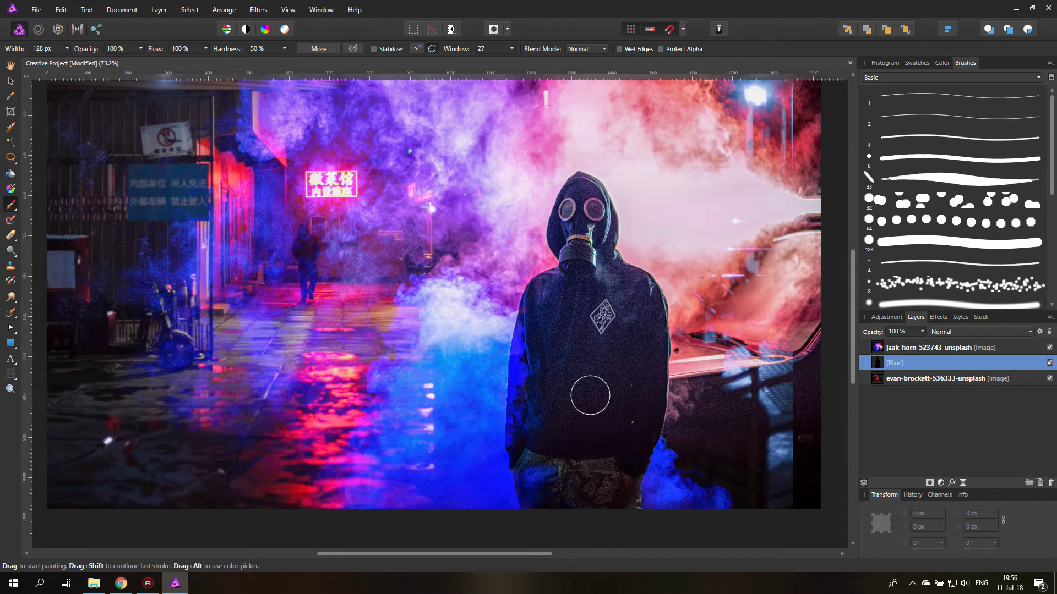
scroll(590, 395, "up", 1)
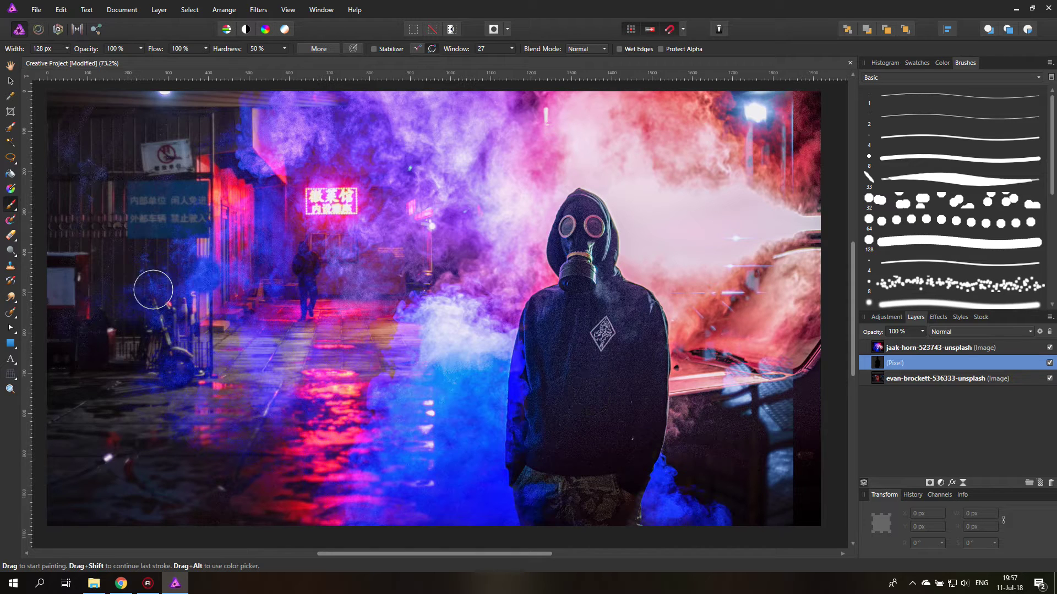
- Create a two-line Arial Black art text title reading HACKER / DOMAIN at the upper left
left_click(11, 361)
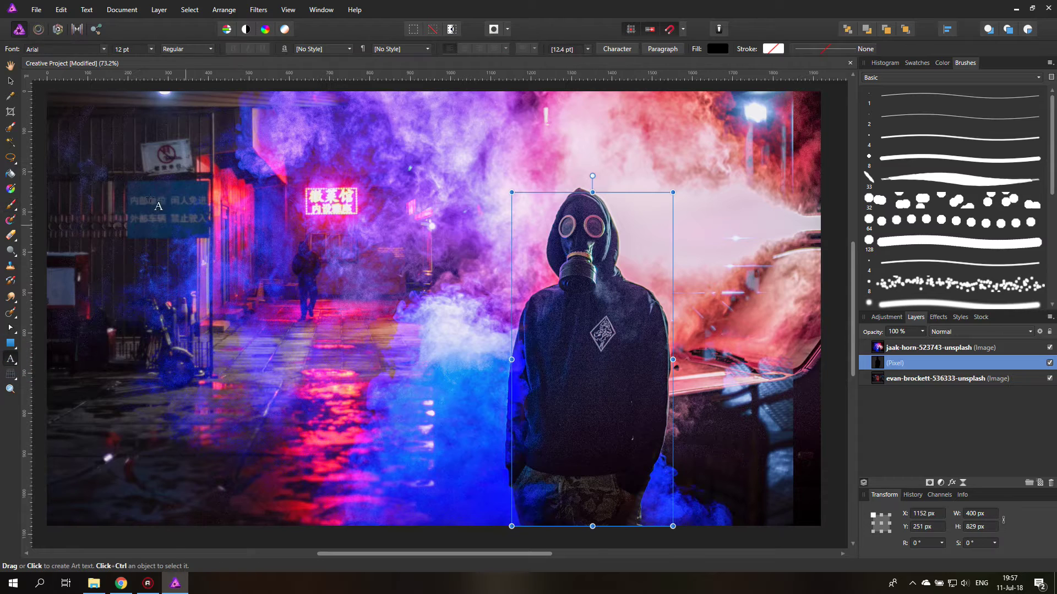
left_click(191, 49)
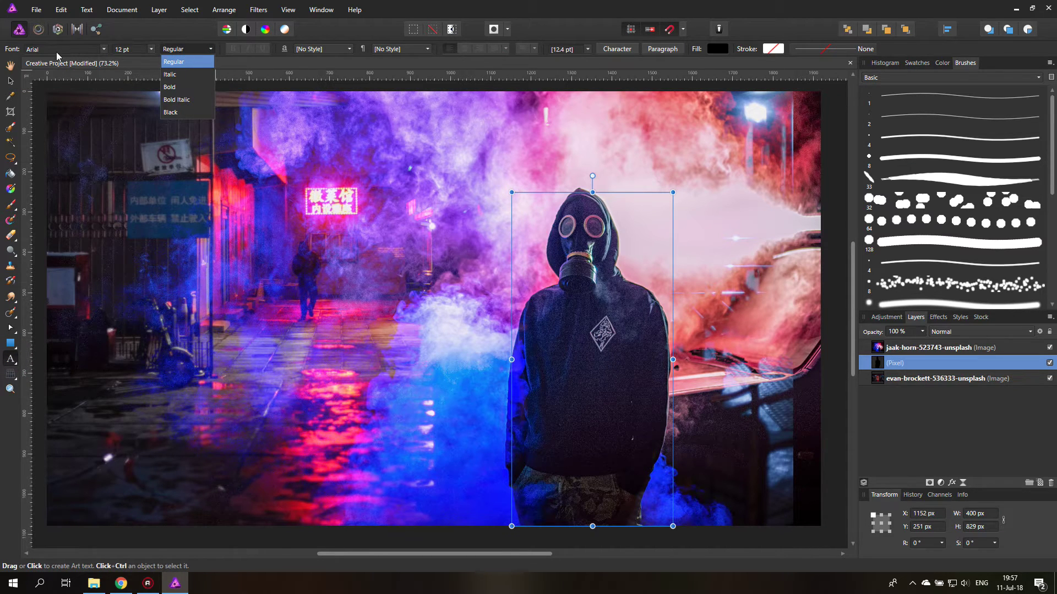
left_click(173, 112)
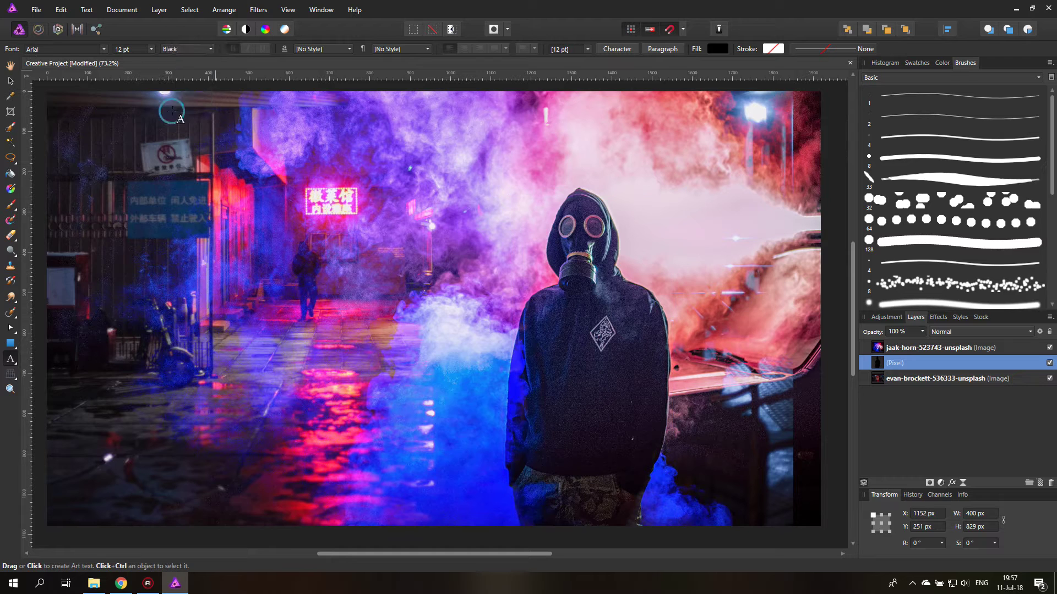
left_click_drag(85, 194, 141, 264)
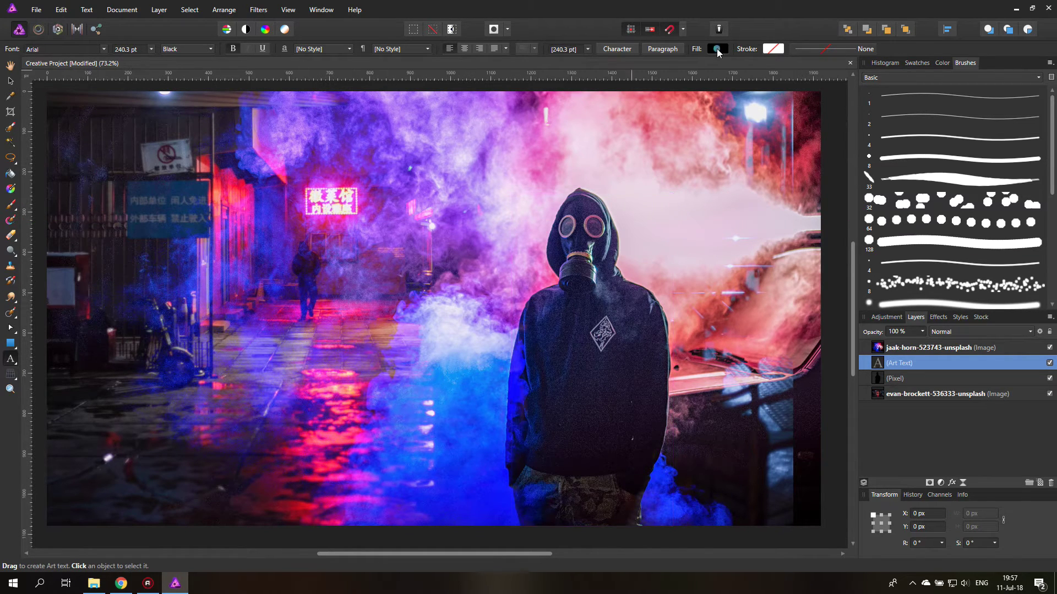
left_click(718, 50)
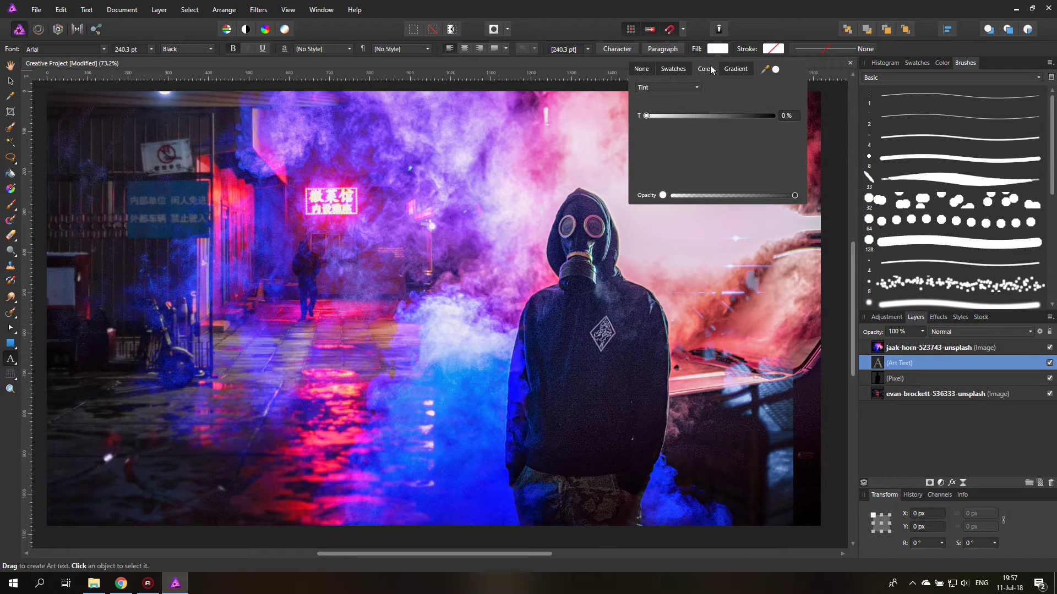
left_click(714, 50)
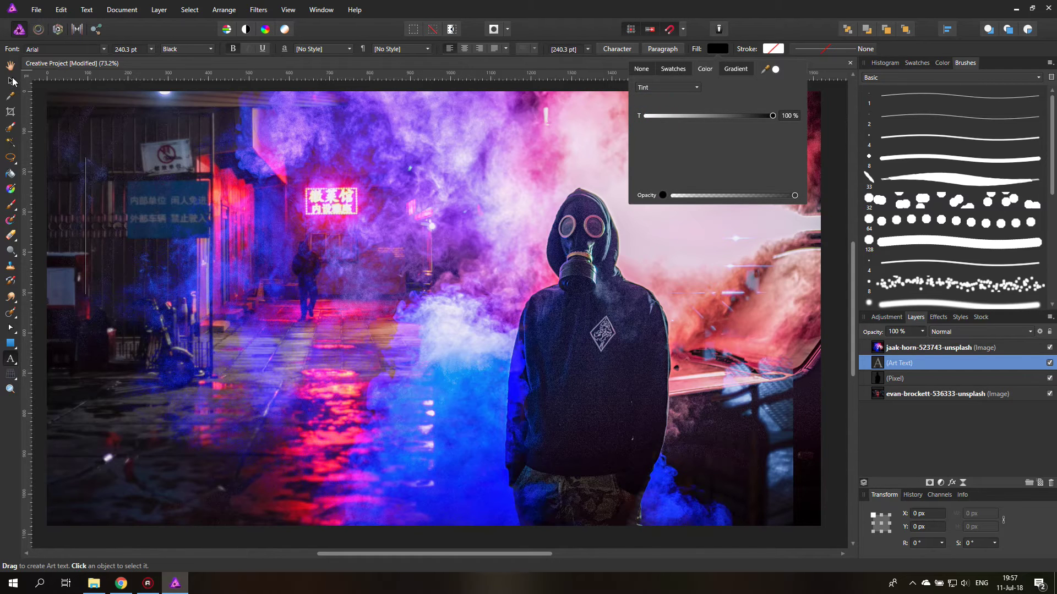
left_click(103, 220)
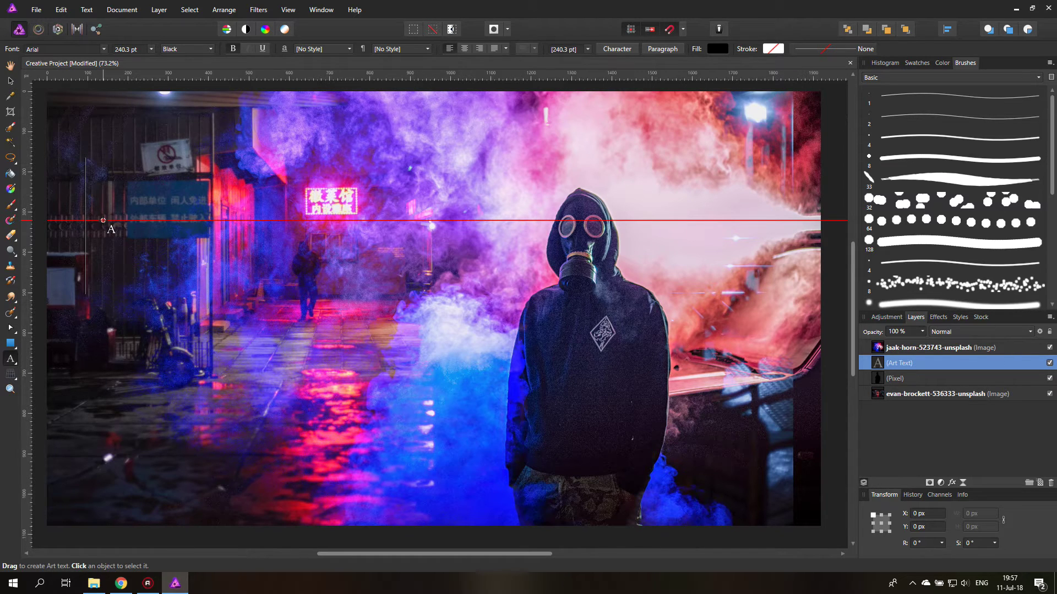
type("HACKER")
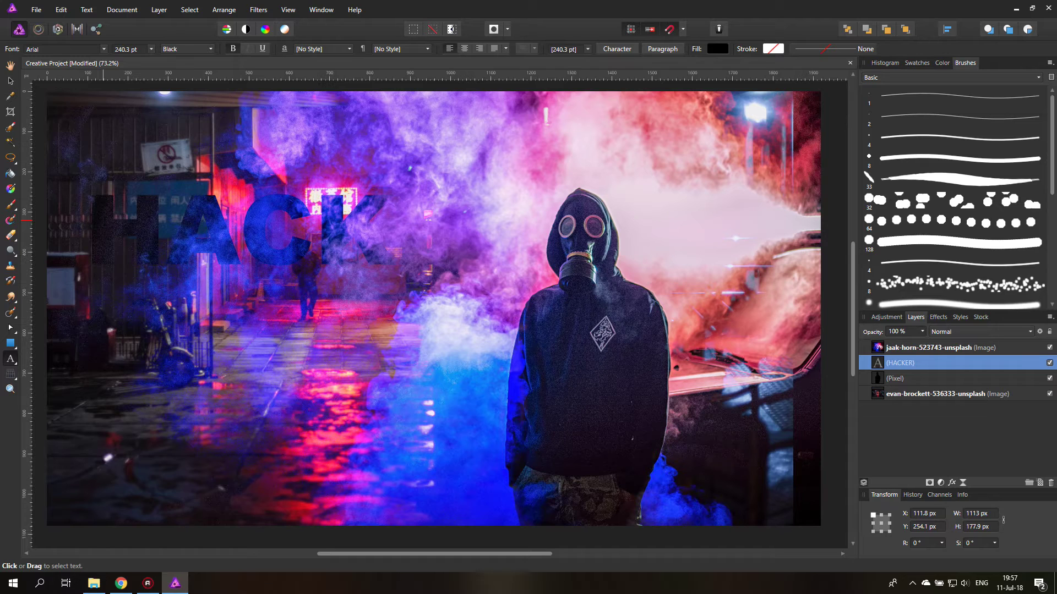
key("Return")
type("DOMAIN")
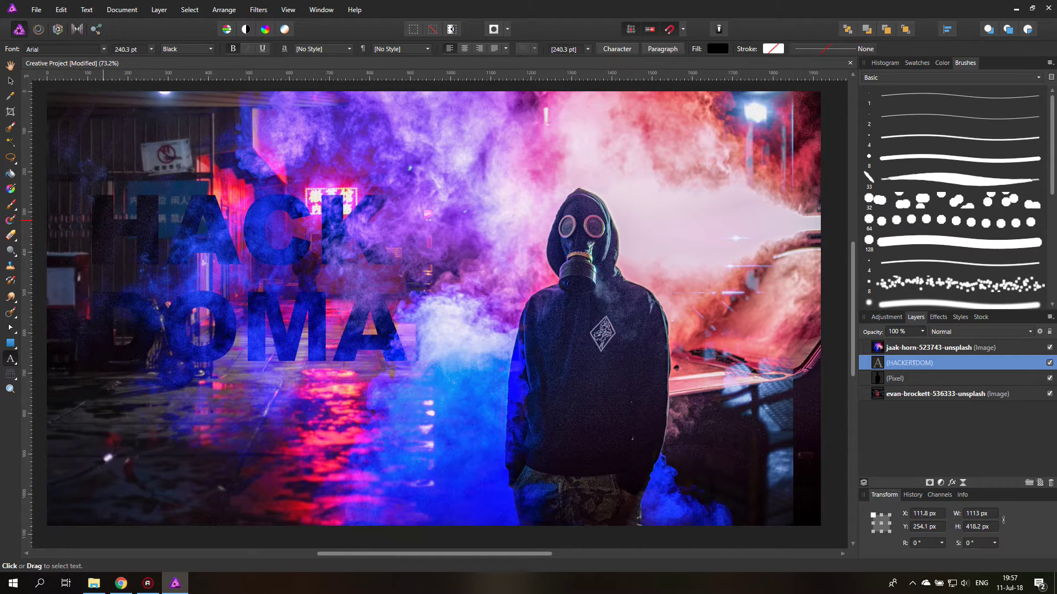
- Colour the title white and move it slightly left and down
key("ctrl+a")
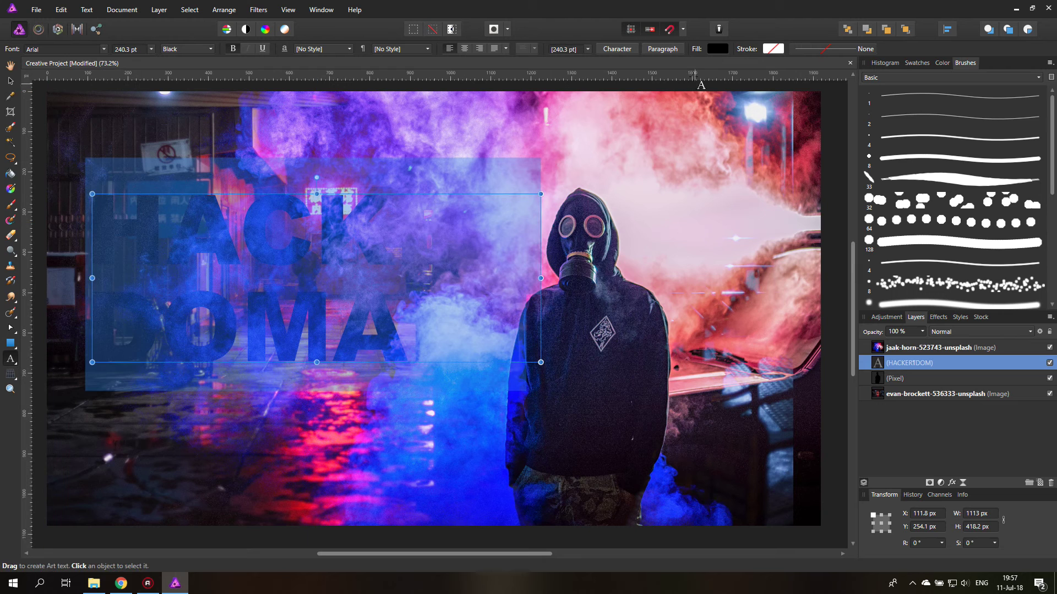
left_click(717, 49)
left_click_drag(773, 116, 606, 114)
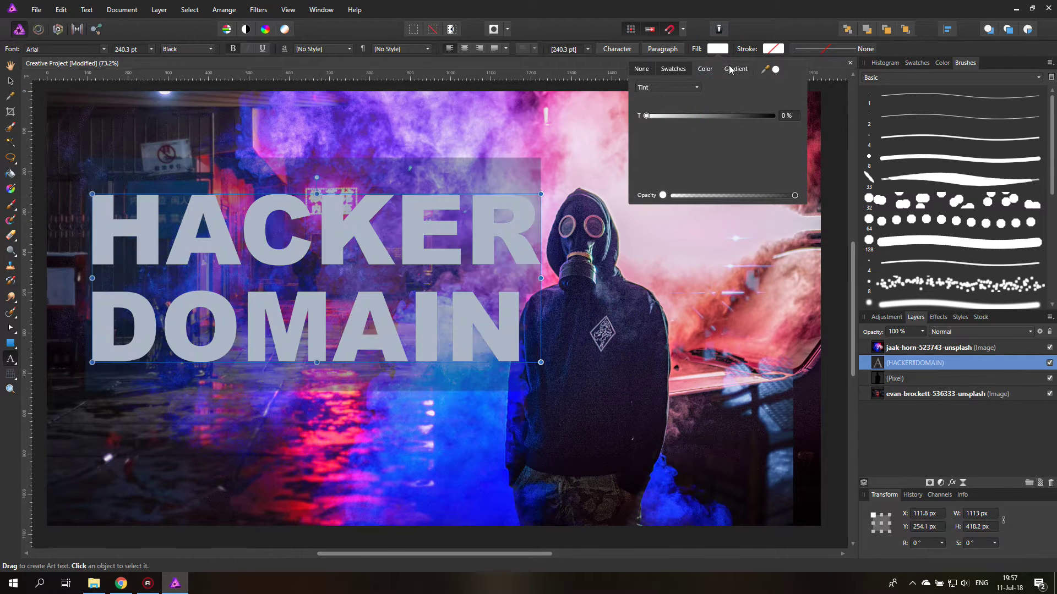
left_click(11, 81)
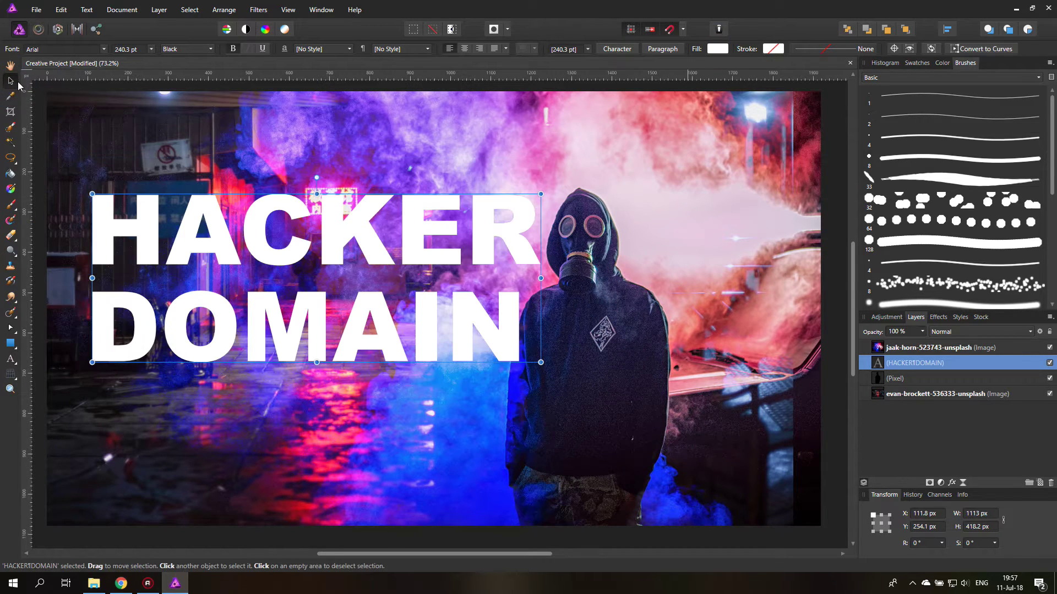
left_click_drag(352, 246, 322, 260)
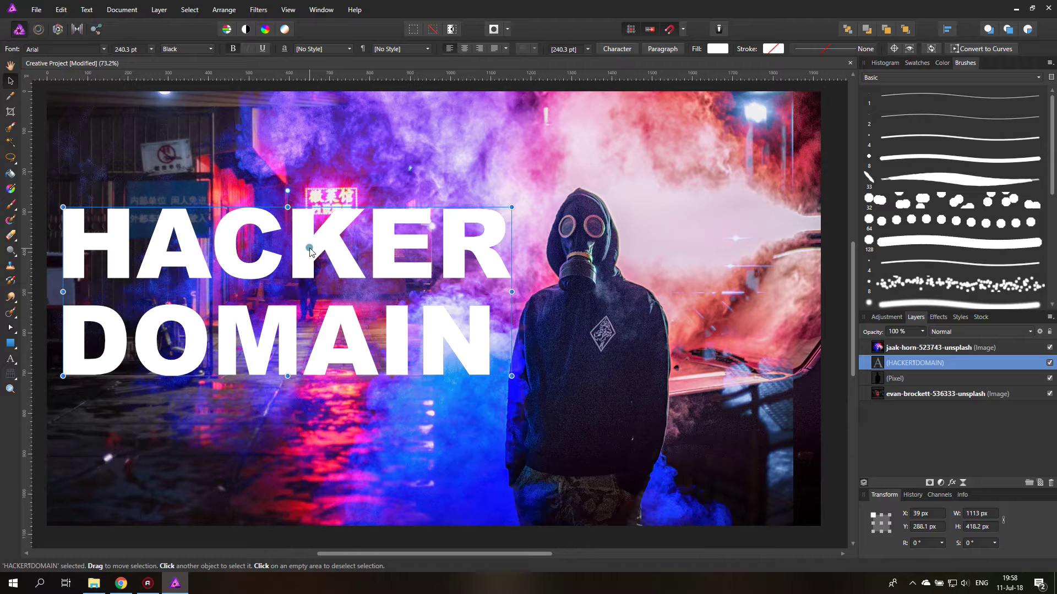
left_click(310, 252)
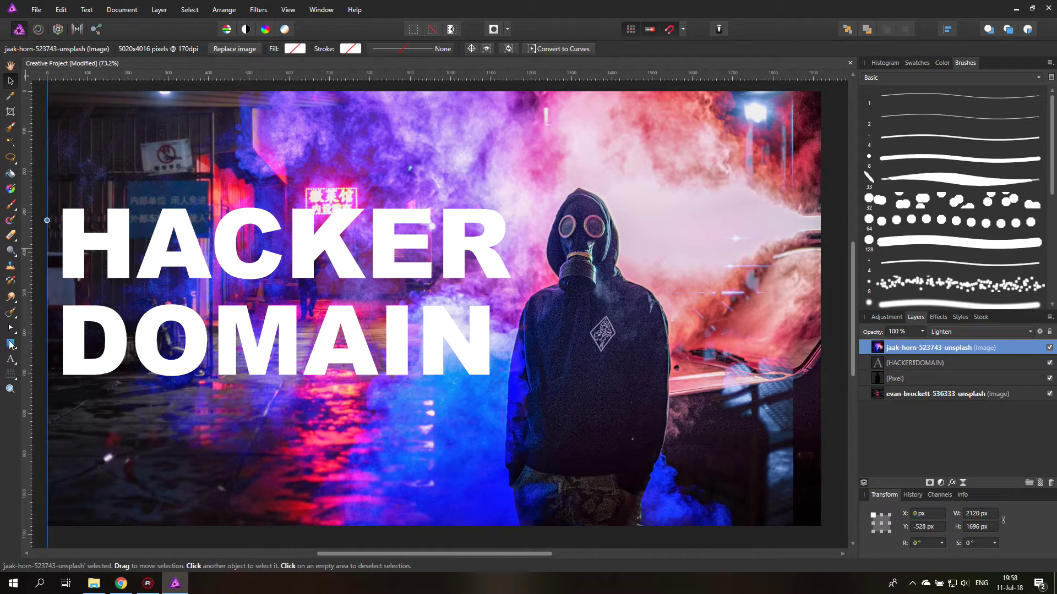
- Replace the title text with CYBER on one line and DEMON on the next
left_click(11, 362)
left_click(196, 253)
key("ctrl+a")
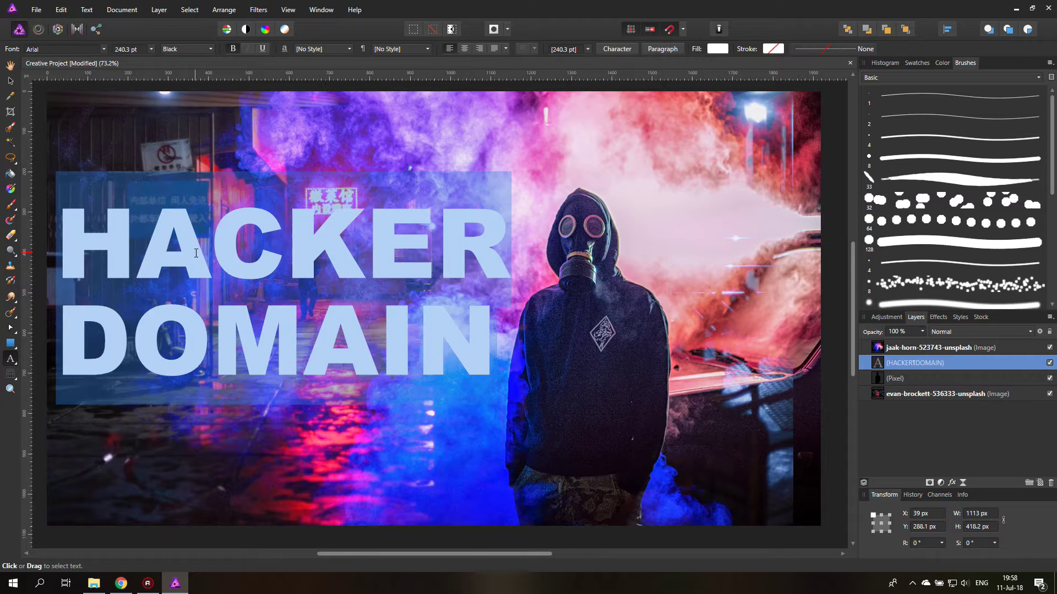
type("CA")
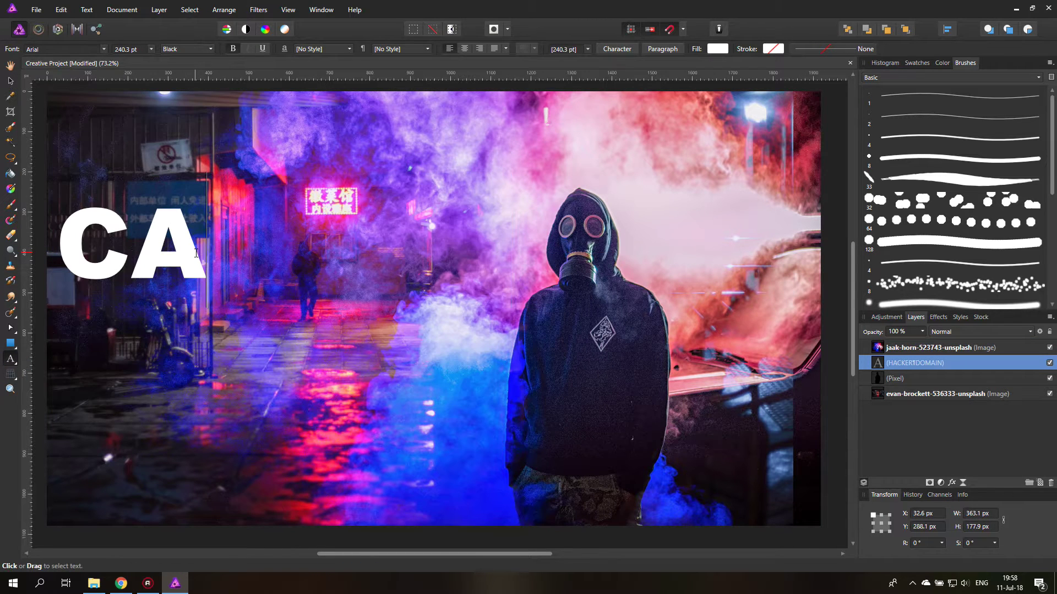
key("BackSpace")
type("YBER")
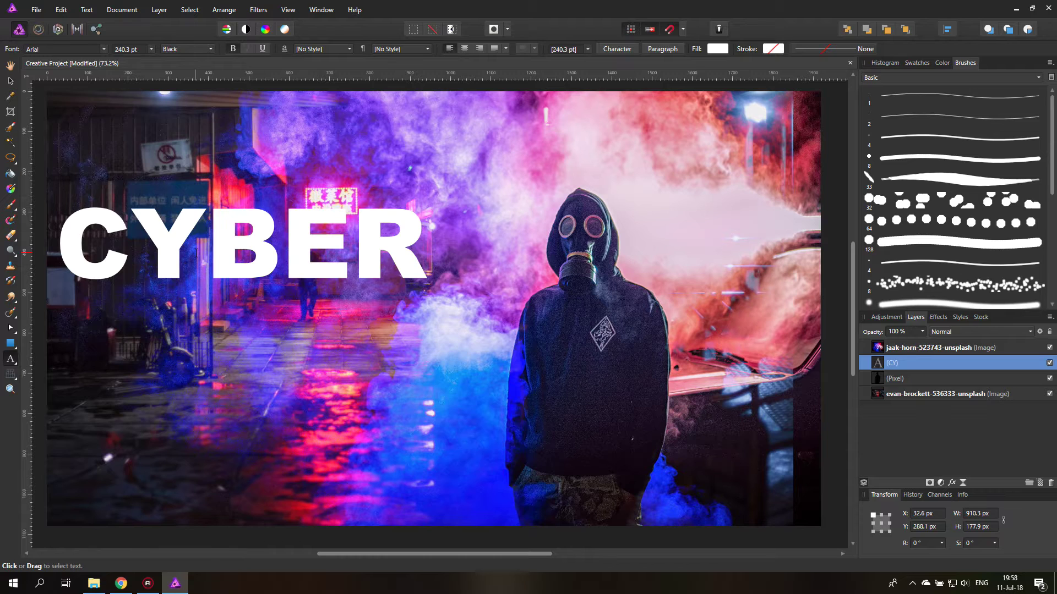
key("Return")
type("DEMON")
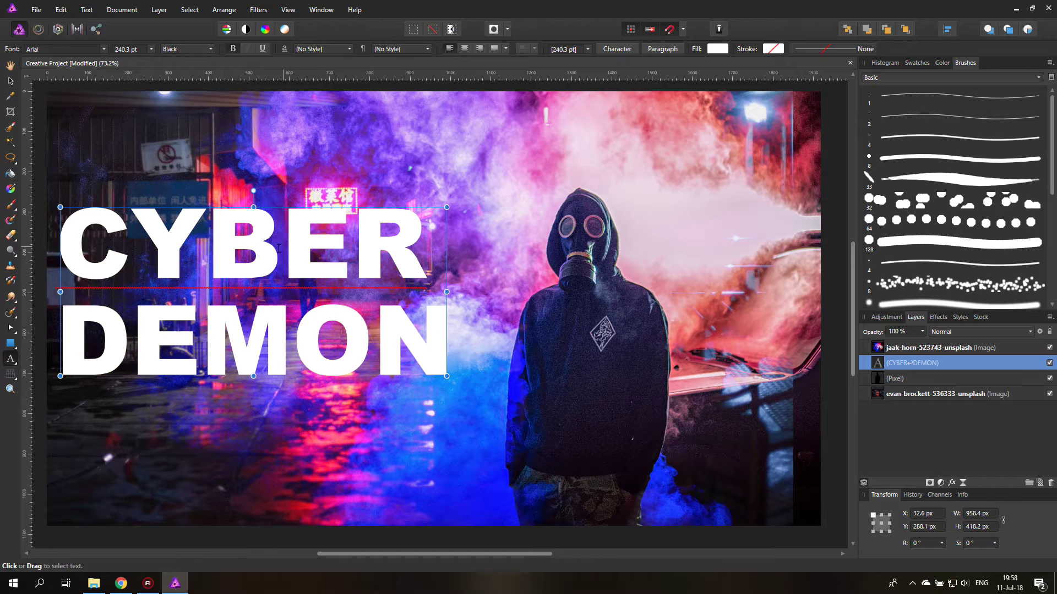
- Centre-align the title and enlarge the word CYBER to 251 pt
key("ctrl+a")
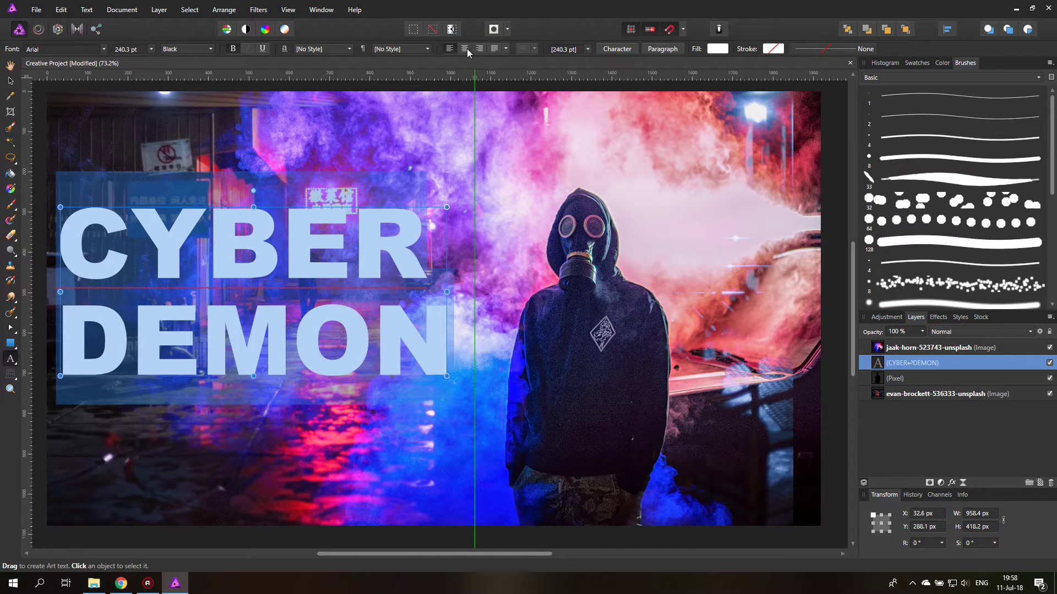
left_click(465, 49)
double_click(215, 252)
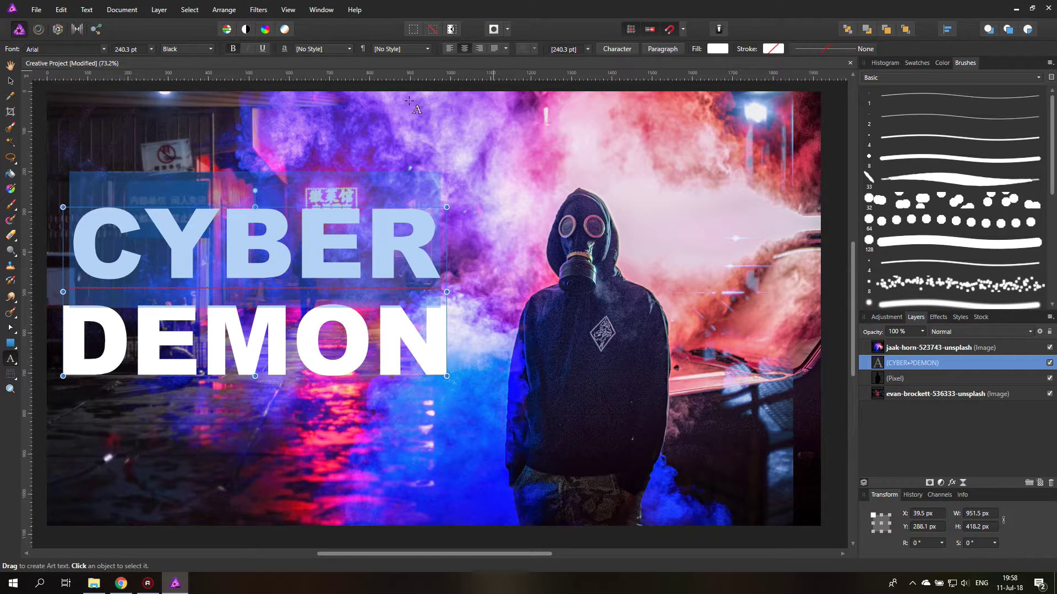
scroll(132, 49, "up", 14)
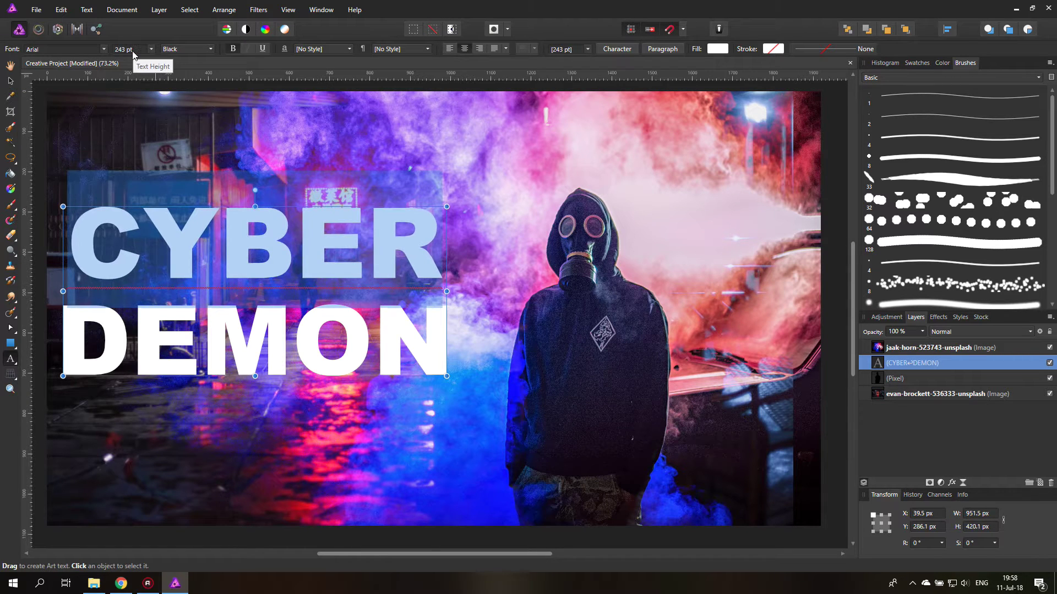
scroll(134, 55, "down", 2)
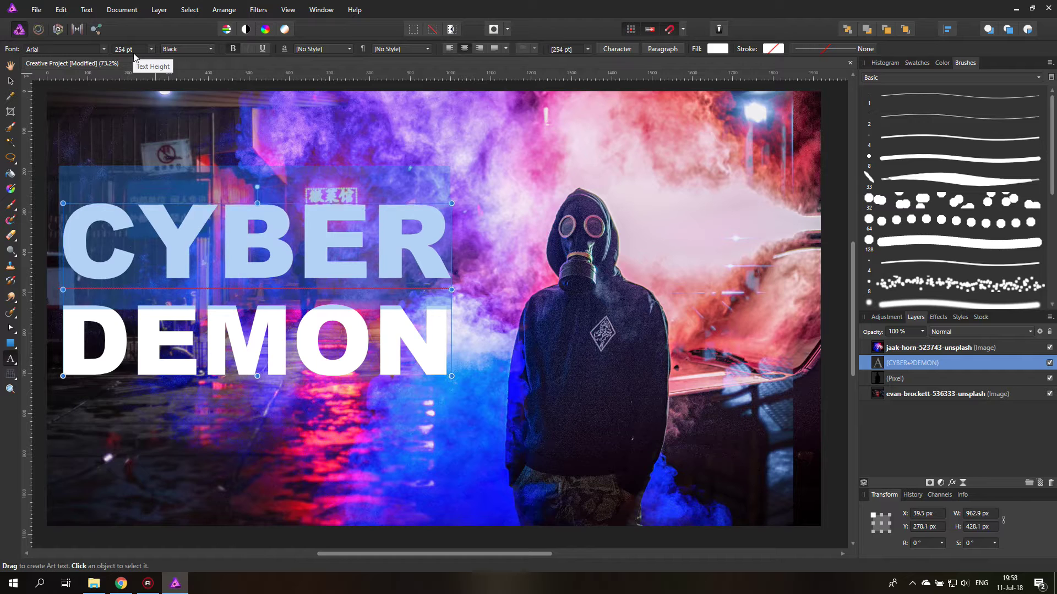
scroll(134, 55, "down", 1)
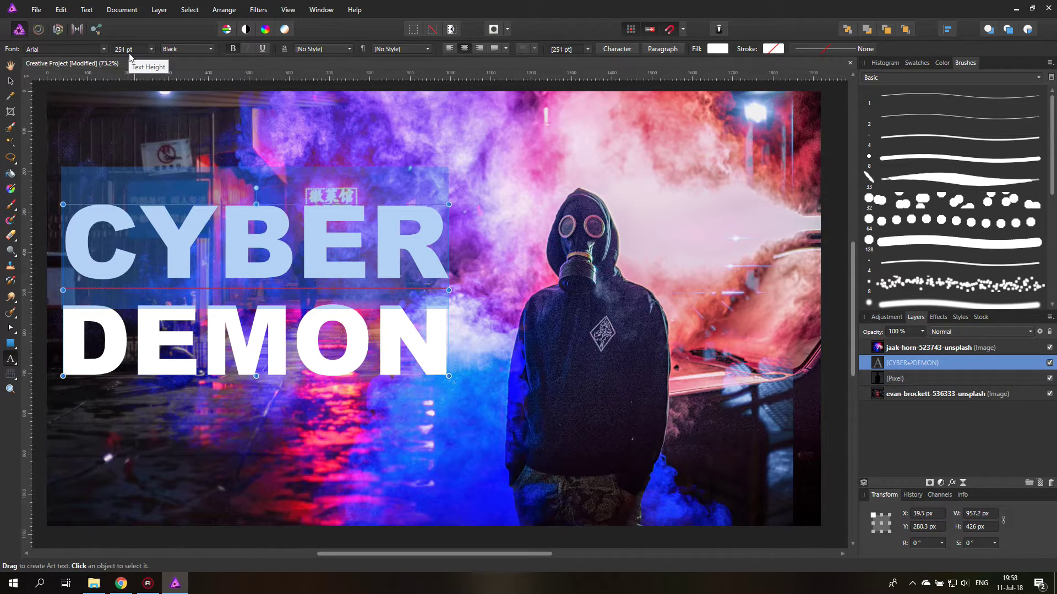
- Nudge the CYBER DEMON title up and move its layer to the top of the stack
left_click(10, 81)
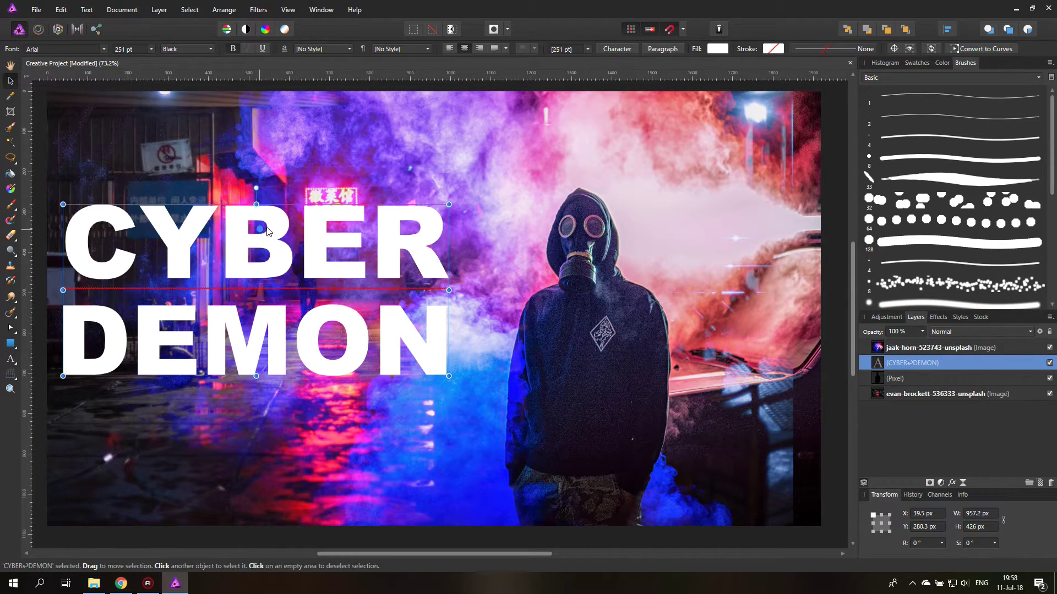
mouse_move(270, 230)
left_mouse_down()
mouse_move(286, 222)
mouse_move(271, 221)
left_mouse_up()
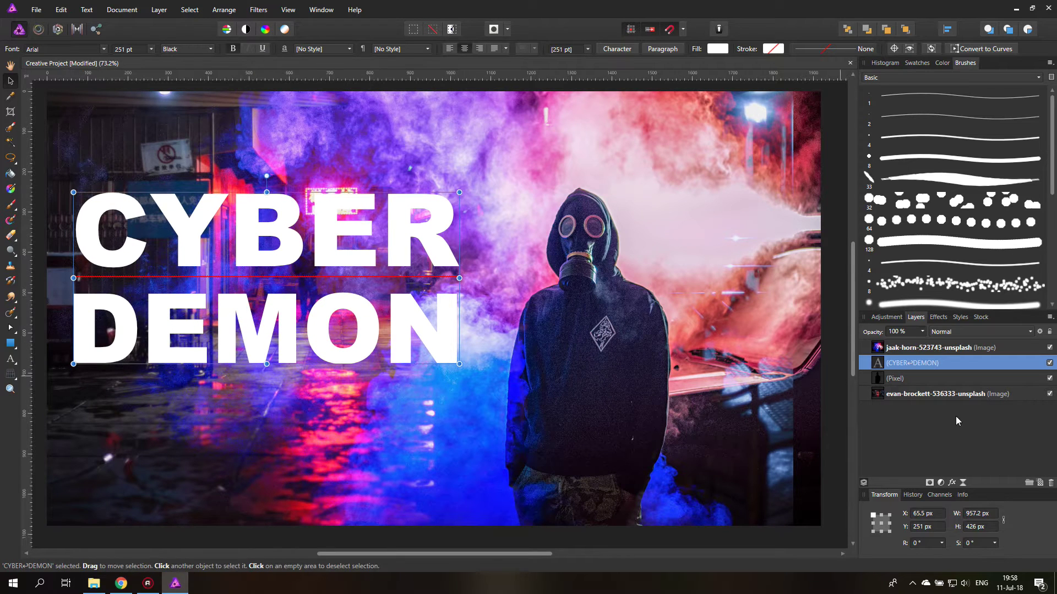
left_click_drag(880, 365, 879, 347)
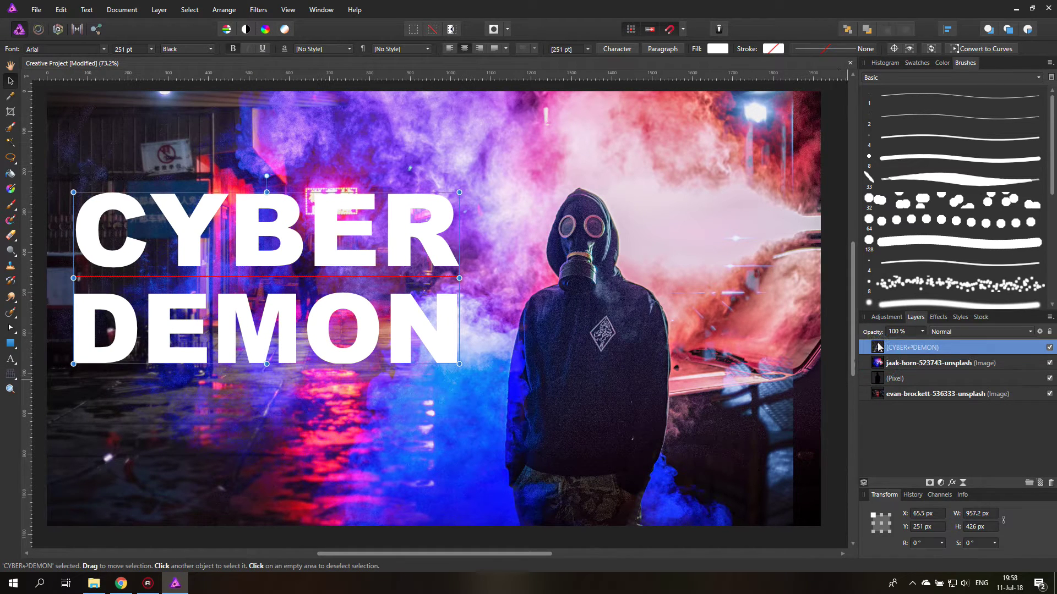
- Add an empty pixel layer above the title and choose a textured brush from the Painting set
left_click(1040, 483)
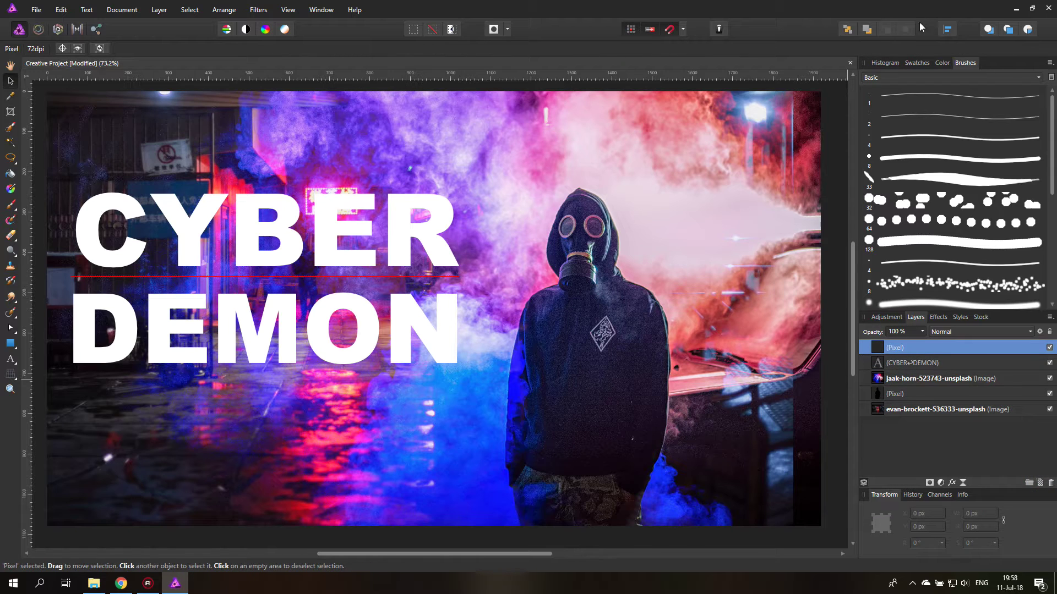
left_click(889, 77)
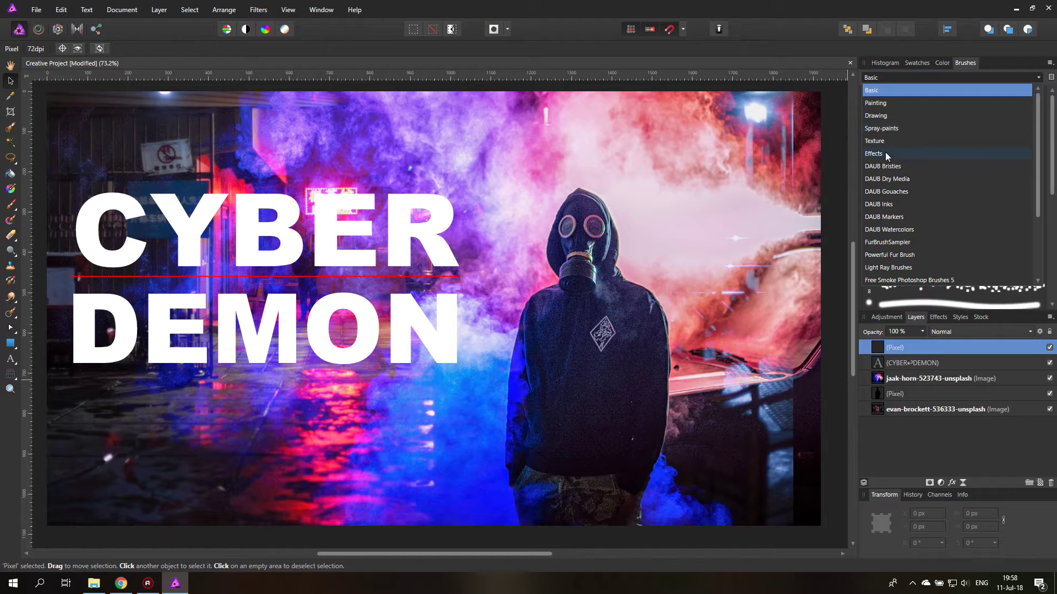
scroll(902, 173, "down", 3)
scroll(914, 185, "up", 3)
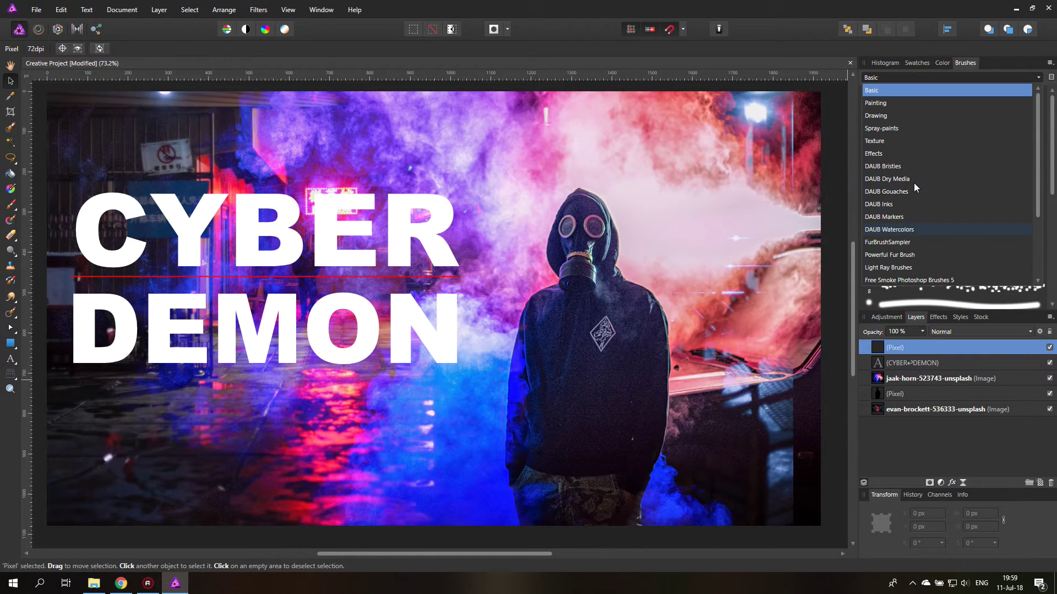
left_click(885, 106)
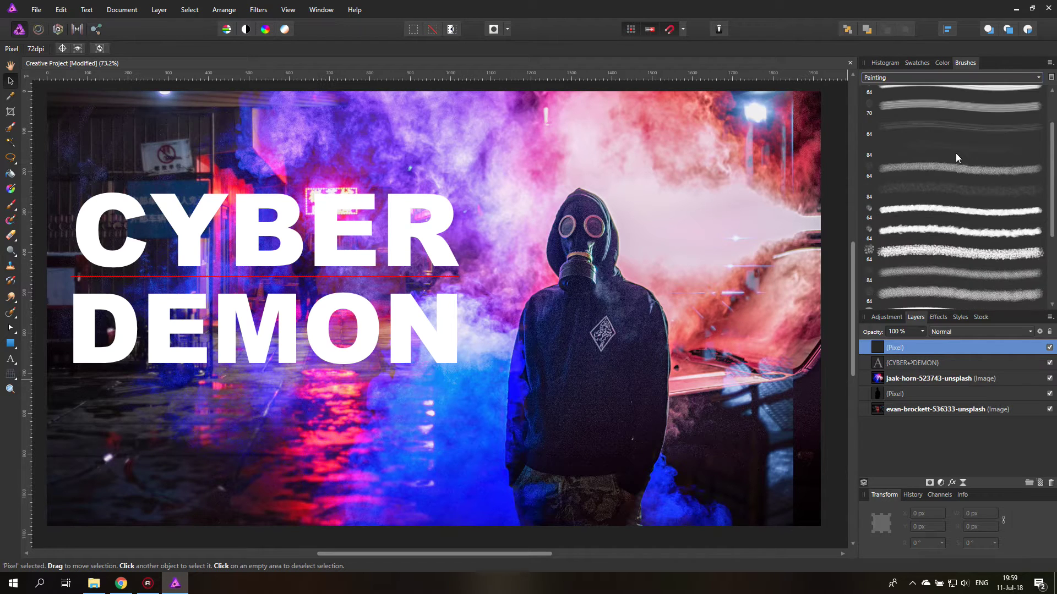
left_click(929, 207)
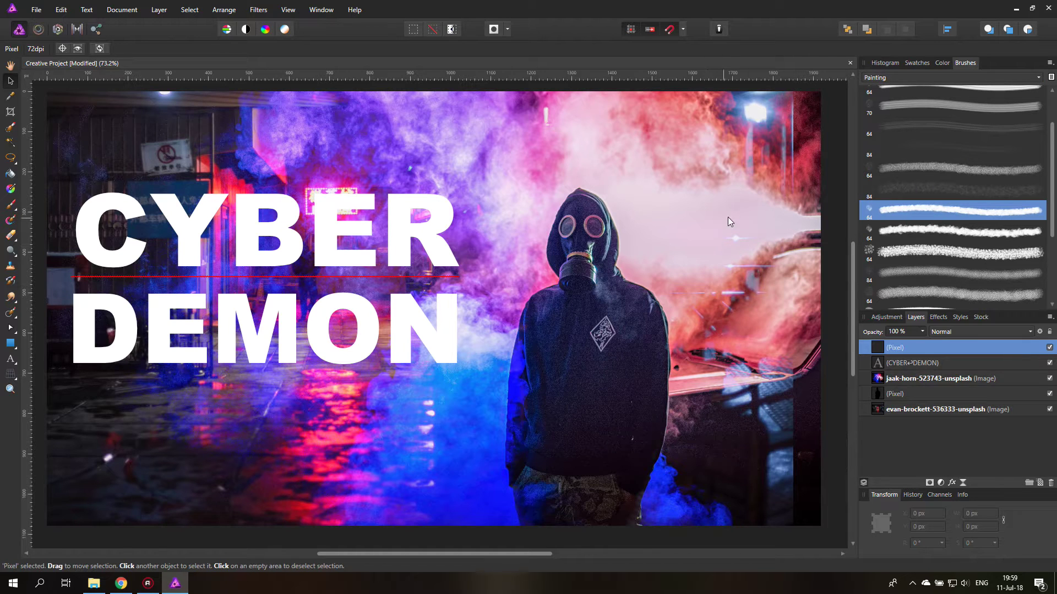
- Sample a light blue from the photo and make it the painting colour
left_click(942, 63)
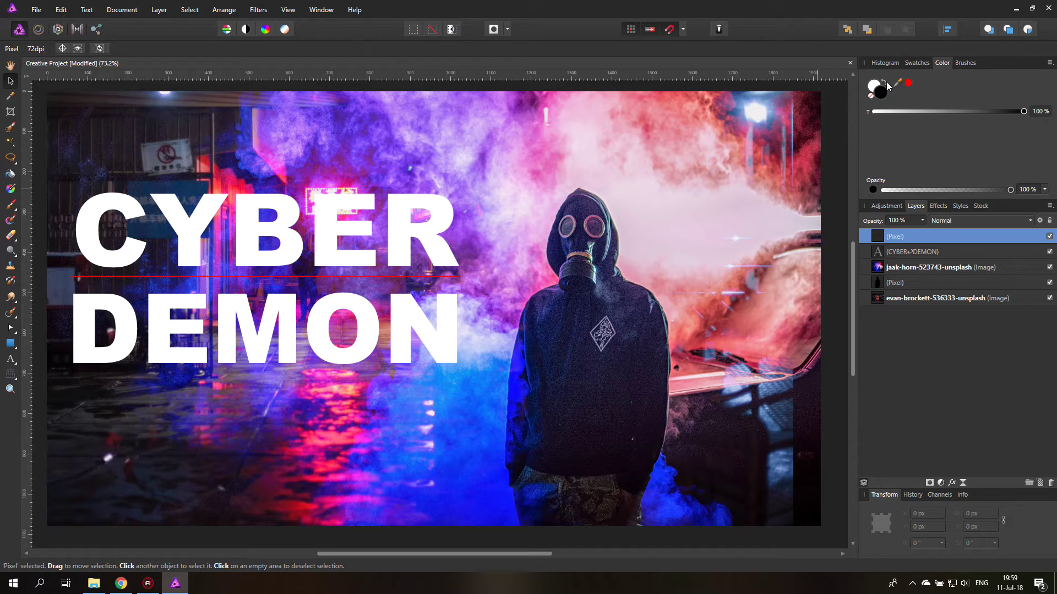
left_click_drag(898, 82, 478, 353)
left_click(908, 83)
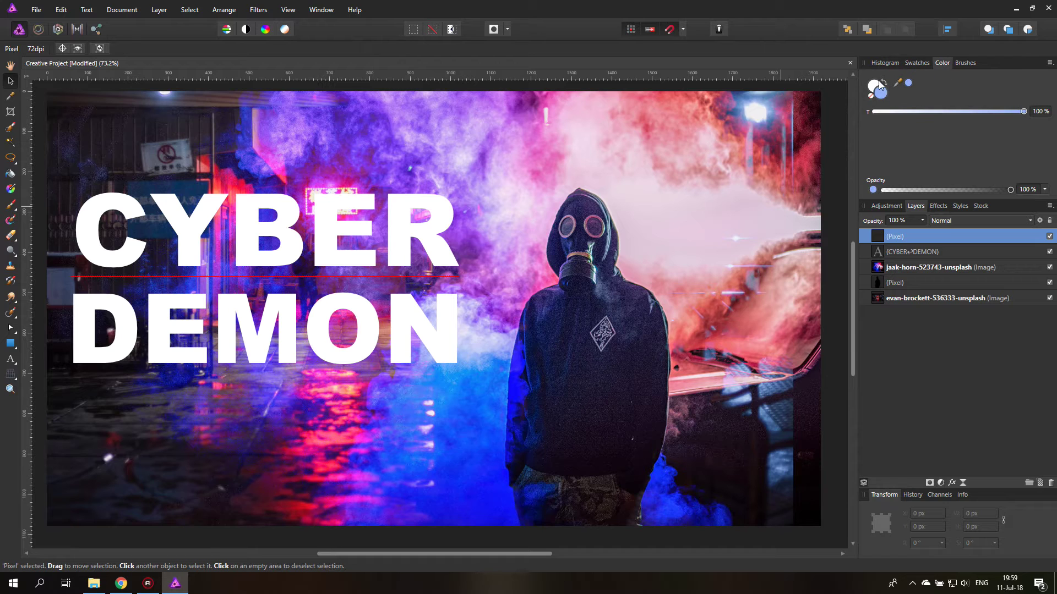
left_click(882, 84)
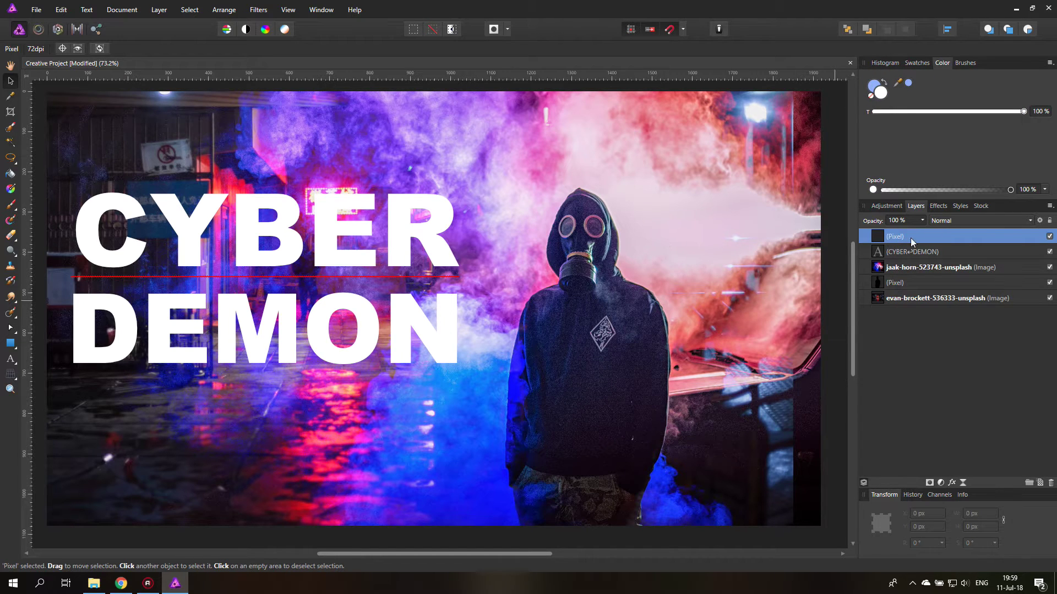
- Paint a light-blue zigzag stroke down across the gas-mask figure on the top pixel layer
left_click(607, 235)
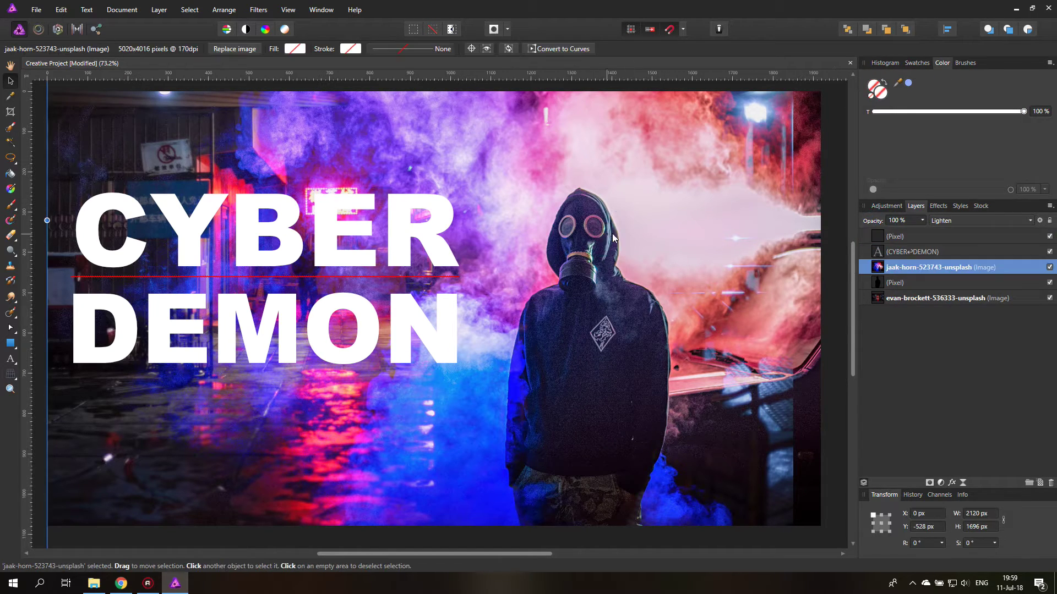
left_click(10, 205)
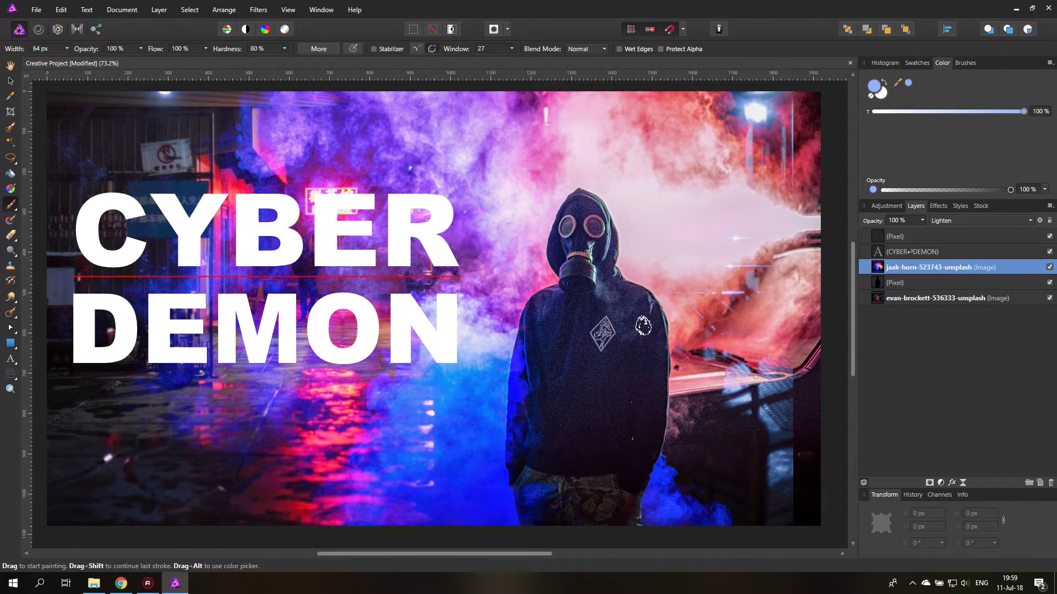
left_click(878, 236)
mouse_move(680, 190)
left_mouse_down()
mouse_move(486, 238)
mouse_move(567, 339)
mouse_move(486, 433)
mouse_move(547, 538)
left_mouse_up()
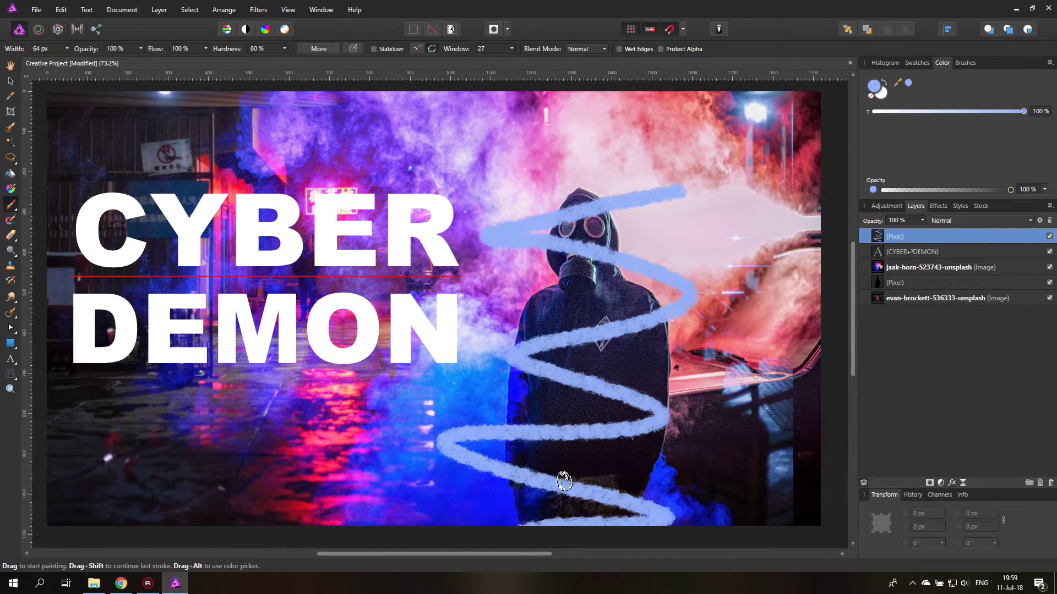
- Give the stroke a bright cyan Outer Glow with a 34 px radius
left_click(938, 206)
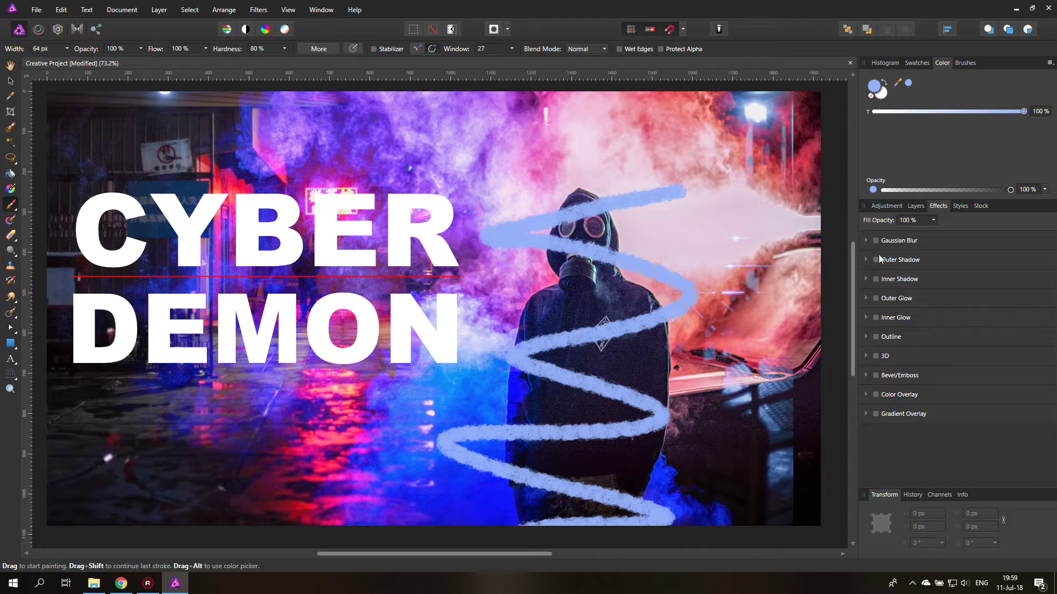
left_click(876, 298)
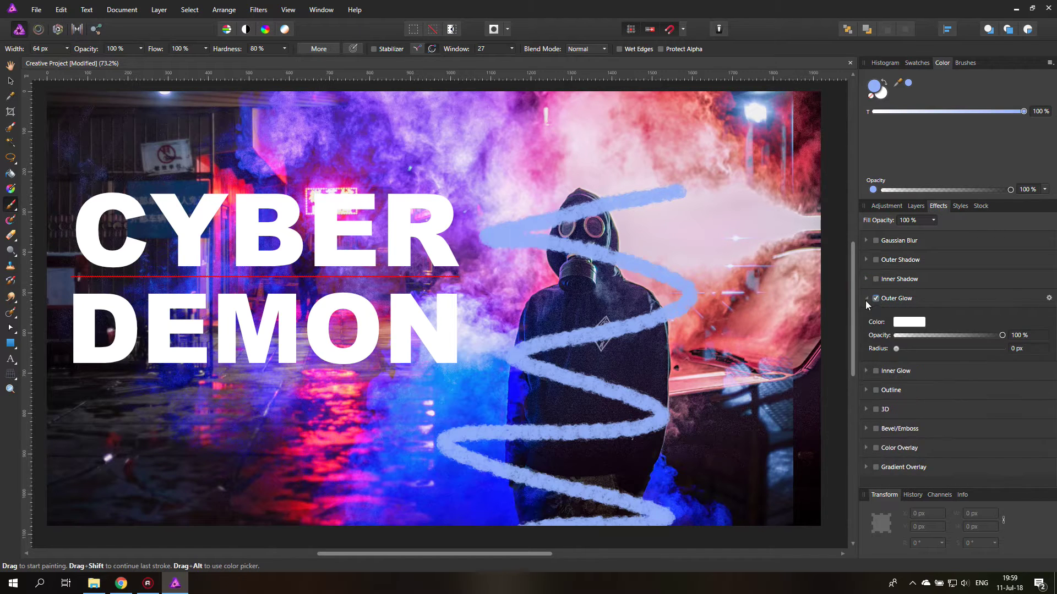
left_click(916, 322)
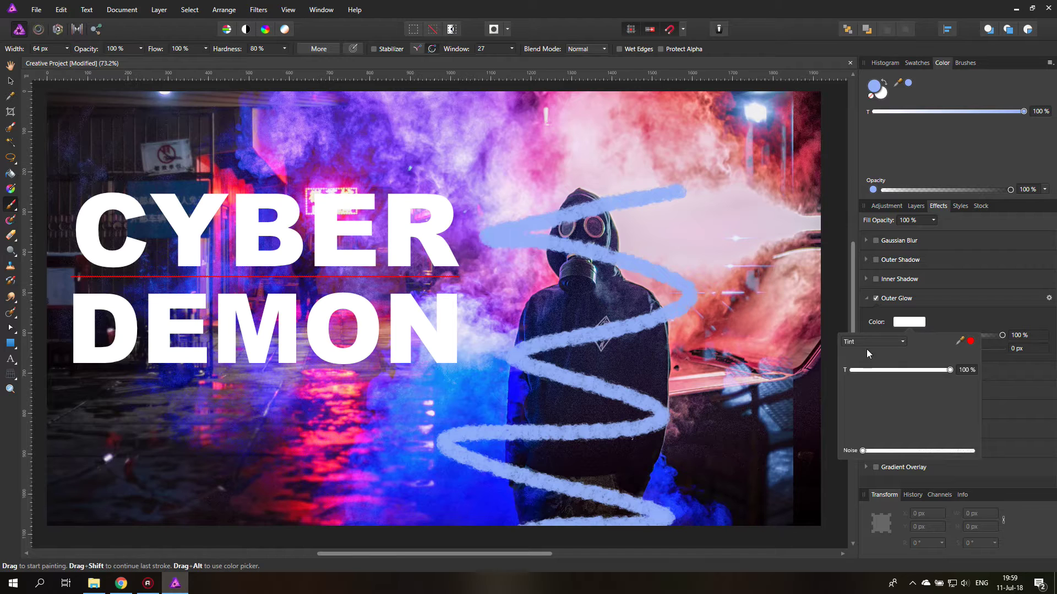
left_click(867, 369)
left_click(878, 343)
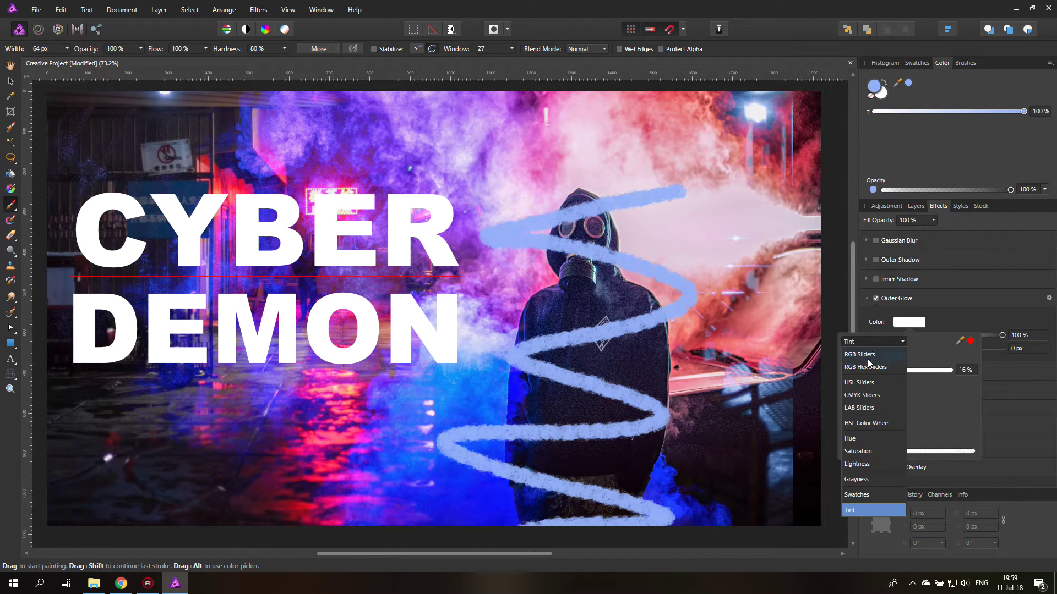
left_click(867, 355)
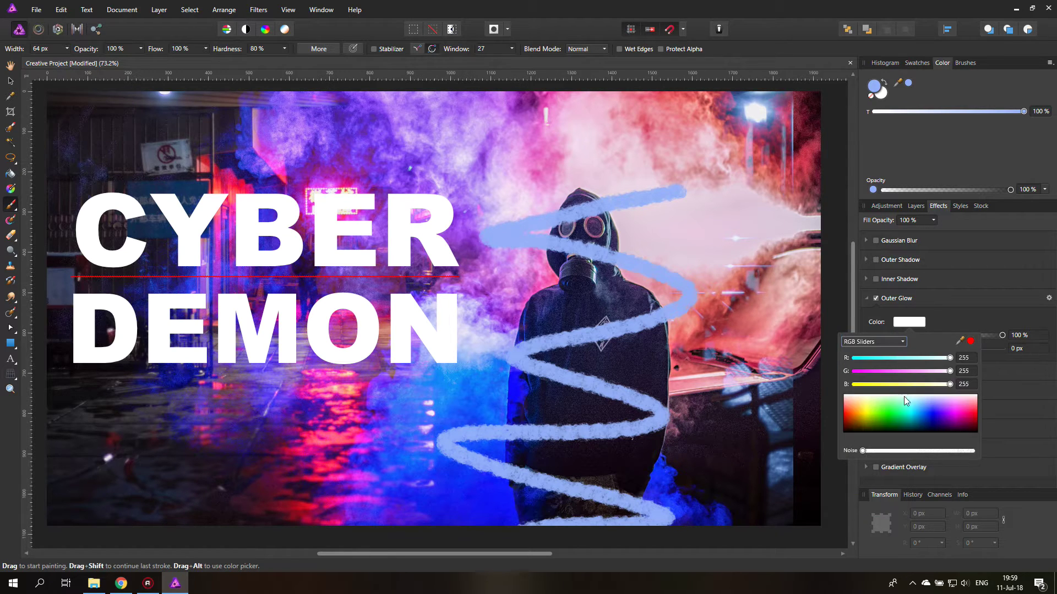
left_click_drag(912, 407, 916, 412)
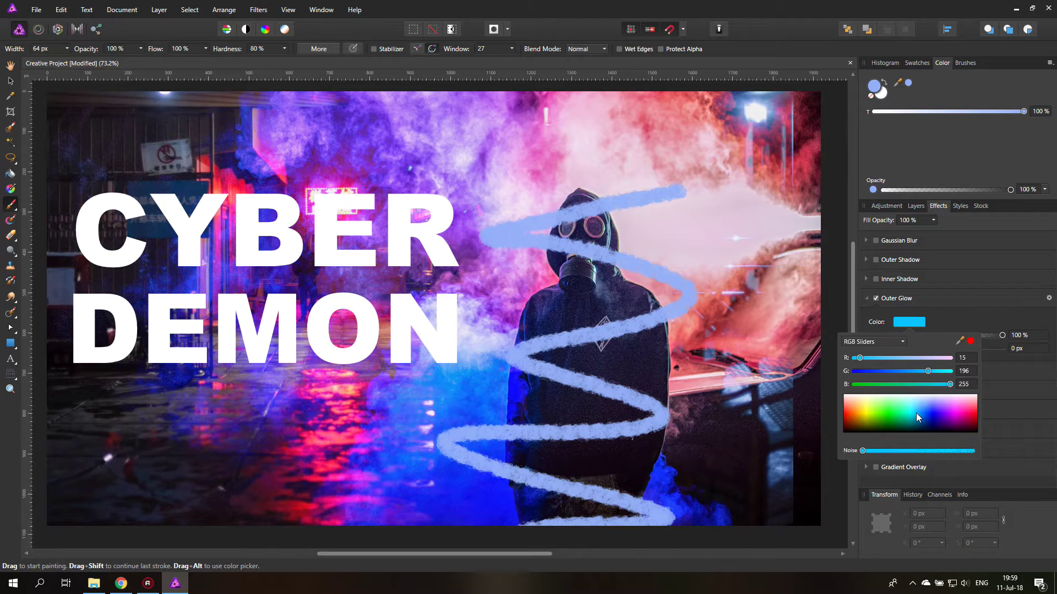
left_click_drag(902, 349, 971, 350)
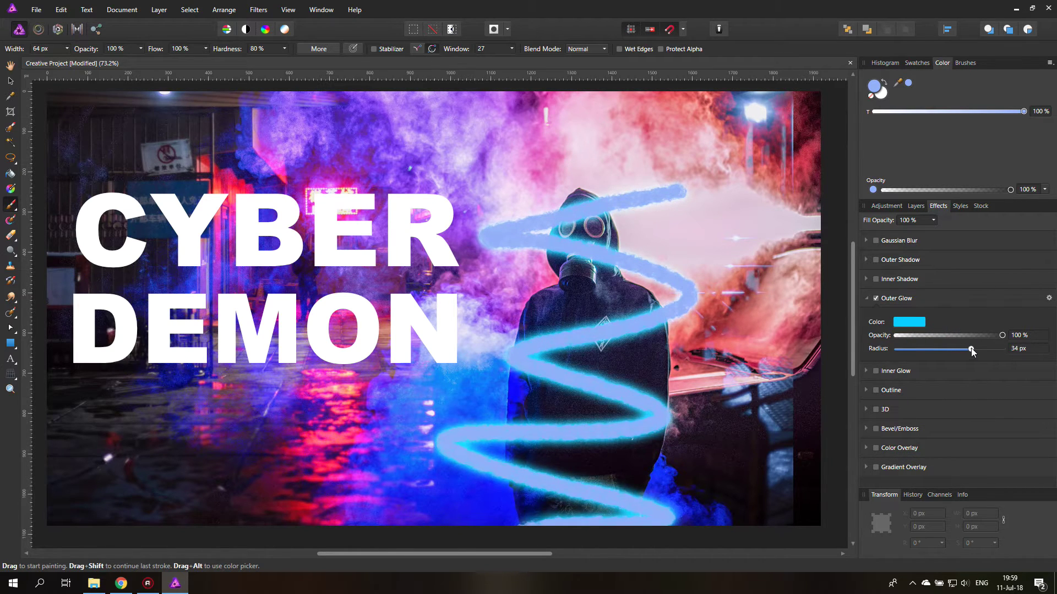
- Add an Inner Glow to the stroke with its intensity reduced to 0%
left_click(876, 371)
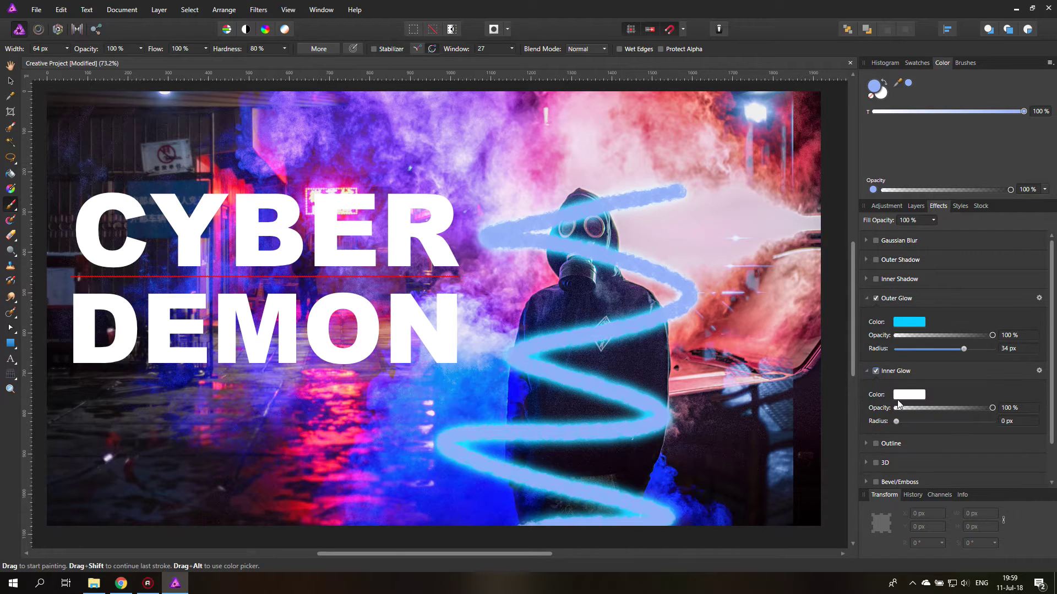
left_click(1039, 371)
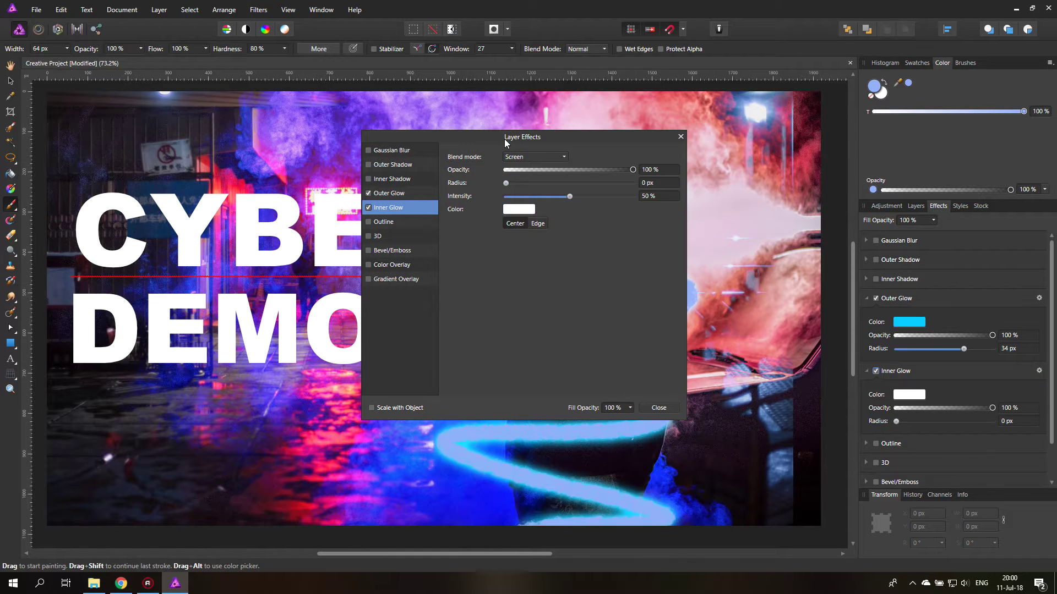
left_click_drag(502, 137, 746, 172)
left_click_drag(812, 231, 756, 218)
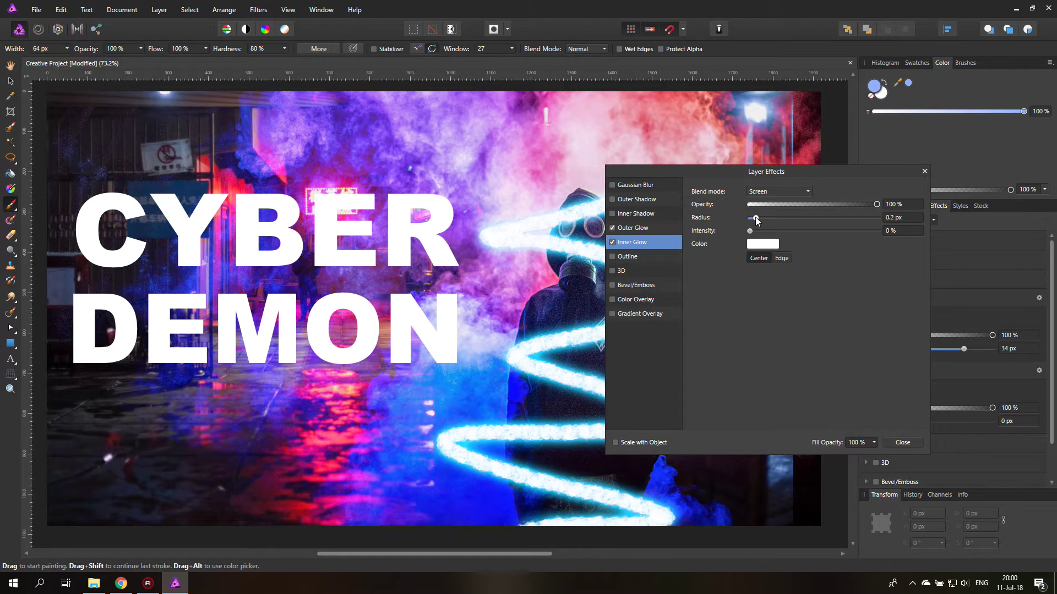
left_click_drag(723, 169, 841, 194)
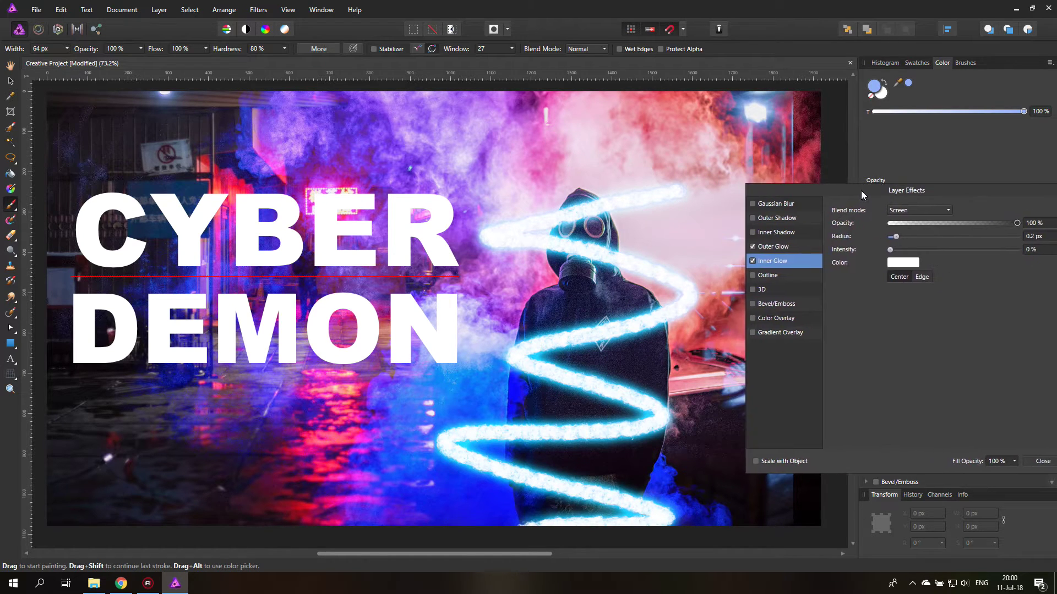
left_click_drag(975, 189, 721, 191)
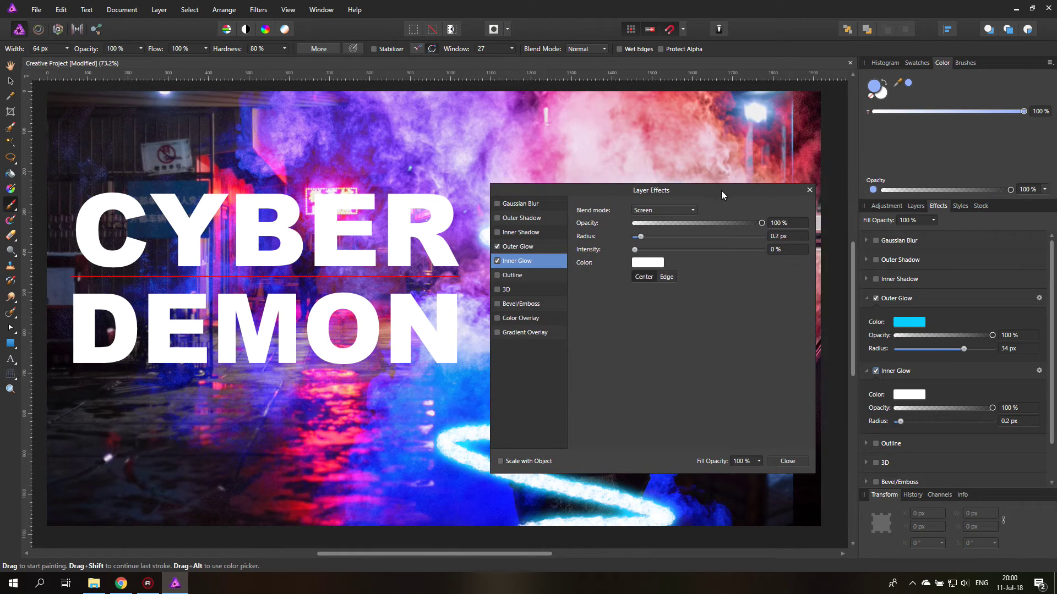
left_click(815, 190)
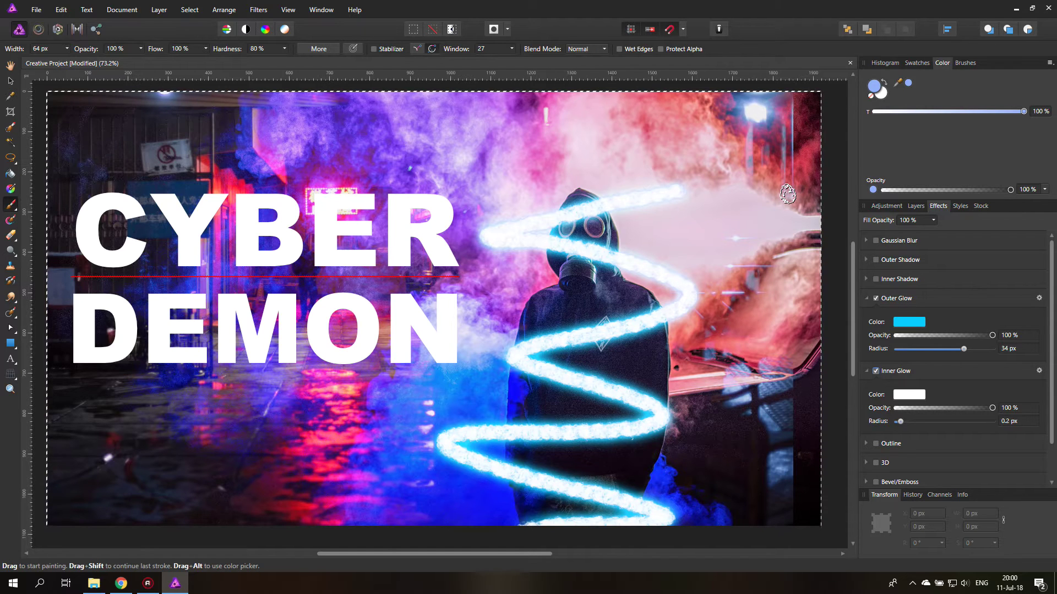
- Undo the zigzag, narrow the brush to about 23 px, and test a stroke from under the D
key("ctrl+z")
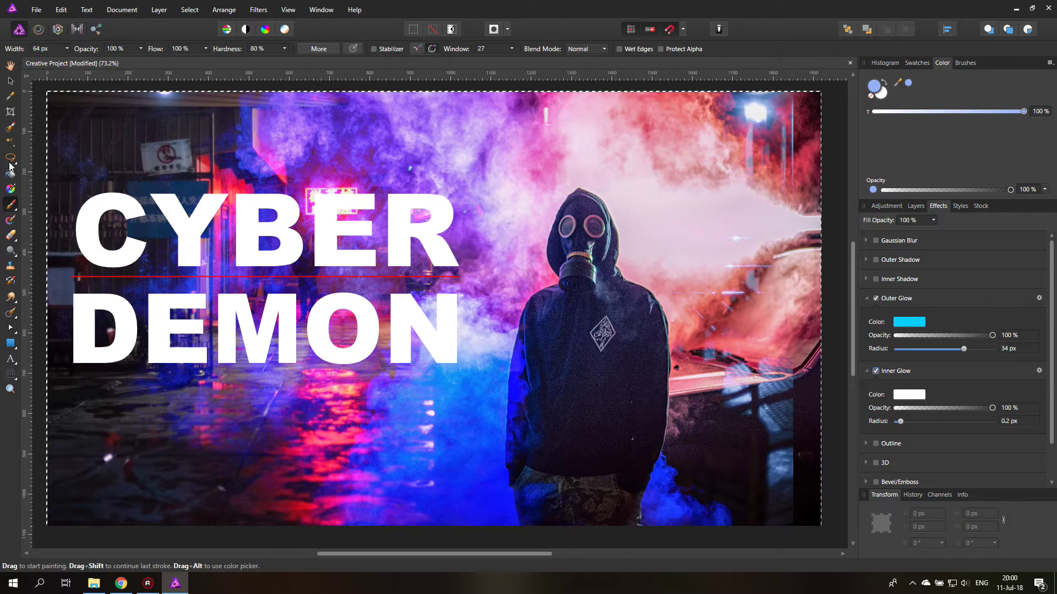
left_click(67, 49)
left_click_drag(63, 60, 49, 60)
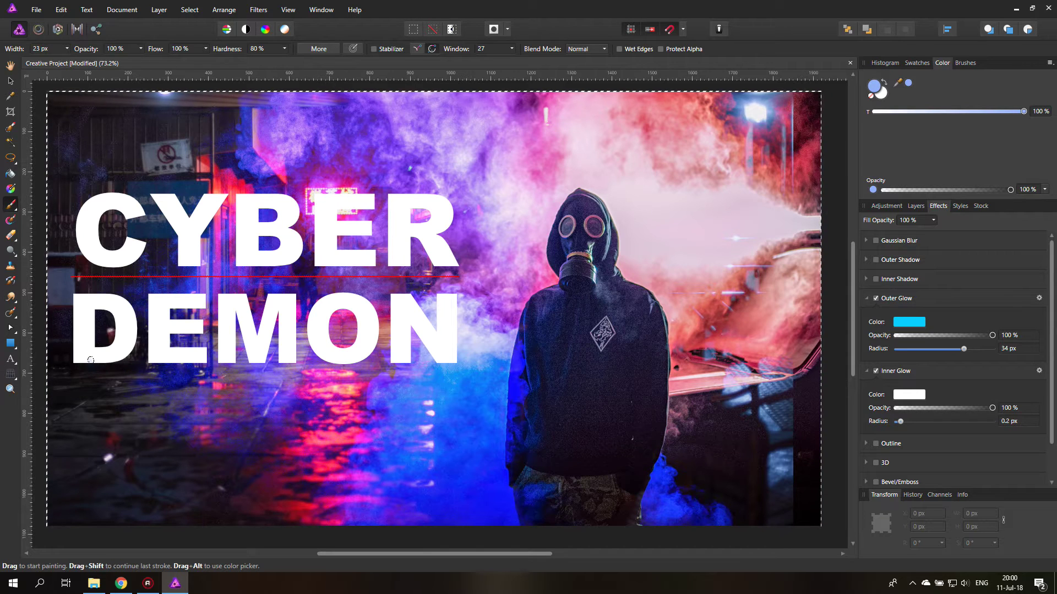
mouse_move(91, 359)
left_mouse_down()
mouse_move(98, 407)
mouse_move(137, 432)
mouse_move(267, 424)
mouse_move(446, 468)
mouse_move(564, 480)
mouse_move(632, 440)
mouse_move(587, 416)
mouse_move(498, 415)
mouse_move(507, 383)
mouse_move(639, 380)
mouse_move(689, 344)
mouse_move(520, 298)
mouse_move(532, 253)
mouse_move(667, 216)
mouse_move(519, 203)
mouse_move(684, 164)
mouse_move(824, 166)
left_mouse_up()
key("ctrl+z")
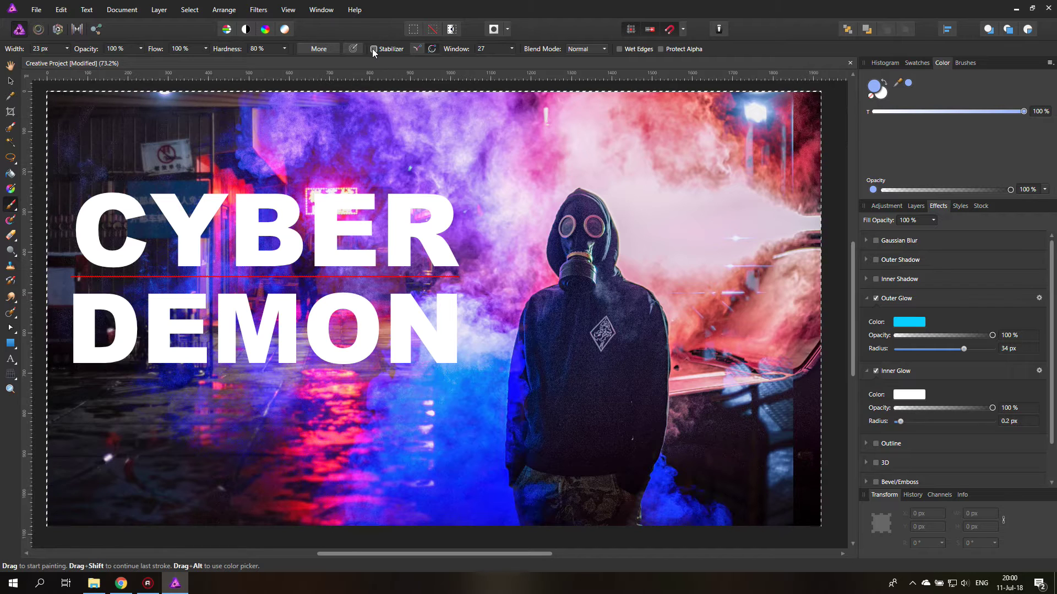
- Turn on stroke smoothing and retry looping glowing strokes across the image, undoing each
left_click(373, 49)
mouse_move(639, 166)
left_mouse_down()
mouse_move(591, 165)
mouse_move(589, 264)
mouse_move(555, 254)
mouse_move(710, 352)
mouse_move(465, 393)
mouse_move(691, 446)
mouse_move(419, 533)
left_mouse_up()
key("ctrl+z")
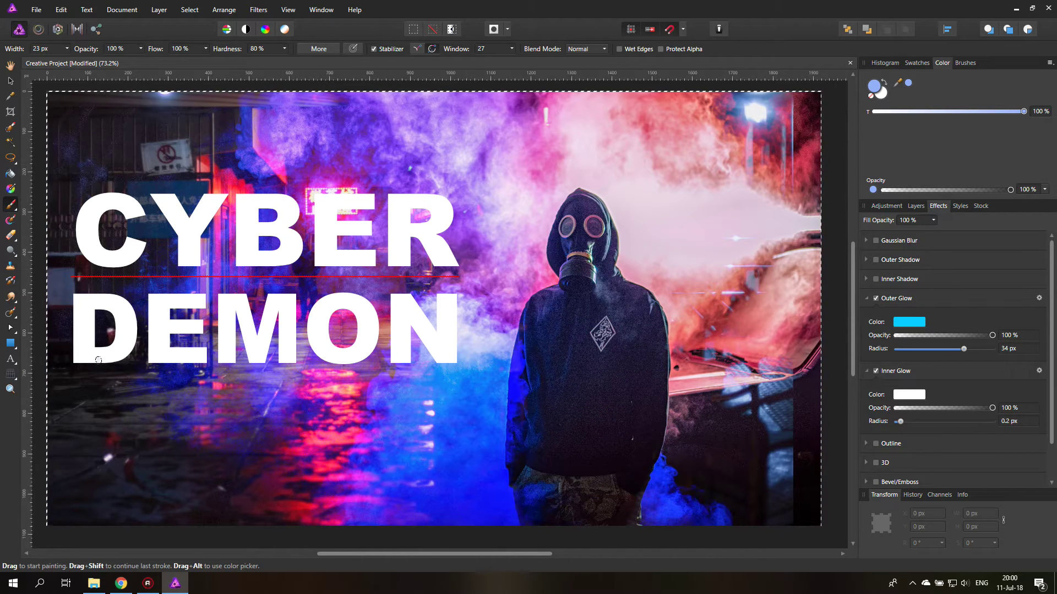
mouse_move(86, 357)
left_mouse_down()
mouse_move(176, 424)
mouse_move(374, 435)
mouse_move(704, 493)
mouse_move(518, 421)
mouse_move(485, 380)
mouse_move(699, 324)
mouse_move(468, 275)
mouse_move(848, 254)
left_mouse_up()
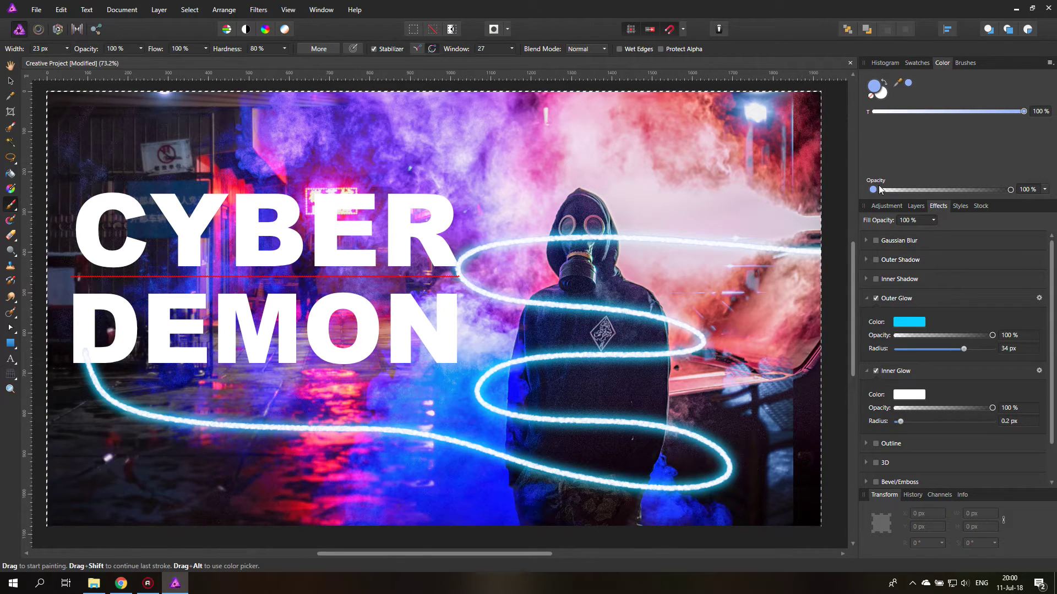
key("ctrl+z")
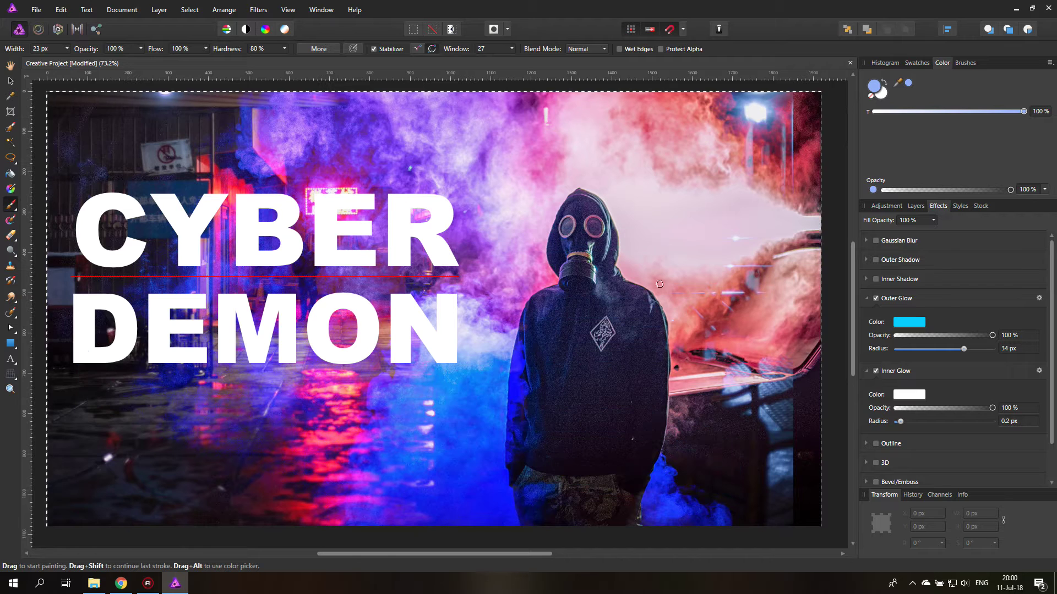
- Widen the brush to about 32 px and test another looping stroke from the D
left_click(67, 49)
left_click_drag(68, 59, 76, 60)
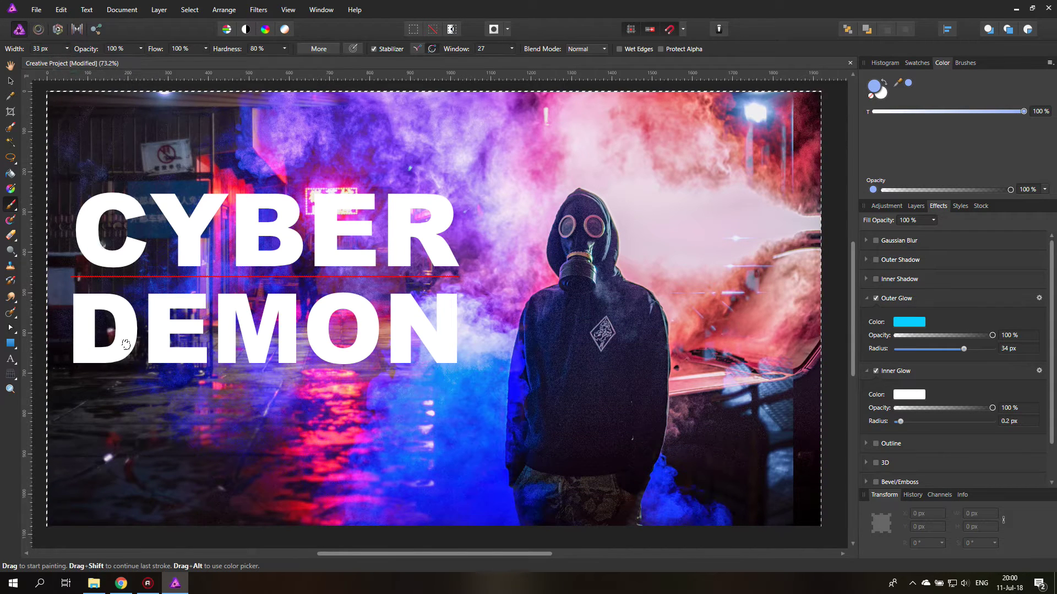
mouse_move(86, 358)
left_mouse_down()
mouse_move(112, 407)
mouse_move(176, 421)
mouse_move(261, 421)
mouse_move(541, 489)
mouse_move(713, 490)
mouse_move(684, 445)
mouse_move(521, 426)
mouse_move(543, 361)
mouse_move(706, 346)
mouse_move(586, 298)
mouse_move(508, 219)
mouse_move(708, 215)
mouse_move(848, 174)
left_mouse_up()
key("ctrl+z")
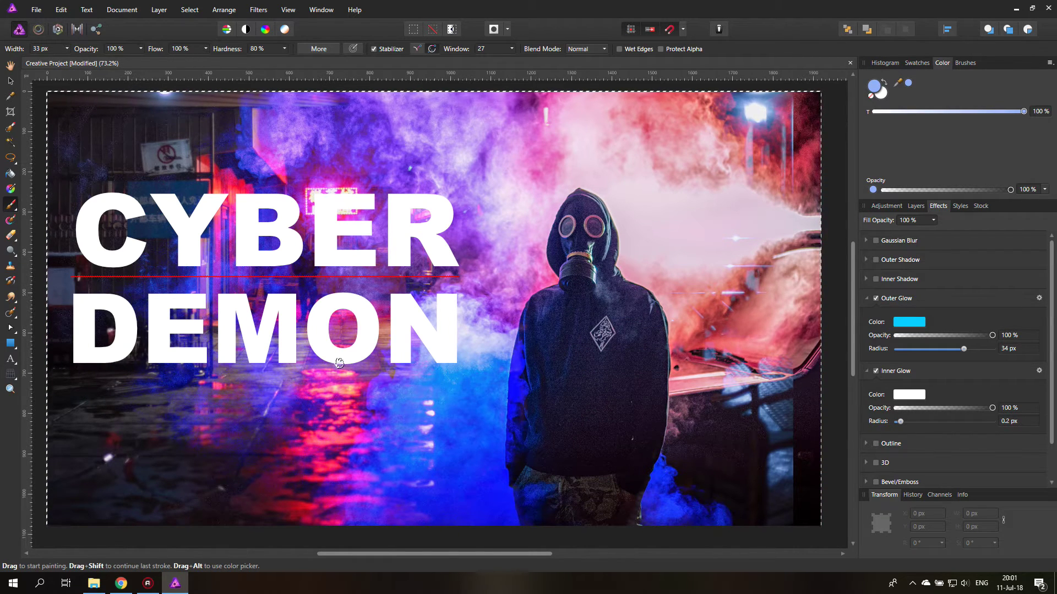
- Try several light trails starting beneath DEMON's O, undoing each unsatisfactory attempt
mouse_move(341, 360)
left_mouse_down()
mouse_move(365, 398)
mouse_move(606, 445)
mouse_move(760, 404)
mouse_move(508, 384)
mouse_move(460, 347)
mouse_move(644, 305)
mouse_move(560, 248)
left_mouse_up()
mouse_move(665, 279)
left_mouse_down()
mouse_move(690, 181)
mouse_move(958, 204)
left_mouse_up()
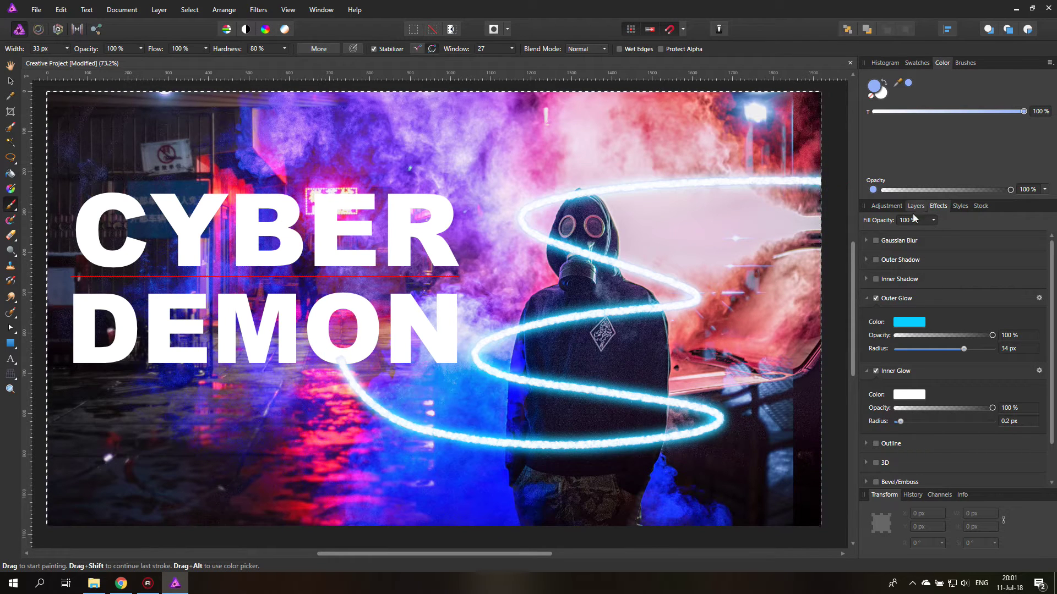
key("ctrl+z")
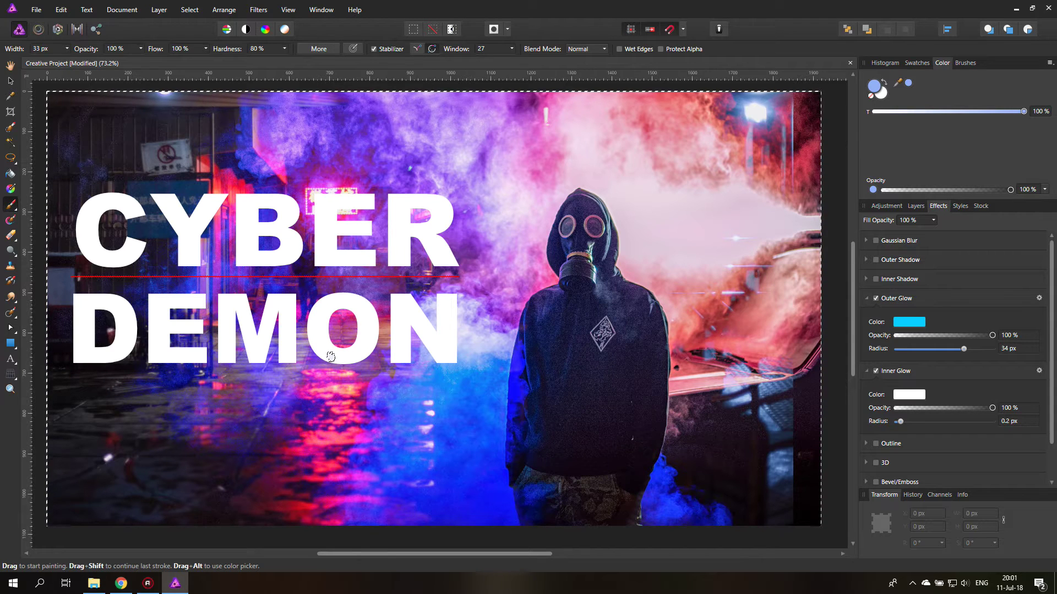
mouse_move(321, 357)
left_mouse_down()
mouse_move(442, 471)
mouse_move(566, 445)
mouse_move(732, 439)
mouse_move(766, 425)
mouse_move(655, 383)
mouse_move(474, 396)
mouse_move(534, 342)
mouse_move(667, 338)
left_mouse_up()
key("ctrl+z")
mouse_move(326, 358)
left_mouse_down()
mouse_move(514, 444)
mouse_move(685, 441)
mouse_move(720, 416)
mouse_move(628, 379)
mouse_move(473, 368)
mouse_move(443, 324)
left_mouse_up()
key("ctrl+z")
mouse_move(321, 355)
left_mouse_down()
mouse_move(364, 438)
mouse_move(562, 468)
mouse_move(534, 465)
left_mouse_up()
key("ctrl+z")
- Paint the final S-shaped cyan trail from DEMON's O around the figure to the right edge
mouse_move(329, 356)
left_mouse_down()
mouse_move(294, 432)
mouse_move(302, 458)
mouse_move(501, 461)
mouse_move(651, 486)
mouse_move(687, 473)
mouse_move(675, 442)
mouse_move(508, 423)
mouse_move(536, 422)
mouse_move(449, 363)
mouse_move(702, 366)
mouse_move(603, 295)
mouse_move(496, 255)
mouse_move(669, 214)
mouse_move(773, 217)
mouse_move(847, 237)
left_mouse_up()
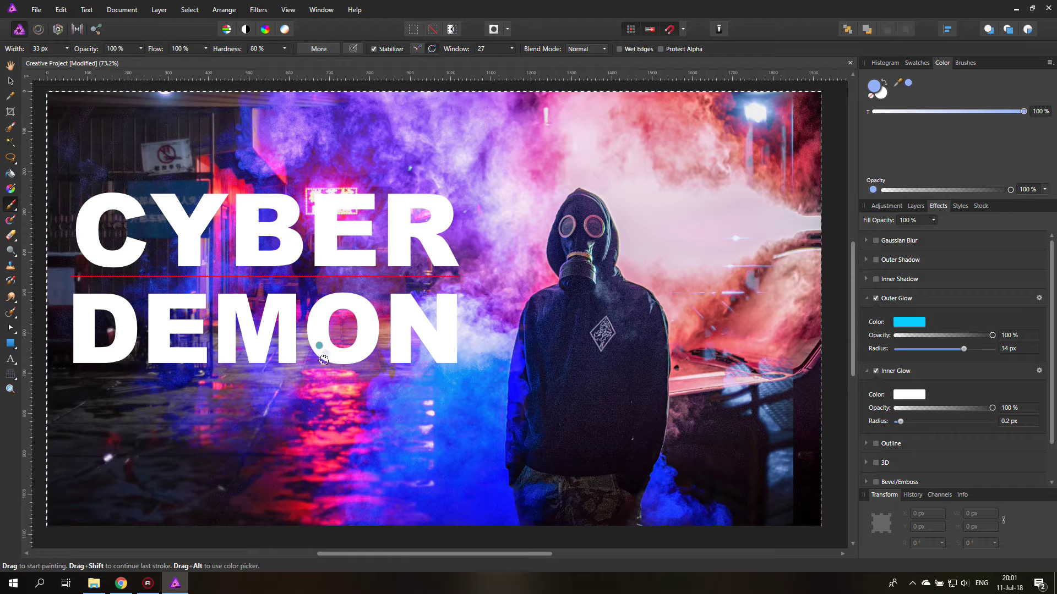
mouse_move(325, 356)
left_mouse_down()
mouse_move(496, 458)
mouse_move(597, 461)
mouse_move(701, 444)
mouse_move(706, 409)
mouse_move(660, 373)
mouse_move(521, 367)
mouse_move(442, 328)
mouse_move(624, 300)
mouse_move(698, 318)
mouse_move(675, 309)
mouse_move(660, 236)
mouse_move(534, 205)
mouse_move(562, 148)
mouse_move(624, 95)
mouse_move(698, 113)
mouse_move(842, 168)
left_mouse_up()
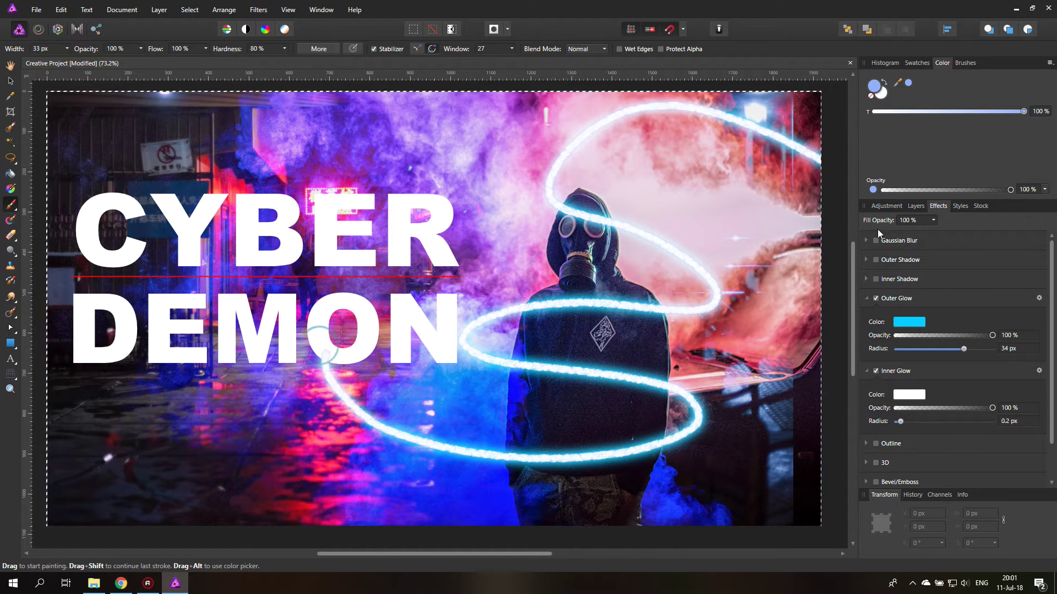
key("ctrl+z")
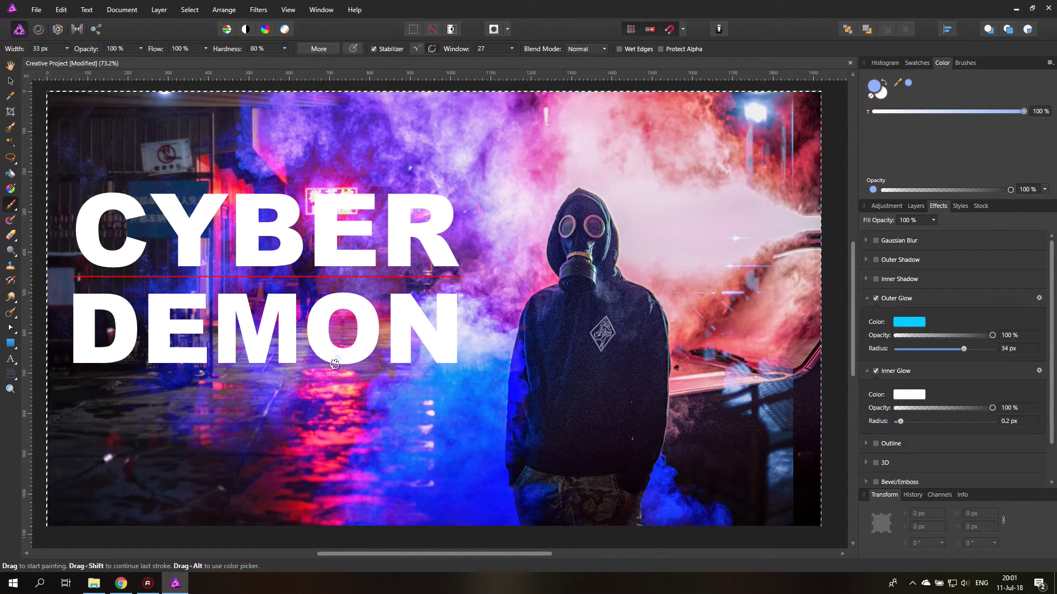
mouse_move(334, 359)
left_mouse_down()
mouse_move(335, 397)
mouse_move(351, 421)
mouse_move(564, 485)
mouse_move(718, 472)
mouse_move(674, 424)
mouse_move(494, 380)
mouse_move(477, 327)
mouse_move(538, 306)
mouse_move(658, 291)
mouse_move(710, 257)
mouse_move(646, 217)
mouse_move(567, 209)
mouse_move(520, 189)
mouse_move(545, 137)
mouse_move(604, 81)
left_mouse_up()
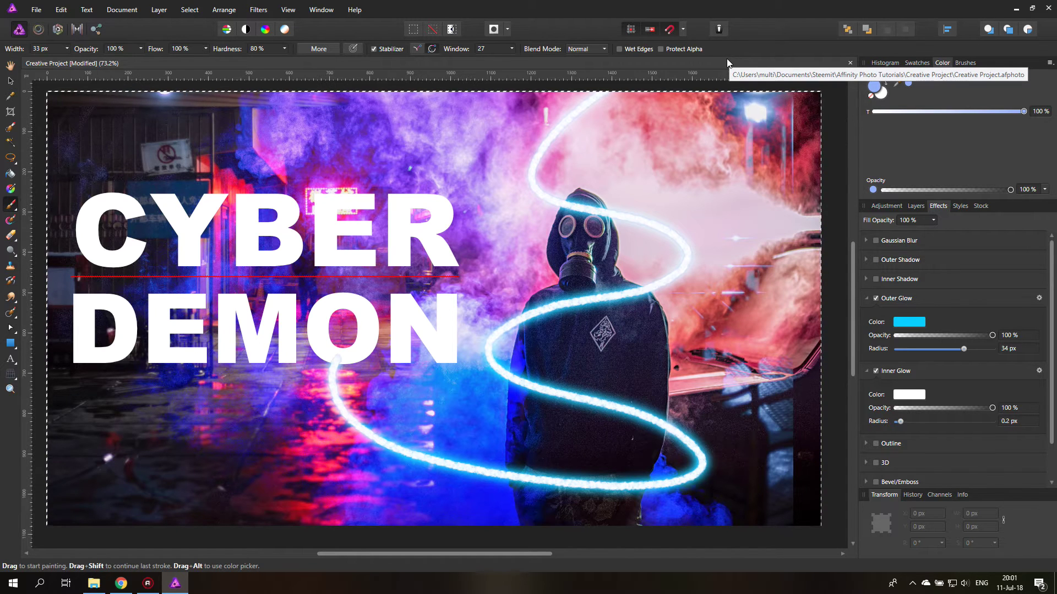
key("ctrl+z")
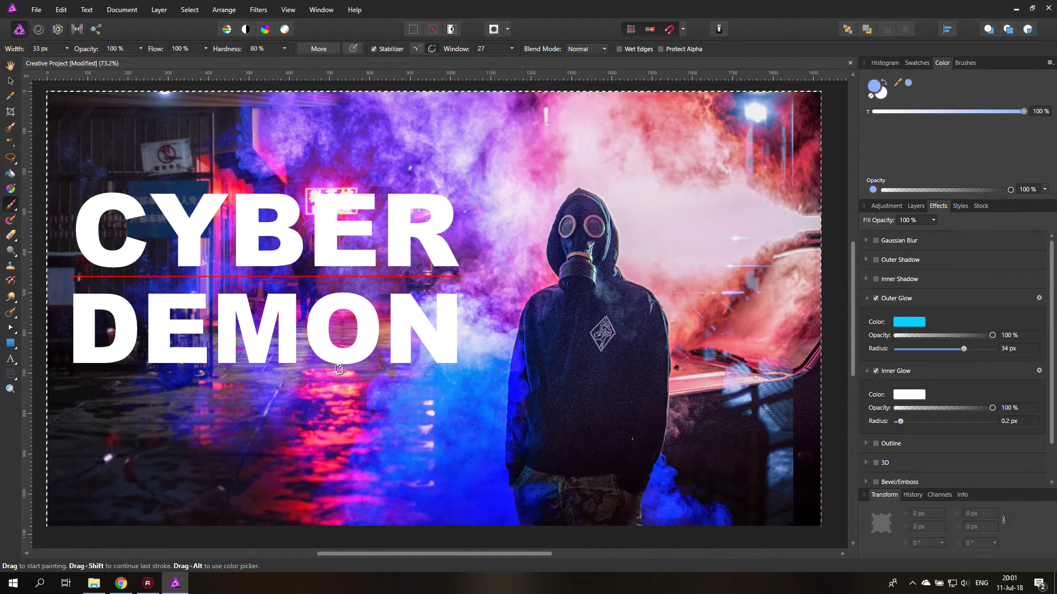
mouse_move(334, 358)
left_mouse_down()
mouse_move(524, 493)
mouse_move(639, 514)
mouse_move(695, 497)
mouse_move(688, 461)
mouse_move(623, 432)
mouse_move(526, 416)
mouse_move(510, 347)
mouse_move(608, 365)
mouse_move(724, 412)
mouse_move(510, 279)
mouse_move(538, 244)
mouse_move(729, 192)
mouse_move(842, 159)
left_mouse_up()
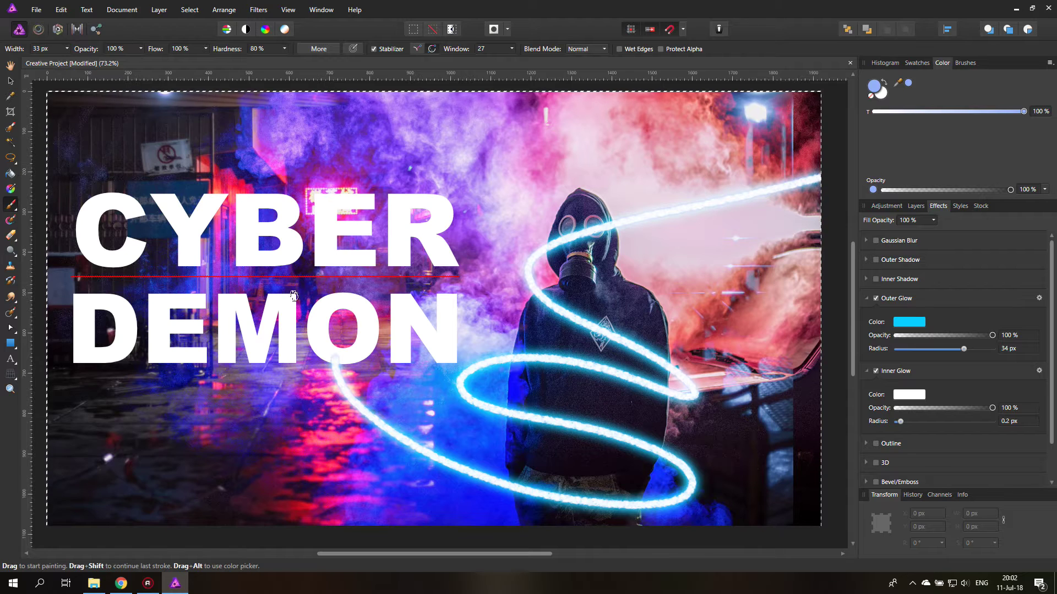
- Set up the Erase Brush with the Basic 128 px brush, 50% hardness and 44 px width
left_click(917, 207)
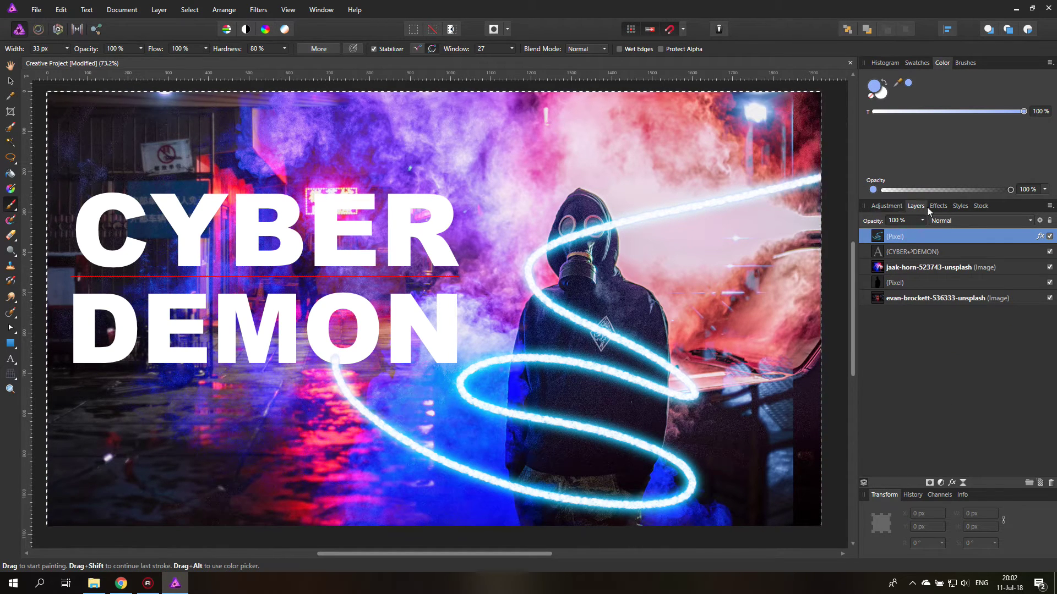
key("e")
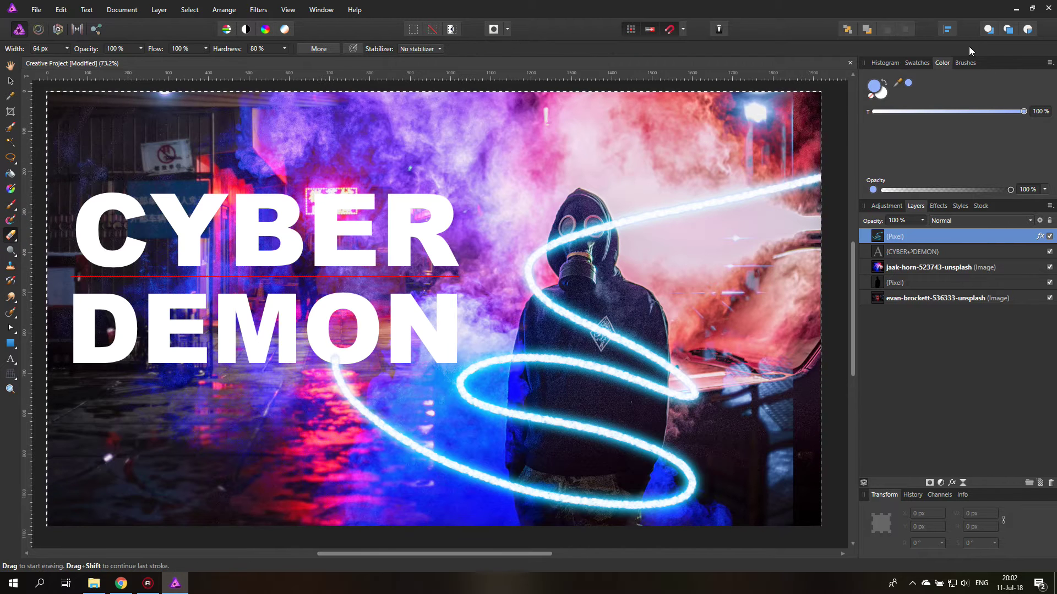
left_click(965, 63)
left_click(924, 78)
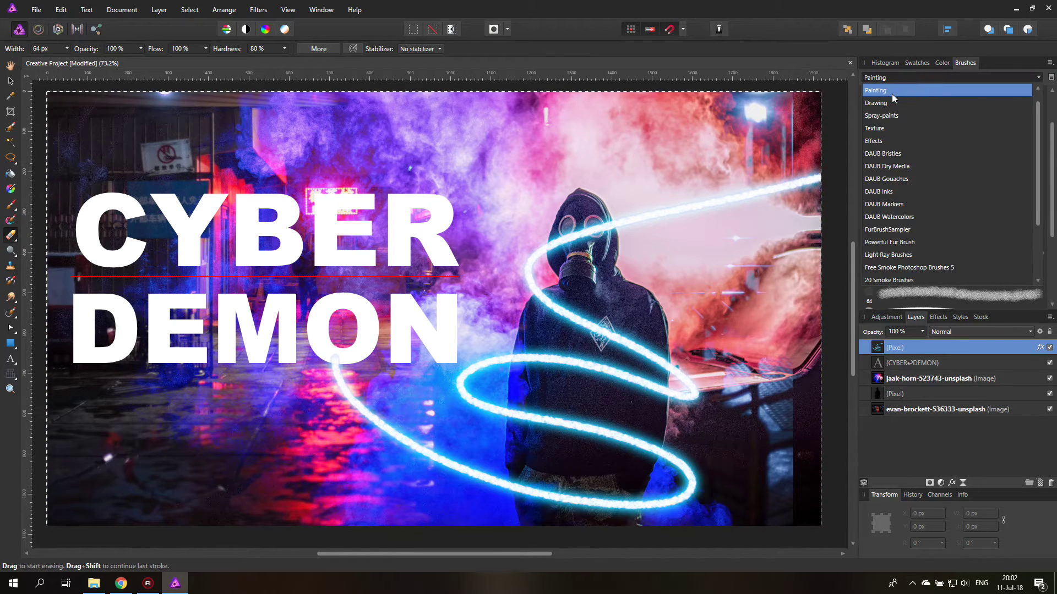
left_click(892, 104)
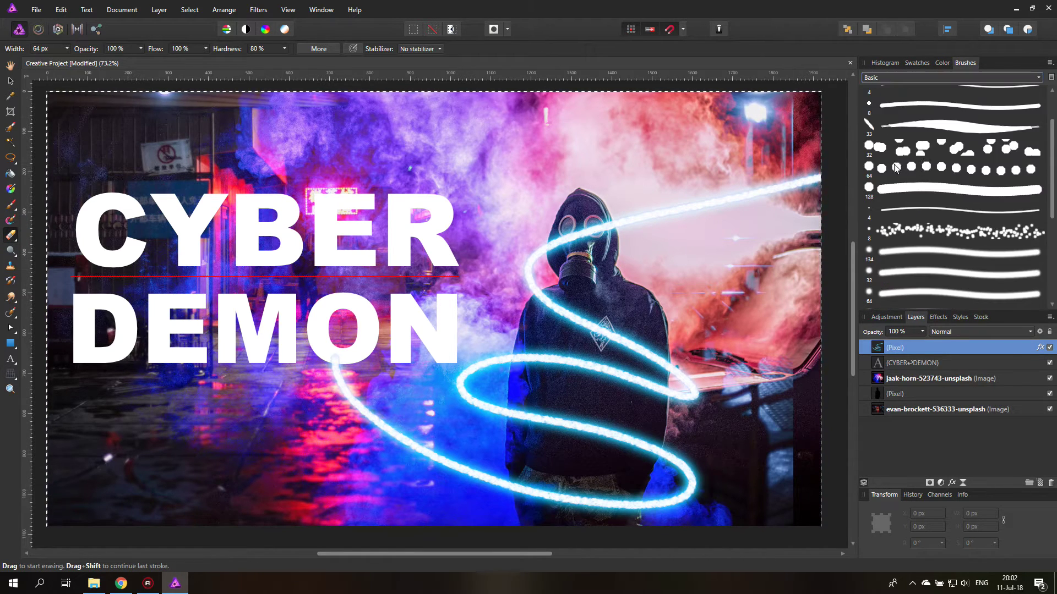
left_click(892, 187)
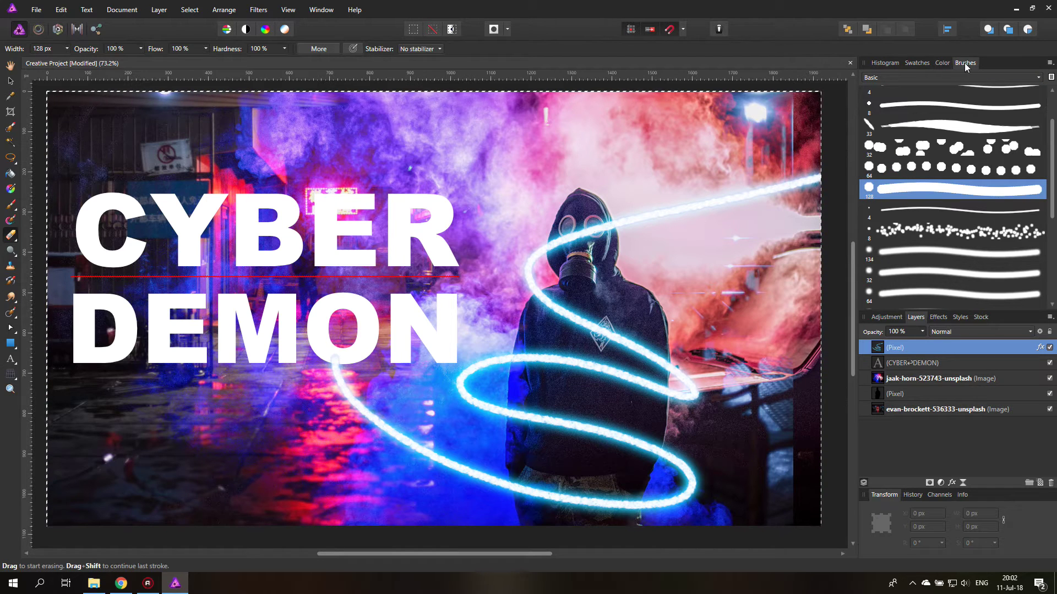
left_click(284, 48)
left_click_drag(290, 61, 249, 62)
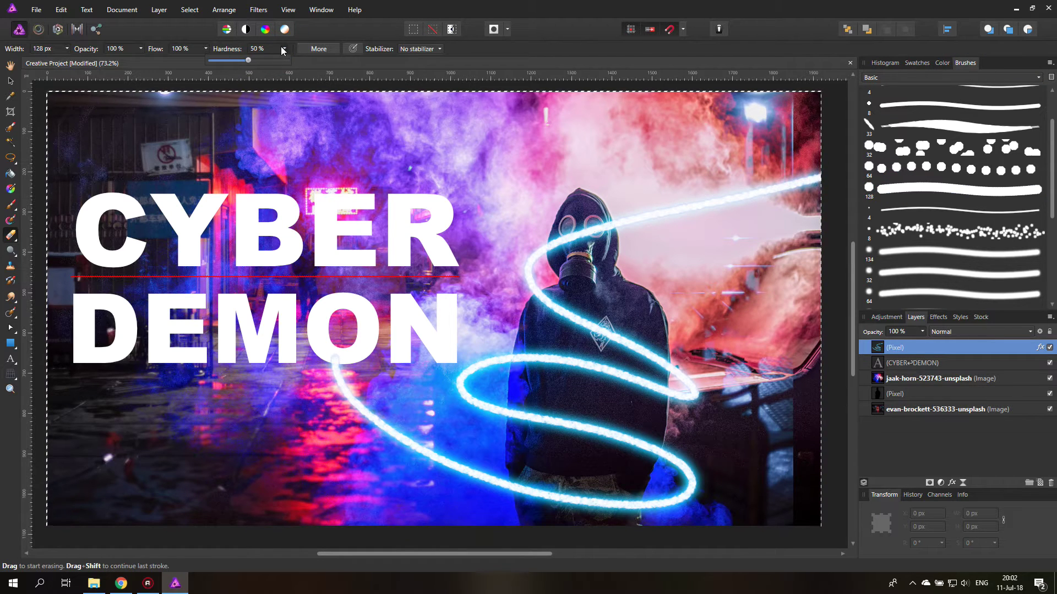
left_click(67, 48)
left_click_drag(66, 48, 69, 50)
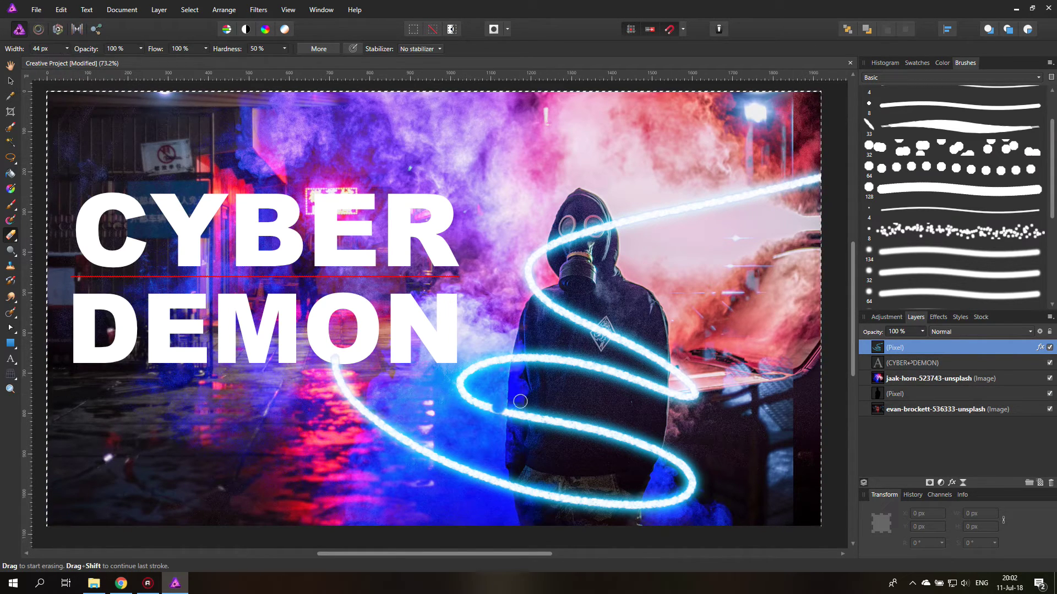
- Erase the trail where it crosses the figure's lower body and chest
left_click(943, 63)
mouse_move(577, 427)
left_mouse_down()
mouse_move(538, 431)
mouse_move(608, 420)
mouse_move(617, 449)
mouse_move(651, 450)
left_mouse_up()
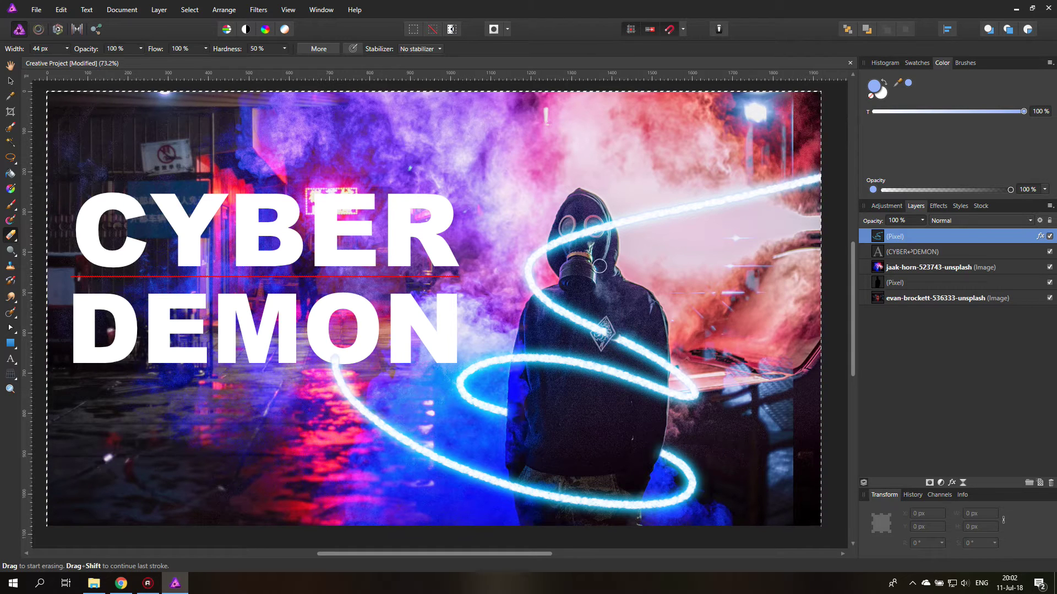
mouse_move(587, 324)
left_mouse_down()
mouse_move(538, 310)
mouse_move(547, 298)
mouse_move(598, 334)
mouse_move(570, 321)
mouse_move(629, 343)
left_mouse_up()
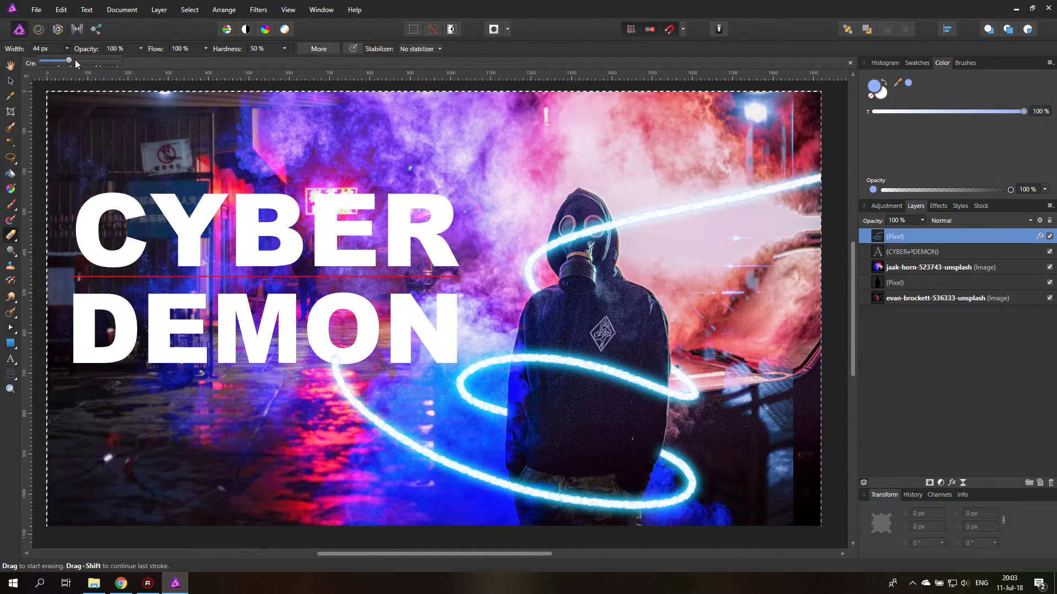
- Erase the upper beam, then test new Paint Brush streaks from the chest, undoing them
mouse_move(541, 293)
left_mouse_down()
mouse_move(526, 245)
mouse_move(526, 278)
mouse_move(536, 245)
mouse_move(570, 249)
mouse_move(573, 232)
mouse_move(832, 175)
mouse_move(572, 234)
left_mouse_up()
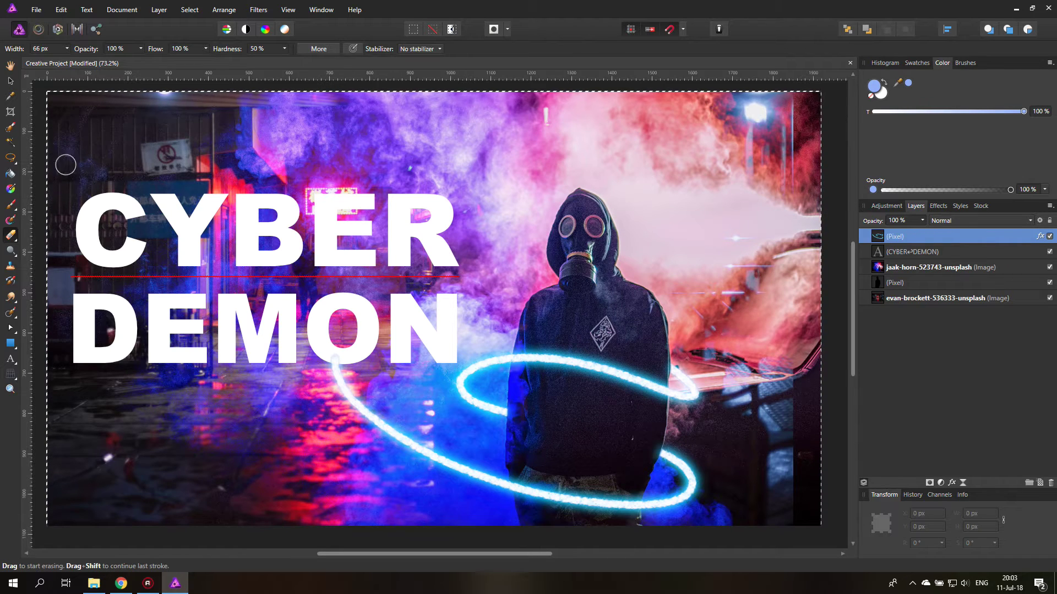
left_click(14, 206)
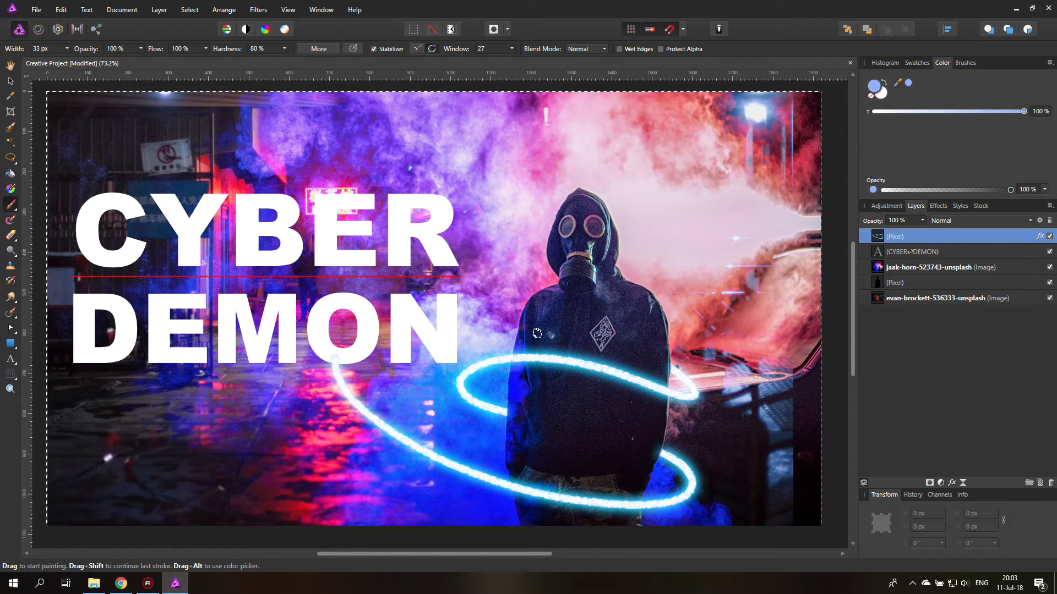
mouse_move(533, 328)
left_mouse_down()
mouse_move(566, 293)
mouse_move(599, 299)
left_mouse_up()
key("ctrl+z")
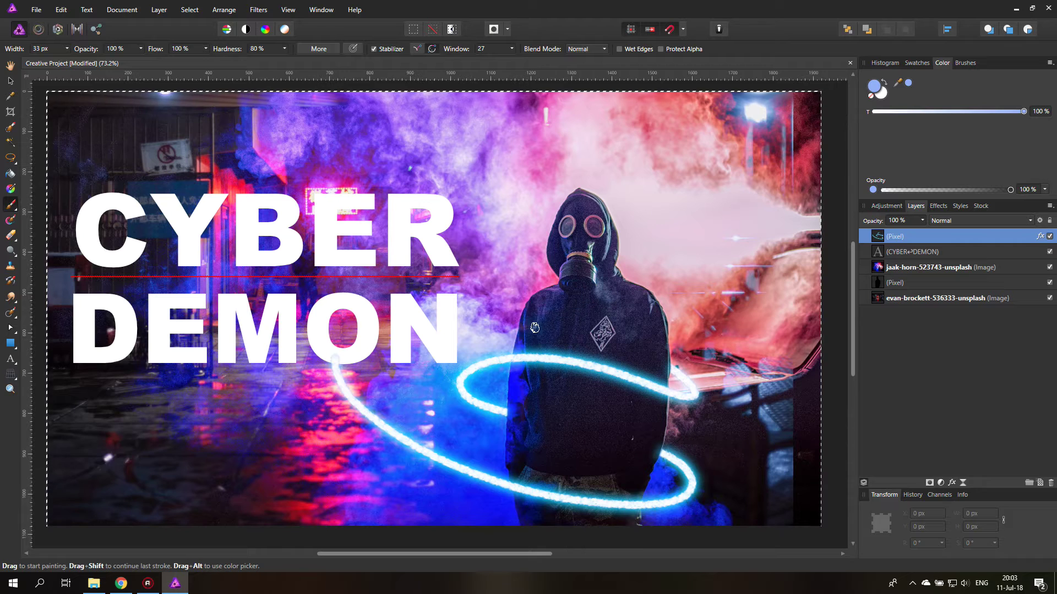
mouse_move(529, 327)
left_mouse_down()
mouse_move(622, 303)
mouse_move(688, 305)
mouse_move(804, 216)
left_mouse_up()
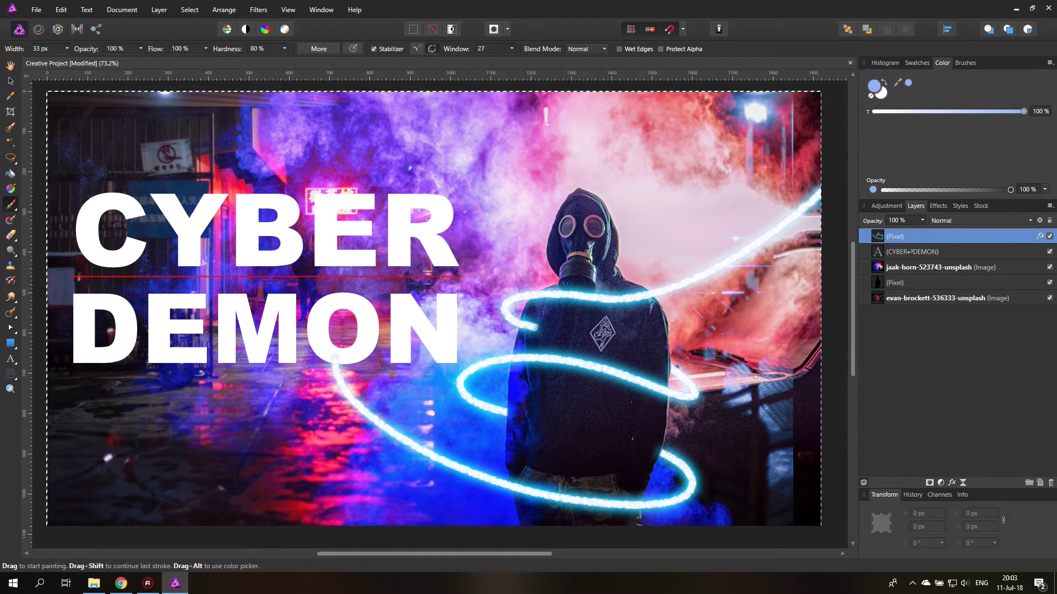
key("ctrl+z")
key("ctrl+z")
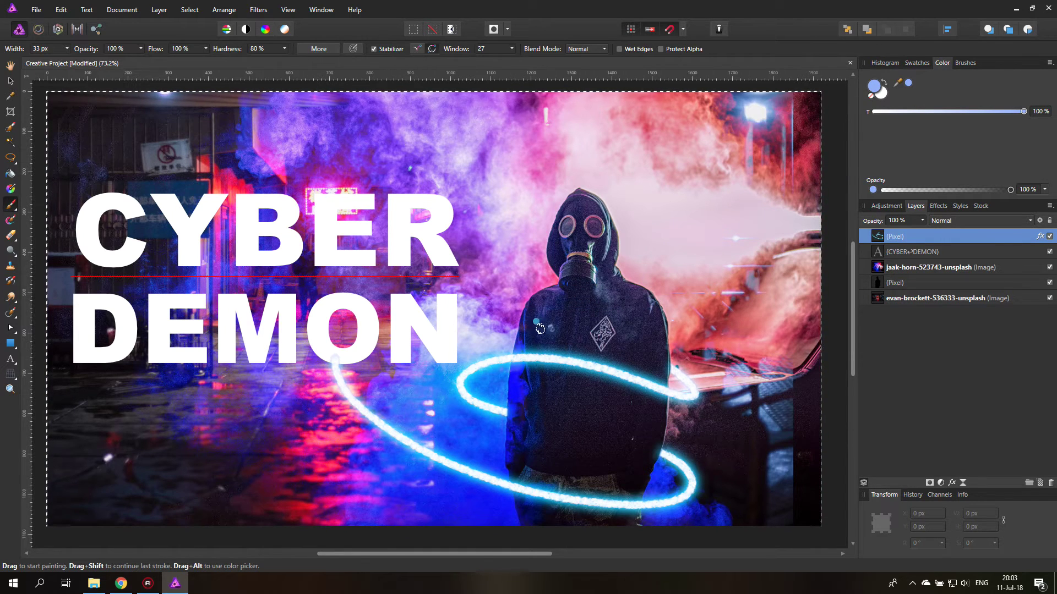
mouse_move(537, 333)
left_mouse_down()
mouse_move(572, 292)
mouse_move(647, 289)
mouse_move(790, 254)
left_mouse_up()
key("ctrl+z")
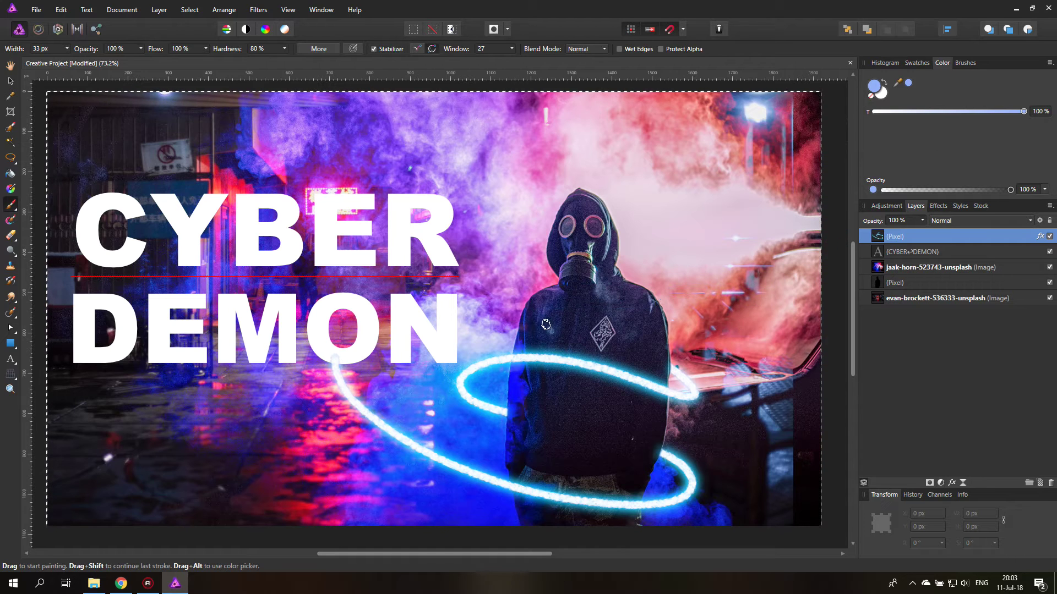
- Redraw the upper loop from the chest to the right edge, then erase stray sleeve glow
mouse_move(545, 325)
left_mouse_down()
mouse_move(484, 317)
mouse_move(781, 284)
mouse_move(823, 269)
left_mouse_up()
key("ctrl+z")
mouse_move(545, 324)
left_mouse_down()
mouse_move(584, 289)
mouse_move(663, 289)
mouse_move(529, 308)
mouse_move(507, 273)
mouse_move(622, 325)
mouse_move(705, 324)
mouse_move(917, 115)
left_mouse_up()
key("ctrl+z")
key("ctrl+z")
mouse_move(569, 326)
left_mouse_down()
mouse_move(548, 322)
mouse_move(507, 275)
mouse_move(666, 314)
mouse_move(881, 165)
left_mouse_up()
key("ctrl+z")
mouse_move(551, 325)
left_mouse_down()
mouse_move(509, 264)
mouse_move(692, 323)
mouse_move(849, 241)
mouse_move(848, 219)
left_mouse_up()
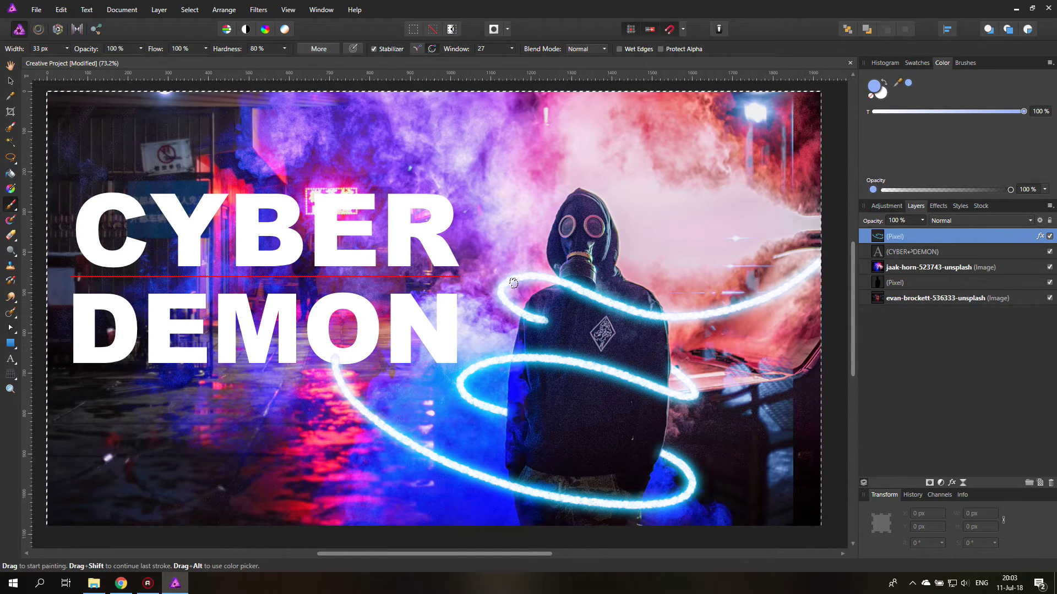
left_click(9, 236)
left_click_drag(540, 319, 537, 321)
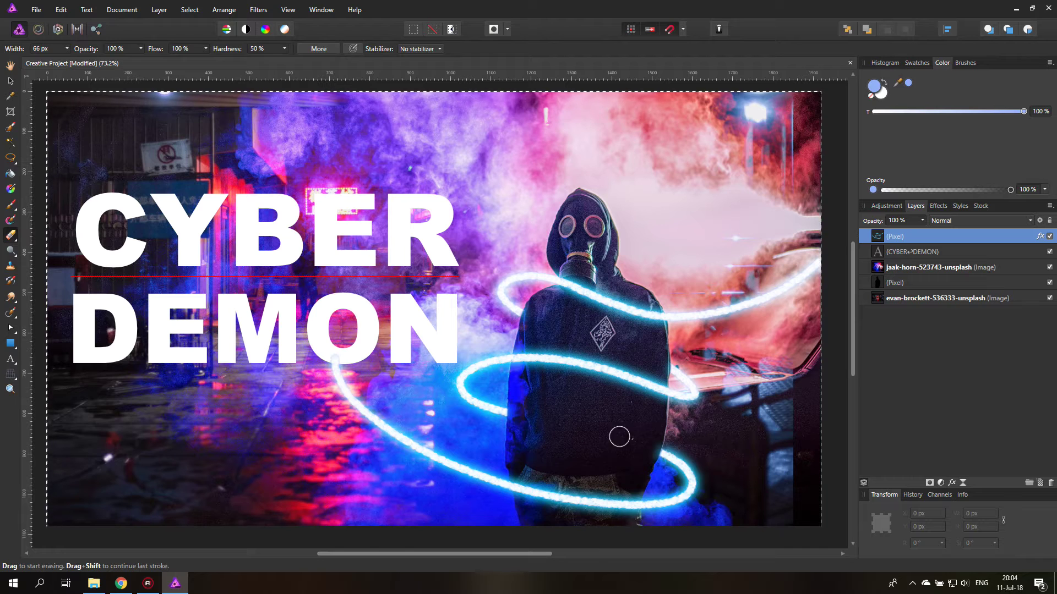
- Select the CYBER DEMON text layer, glance at its effects, and save the project
left_click(877, 255)
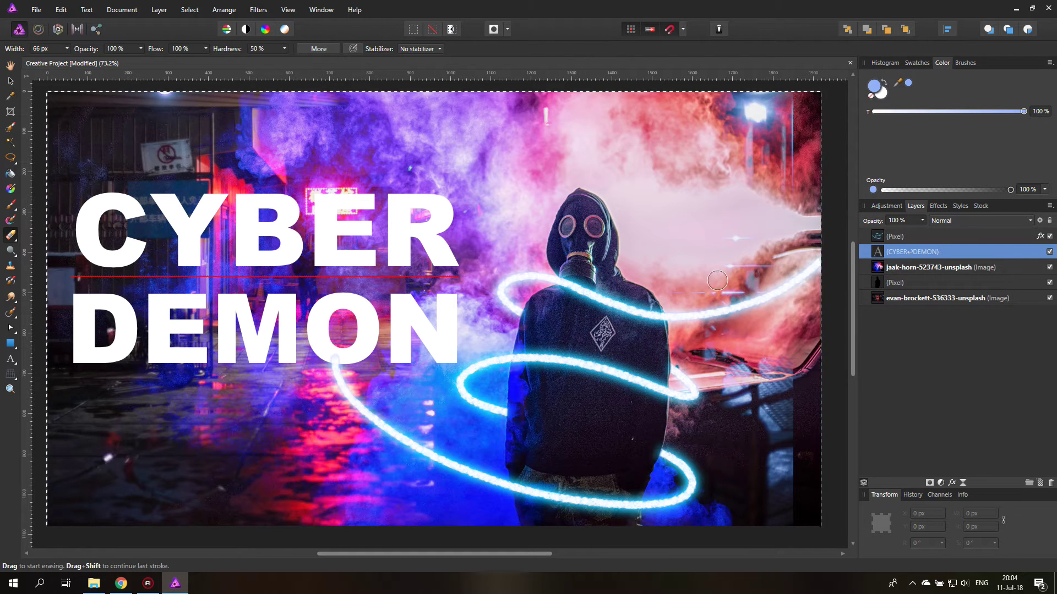
left_click(938, 206)
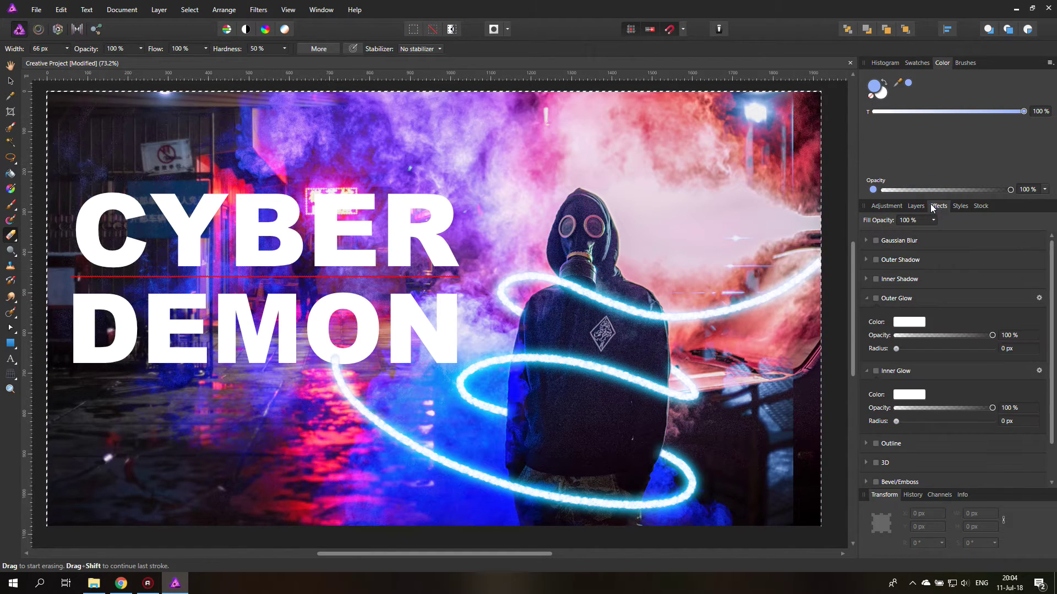
left_click(915, 207)
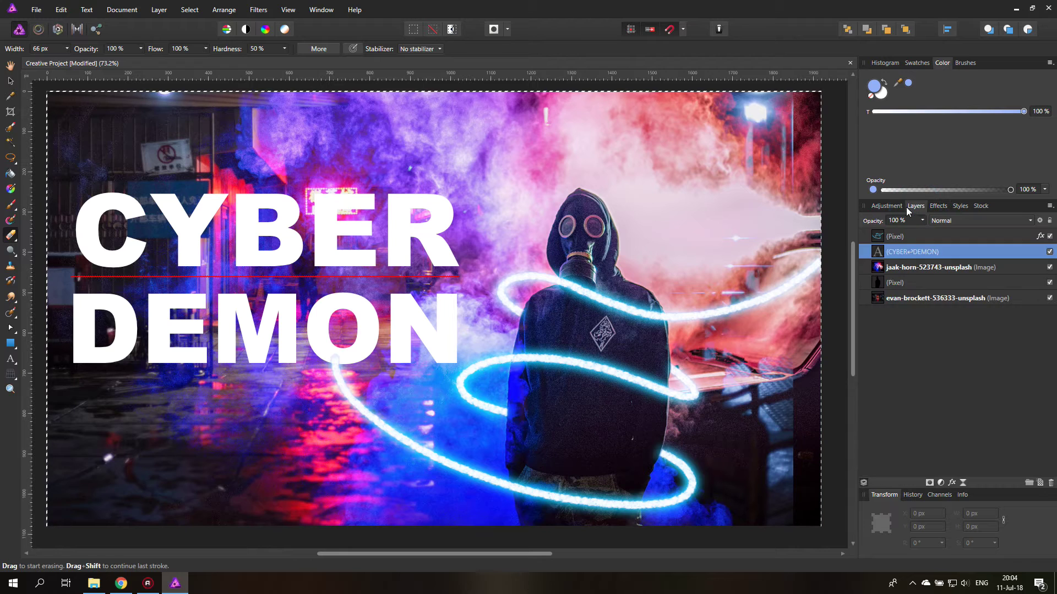
left_click(36, 10)
left_click(56, 158)
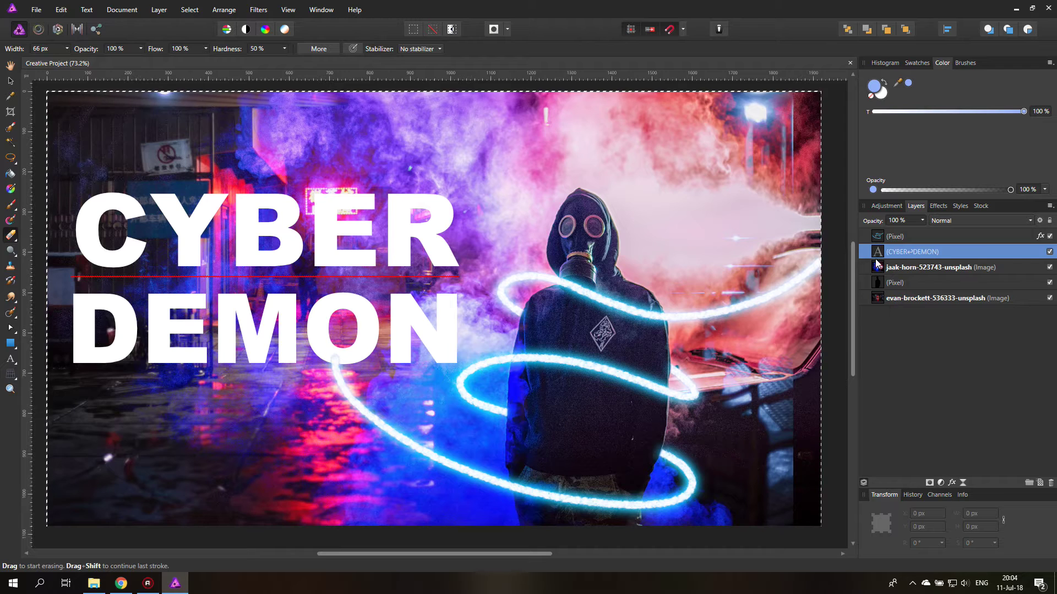
- Rasterize the jaak-horn and evan-brockett photo layers into pixel layers
left_click(891, 268)
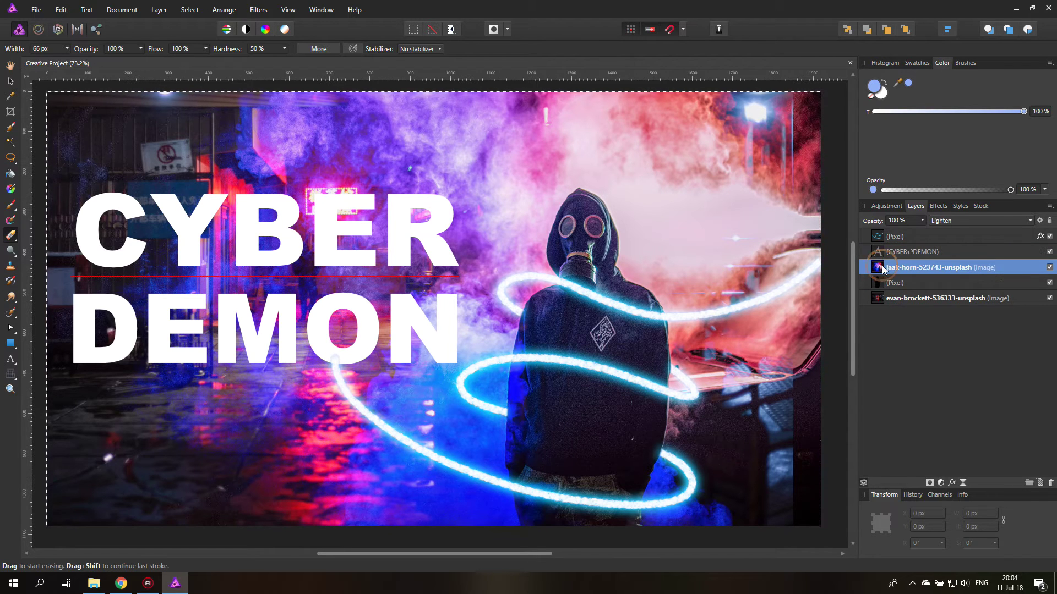
right_click(873, 272)
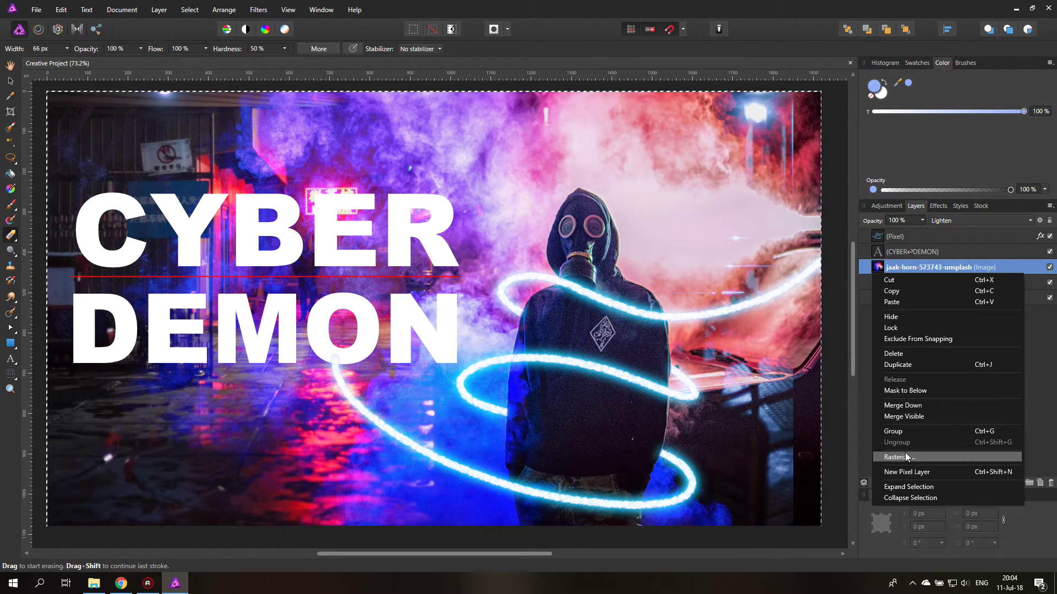
key("Escape")
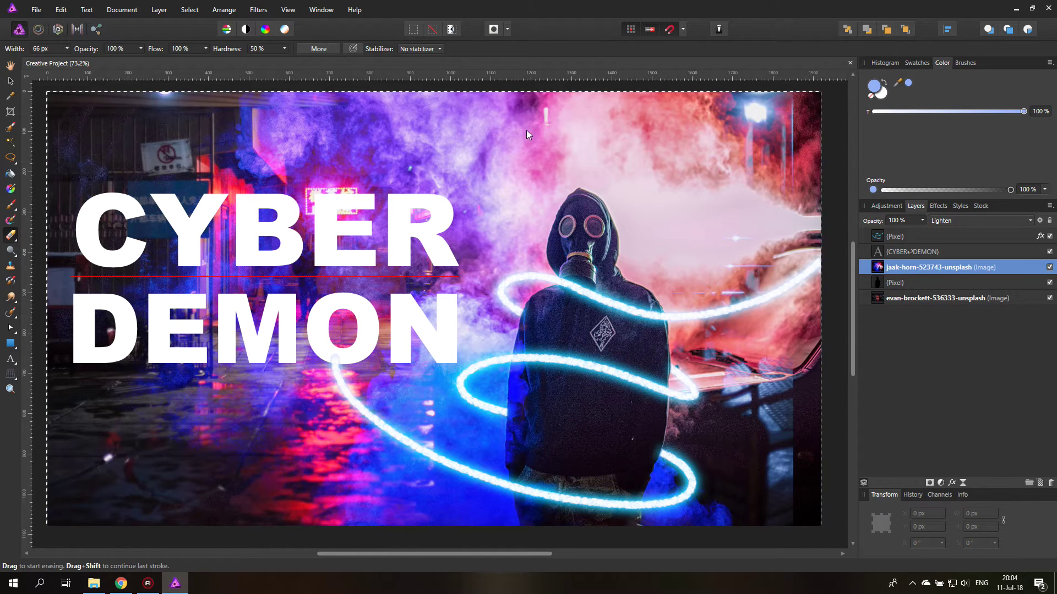
left_click(905, 300)
right_click(887, 299)
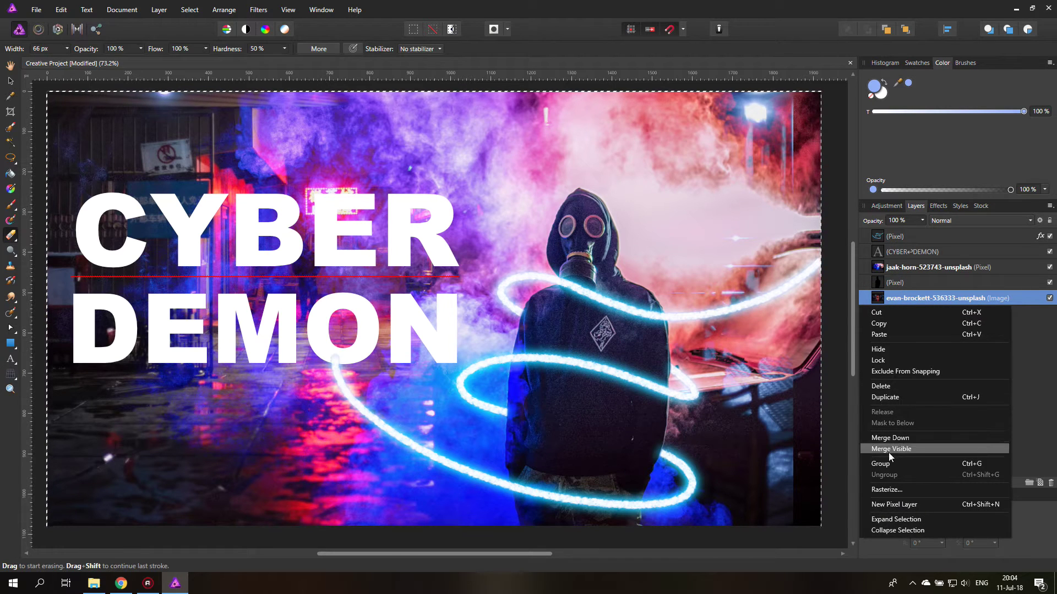
left_click(896, 489)
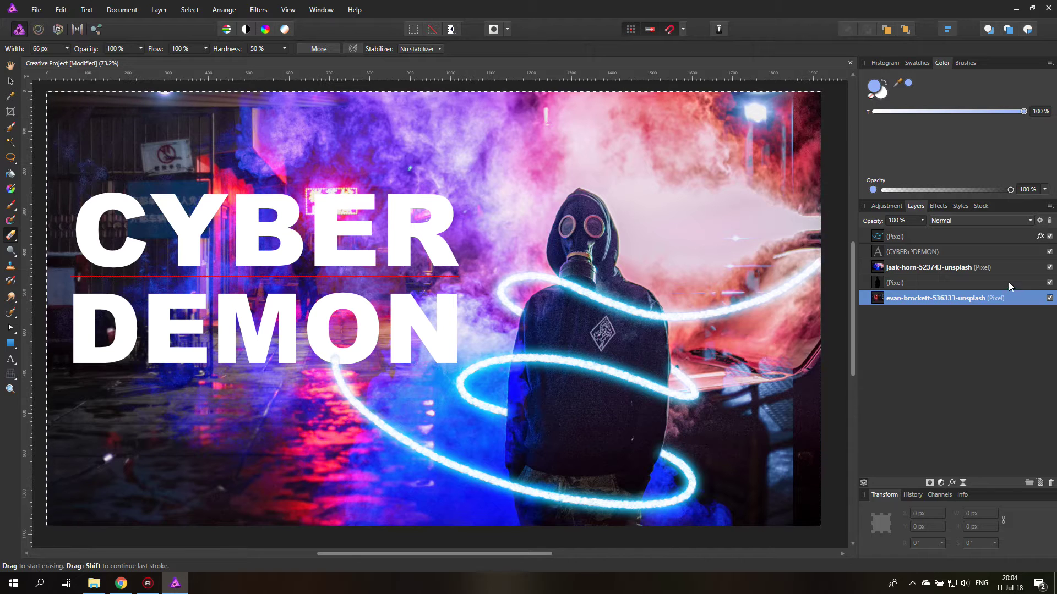
- Save and close the poster, then reopen Creative Project.afphoto from recent files
left_click(37, 10)
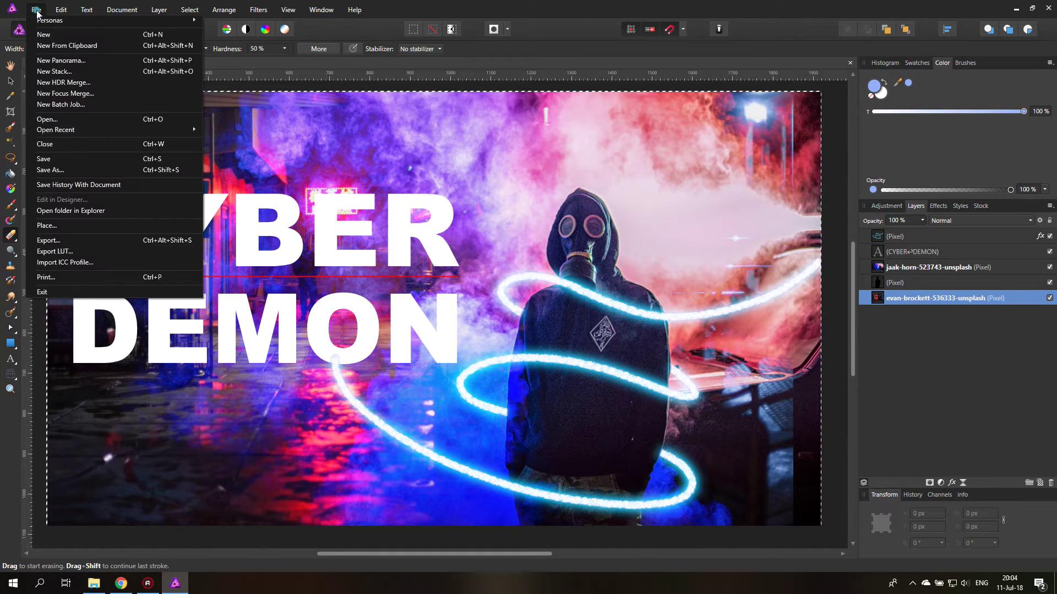
left_click(51, 158)
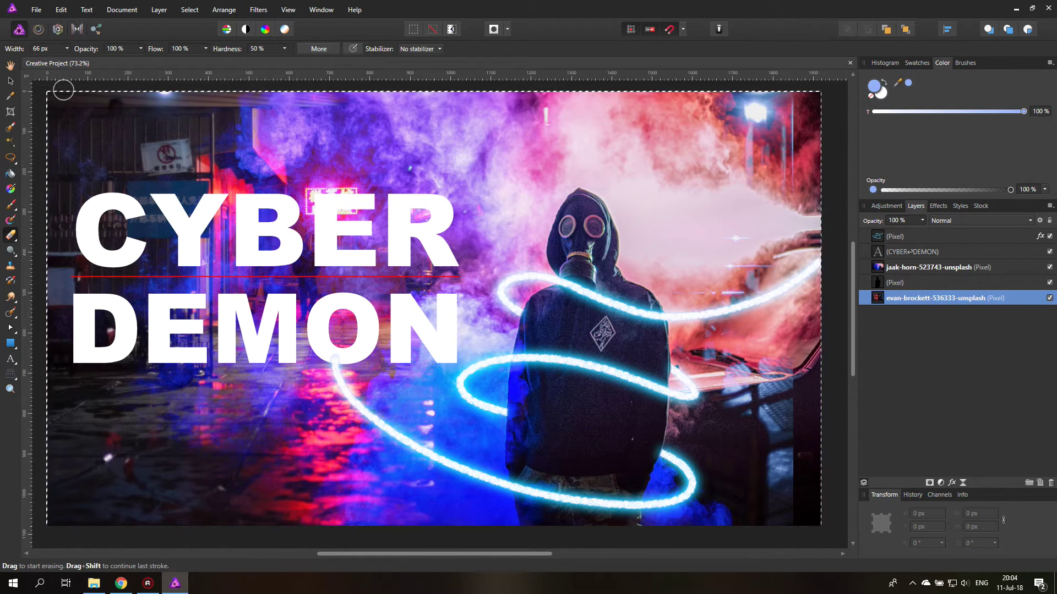
left_click(11, 81)
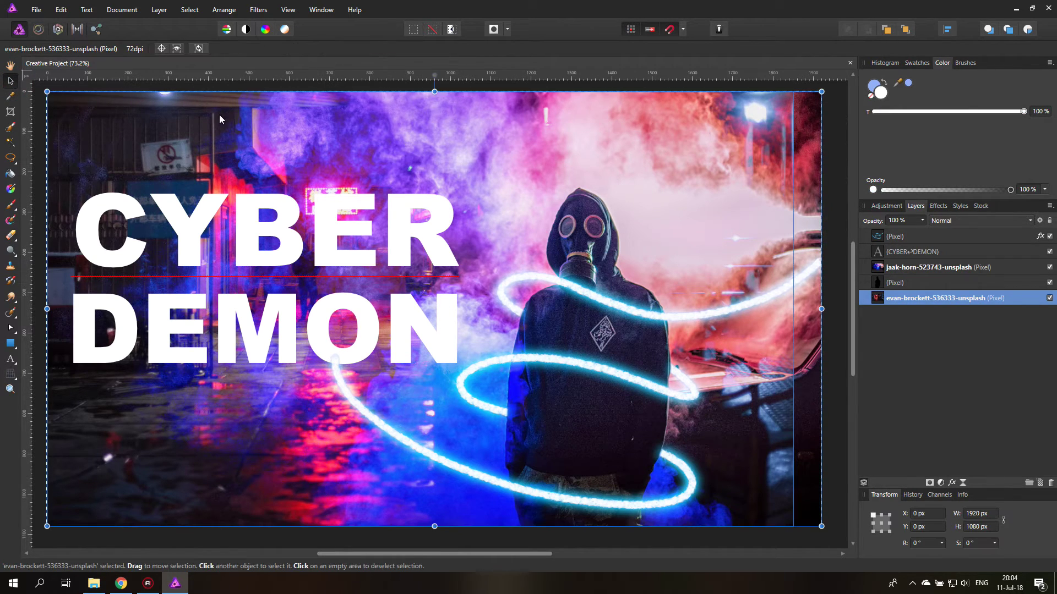
left_click(850, 62)
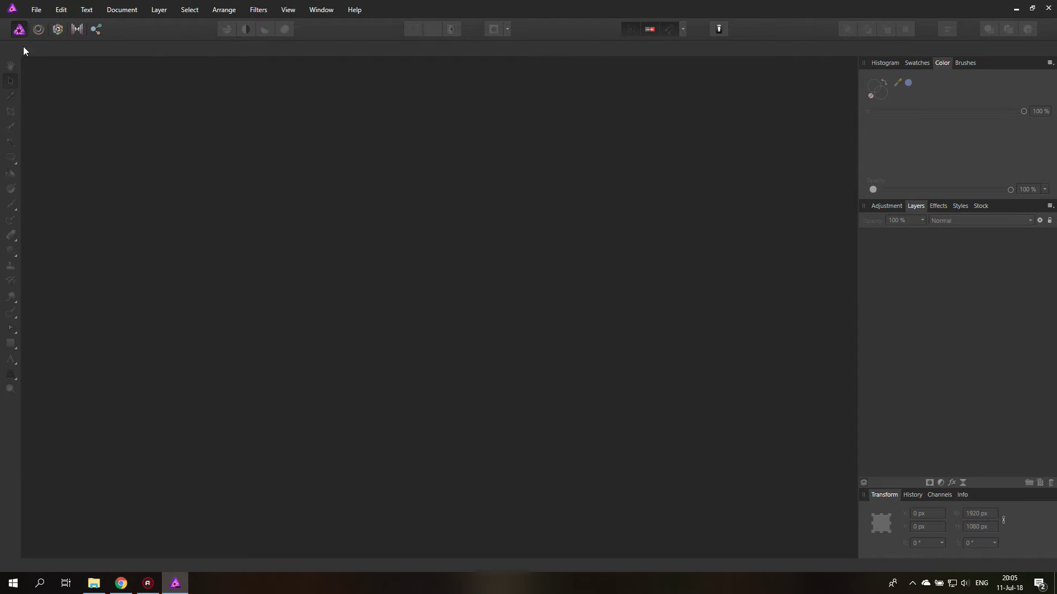
left_click(36, 10)
mouse_move(63, 130)
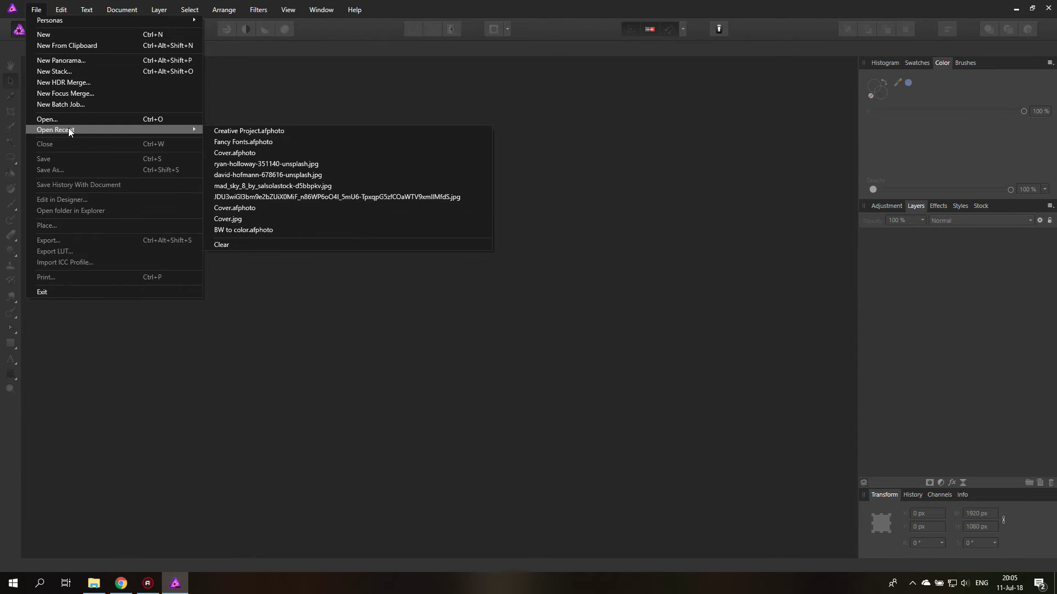
left_click(250, 132)
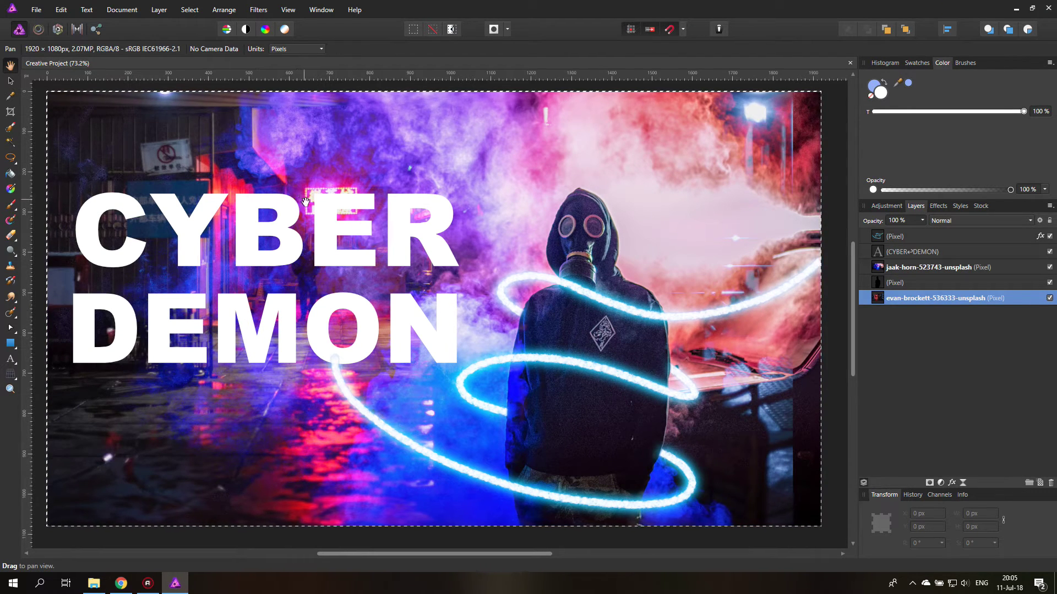
- Enable Outer Glow on the CYBER DEMON title, colour it magenta, and set radius about 35 px
left_click(936, 252)
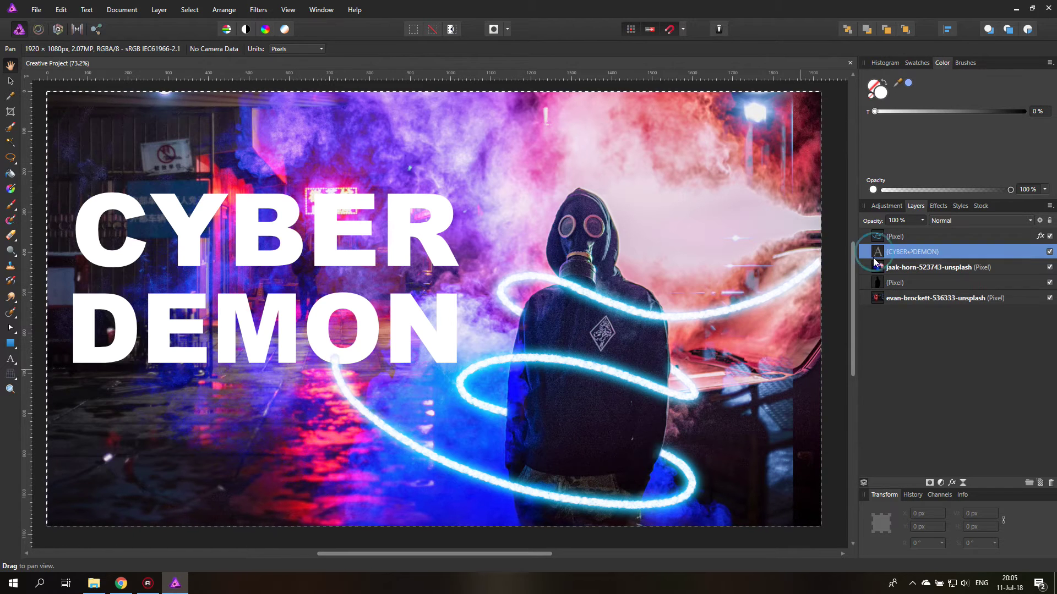
left_click(938, 206)
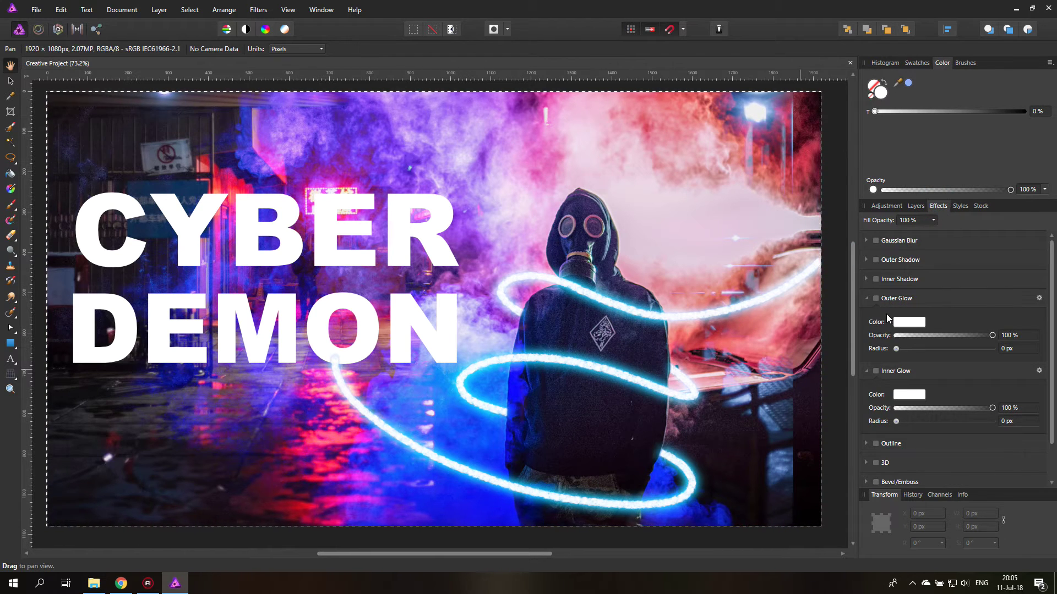
left_click(876, 299)
left_click_drag(896, 349, 942, 351)
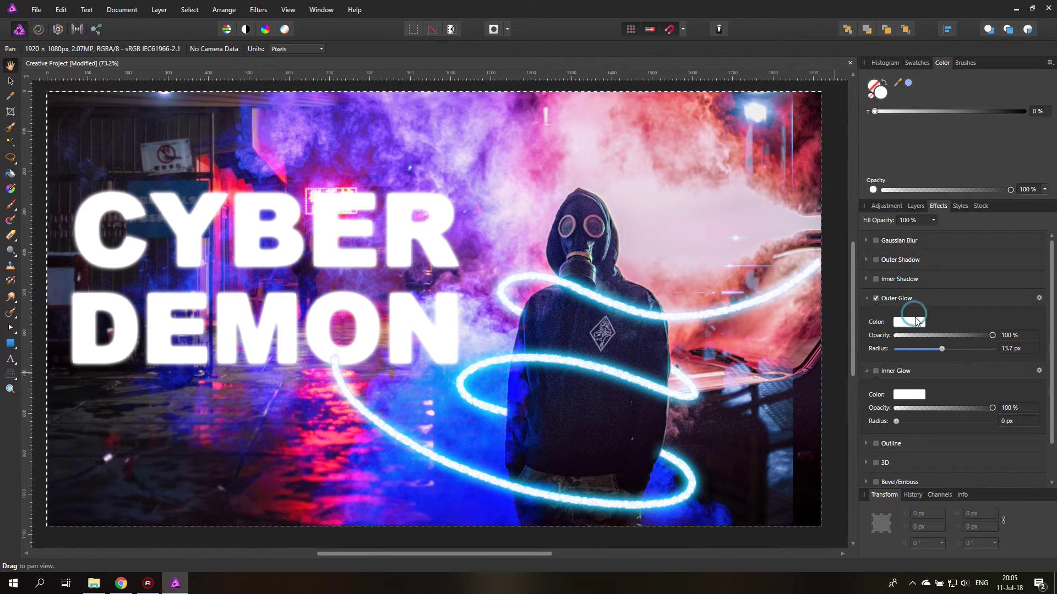
left_click(912, 323)
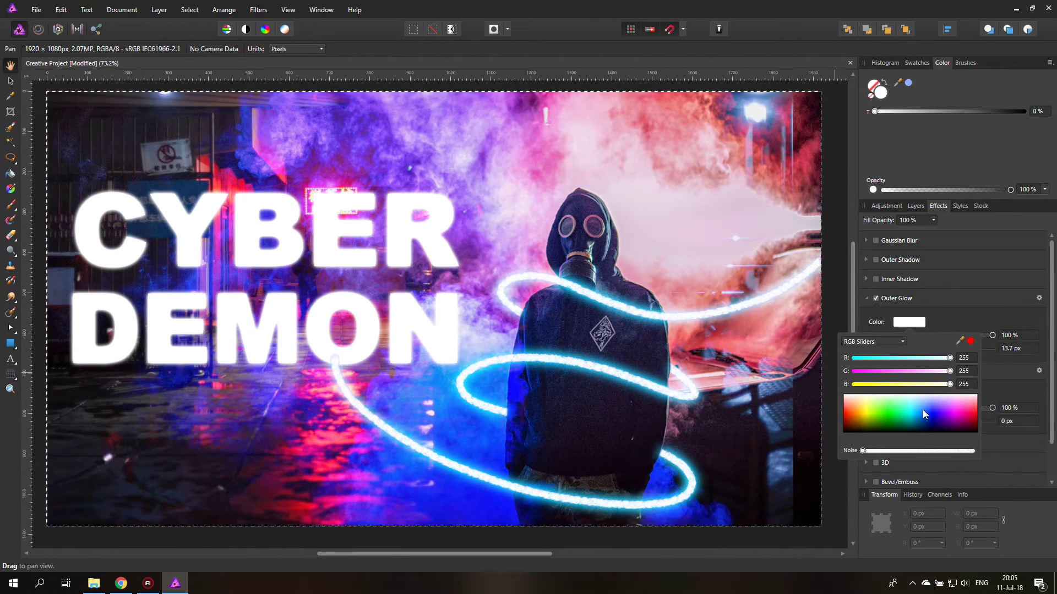
left_click_drag(922, 409, 954, 408)
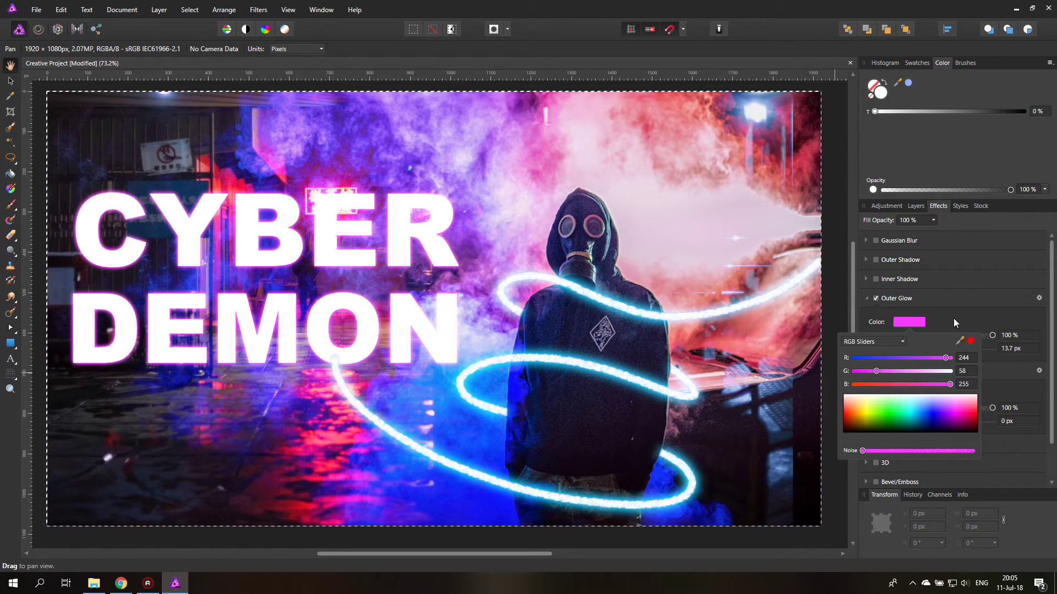
left_click_drag(942, 352, 964, 352)
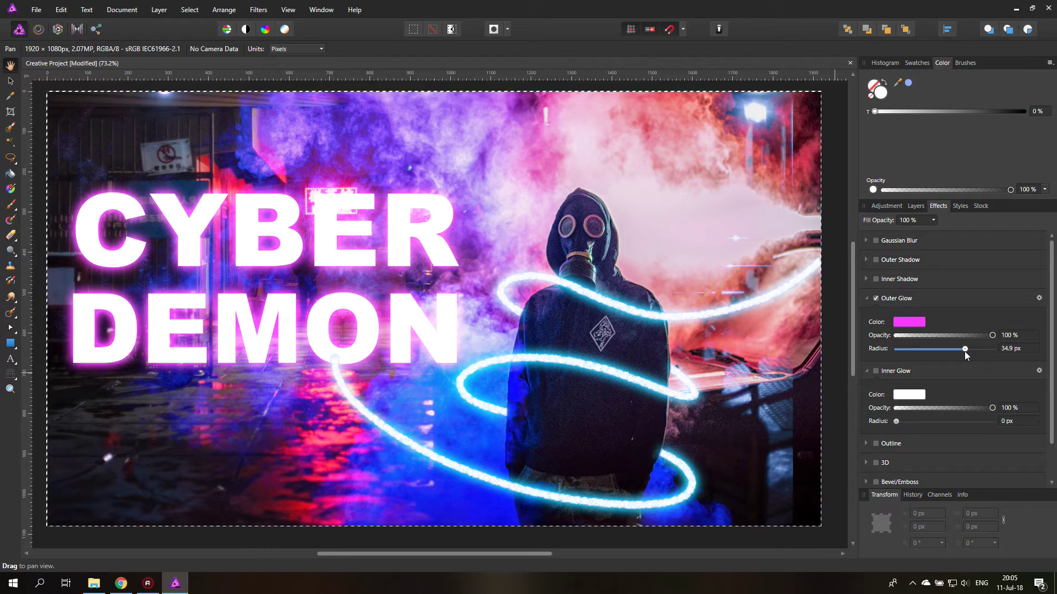
left_click(916, 207)
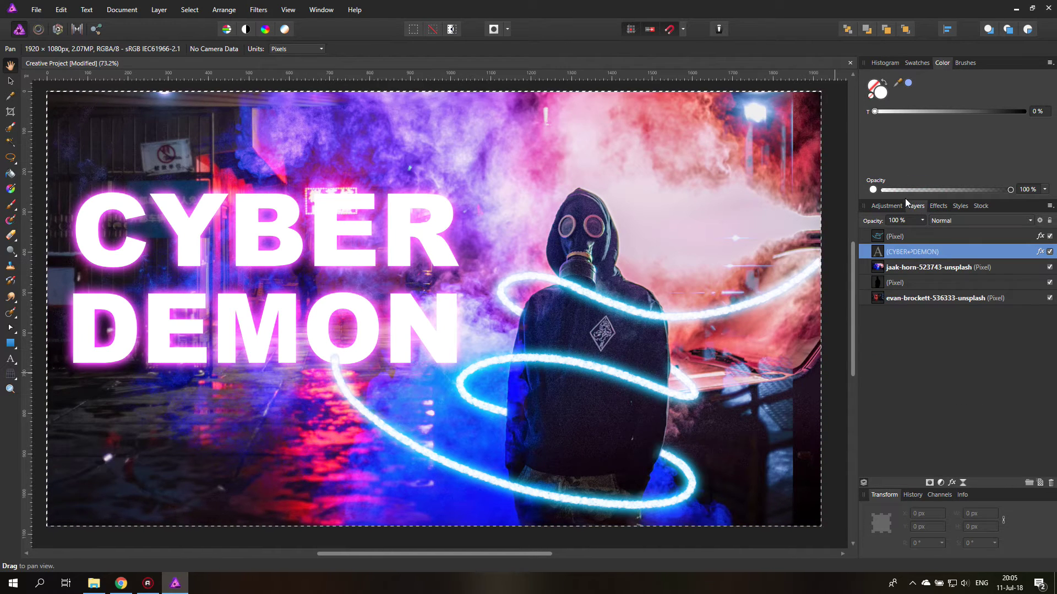
- Duplicate the CYBER DEMON title, offset the copy slightly, and blend it as Darker Color
right_click(881, 254)
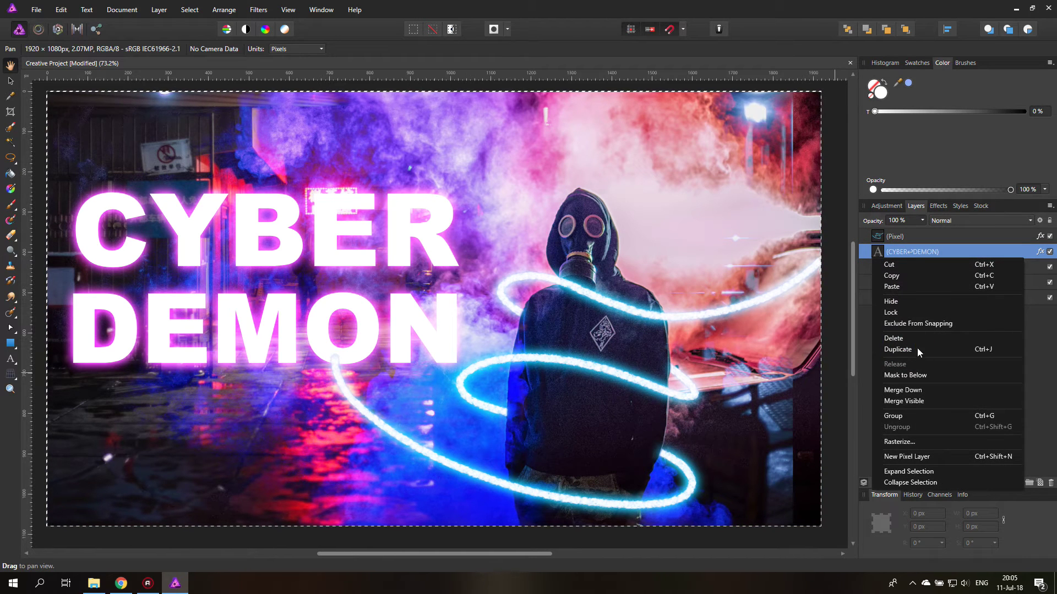
left_click(897, 350)
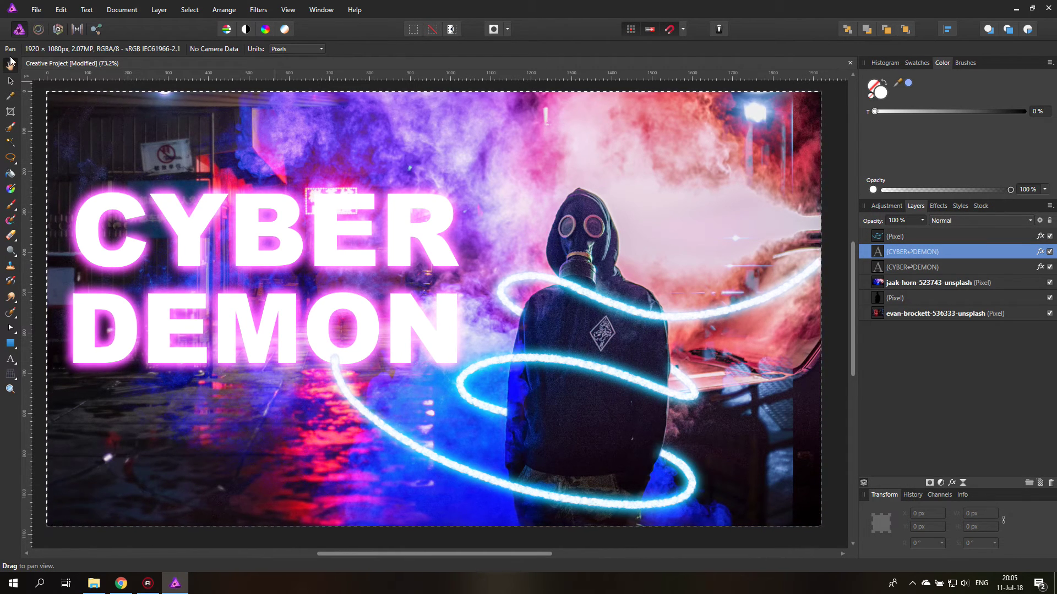
left_click(11, 82)
left_click_drag(276, 251, 291, 246)
left_click(963, 222)
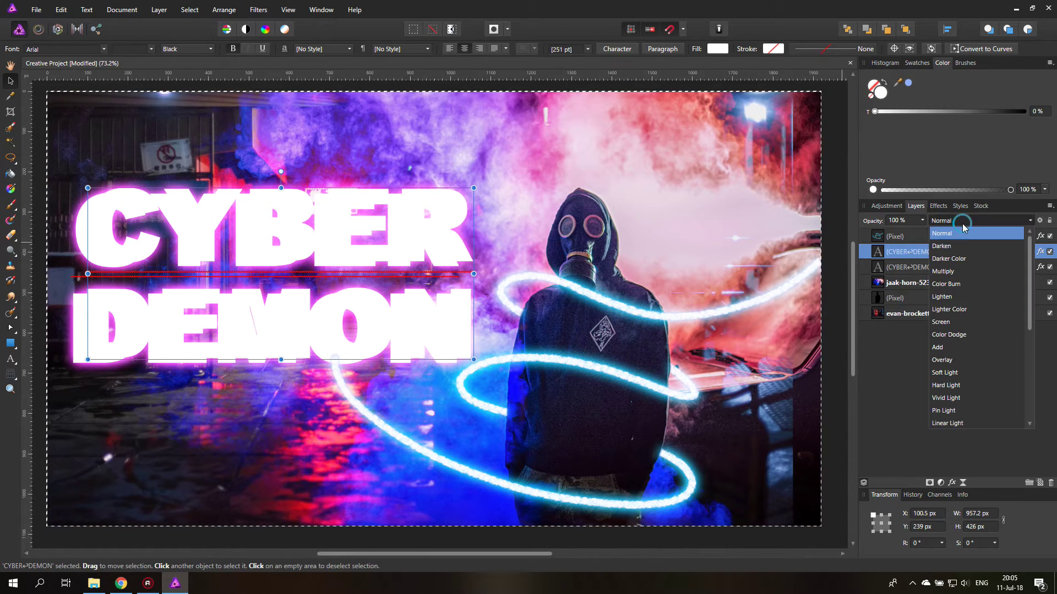
left_click(953, 259)
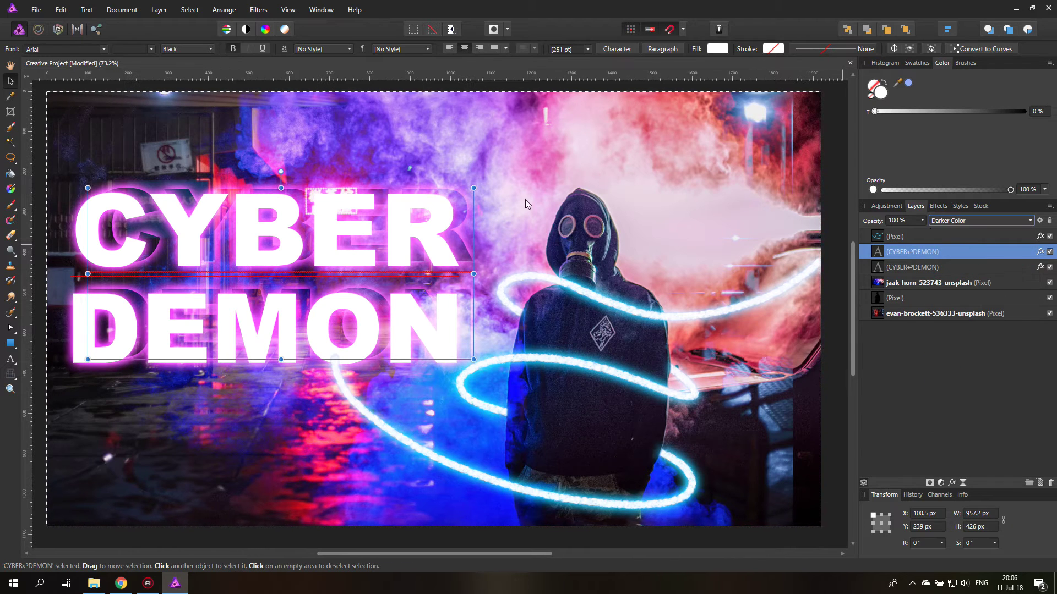
left_click_drag(465, 215, 458, 213)
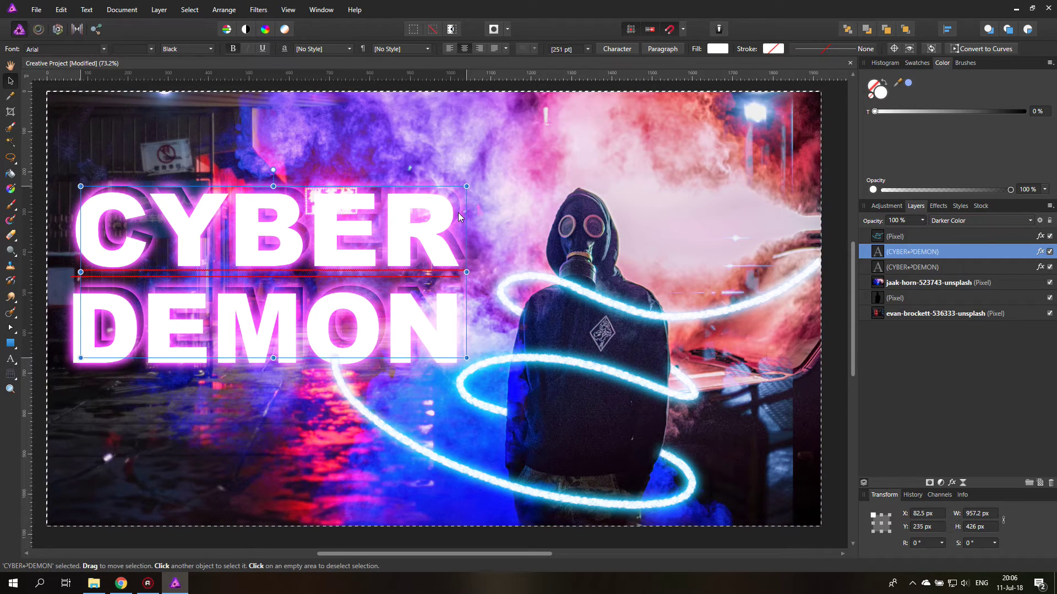
left_click_drag(458, 214, 464, 218)
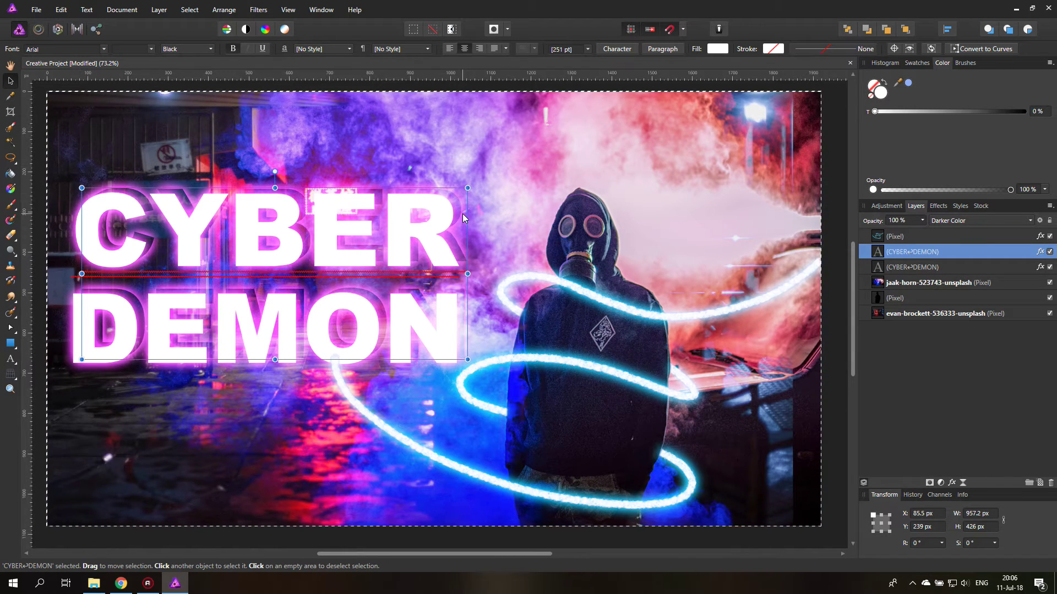
- Recolour the copy's outer glow to cyan (0, 181, 219)
left_click(939, 207)
left_click(910, 324)
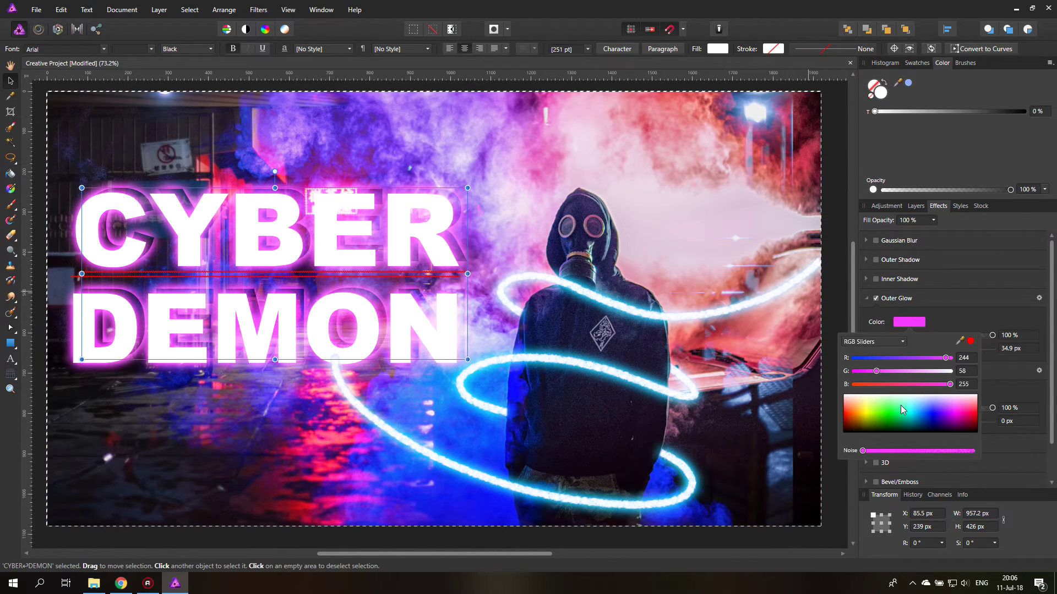
left_click(914, 409)
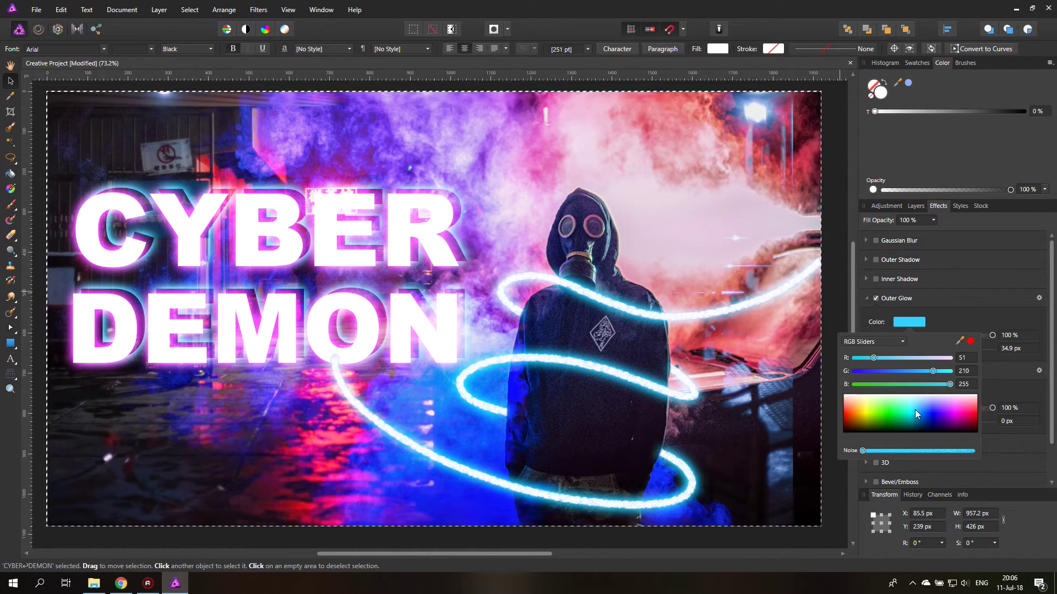
left_click(915, 416)
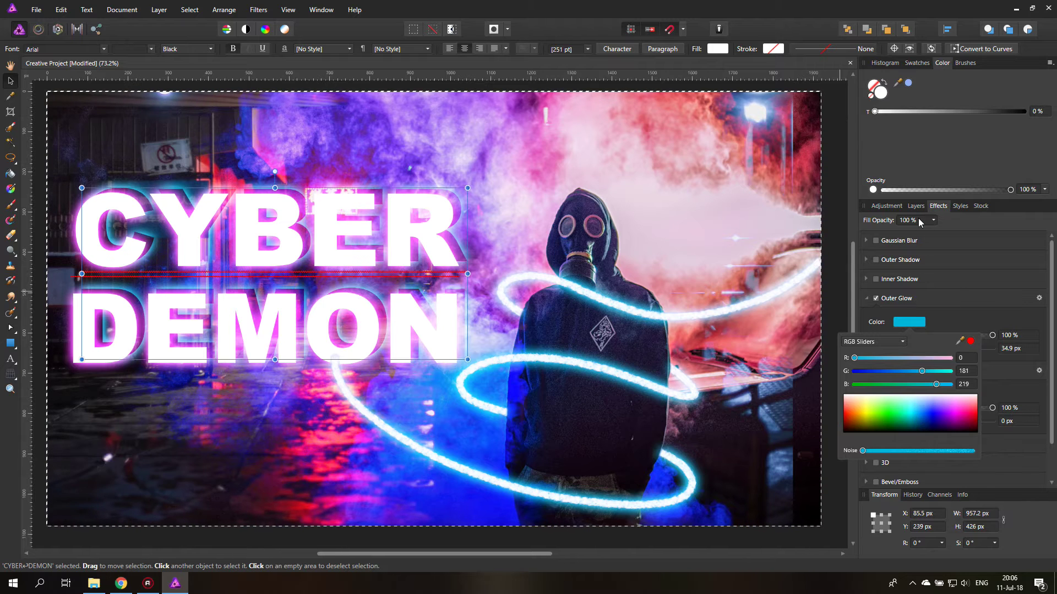
left_click(939, 207)
left_click(916, 206)
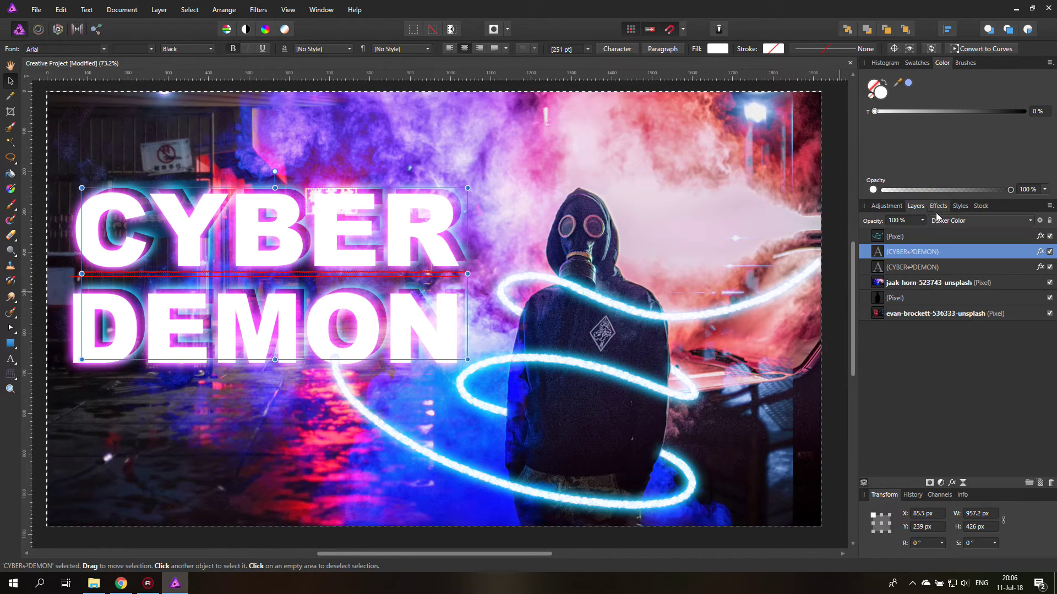
right_click(879, 253)
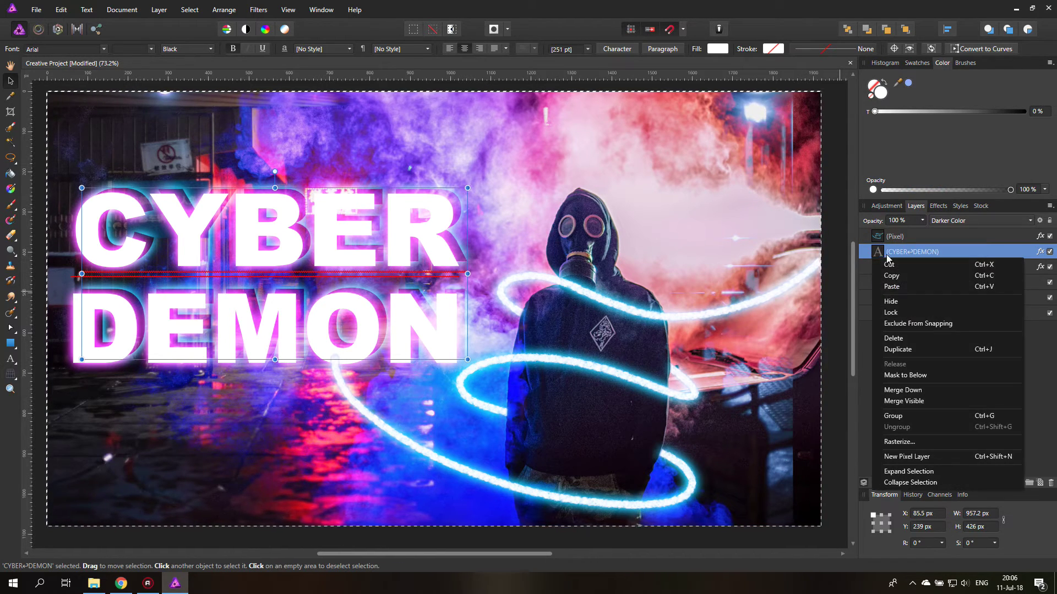
left_click(890, 350)
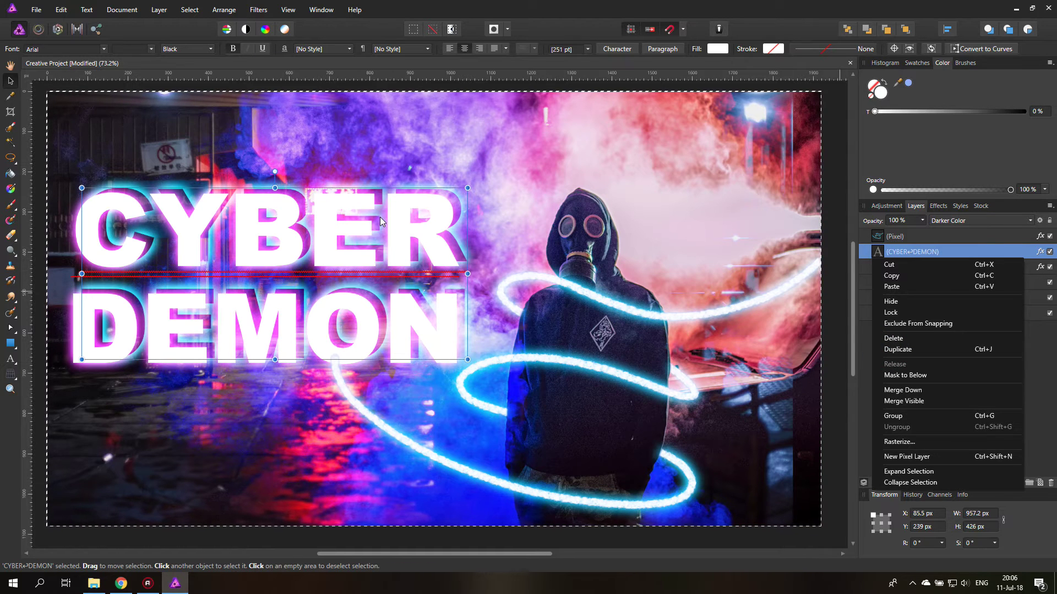
left_click(380, 217)
key("shift+Left")
key("shift+Left")
key("shift+Down")
key("shift+Down")
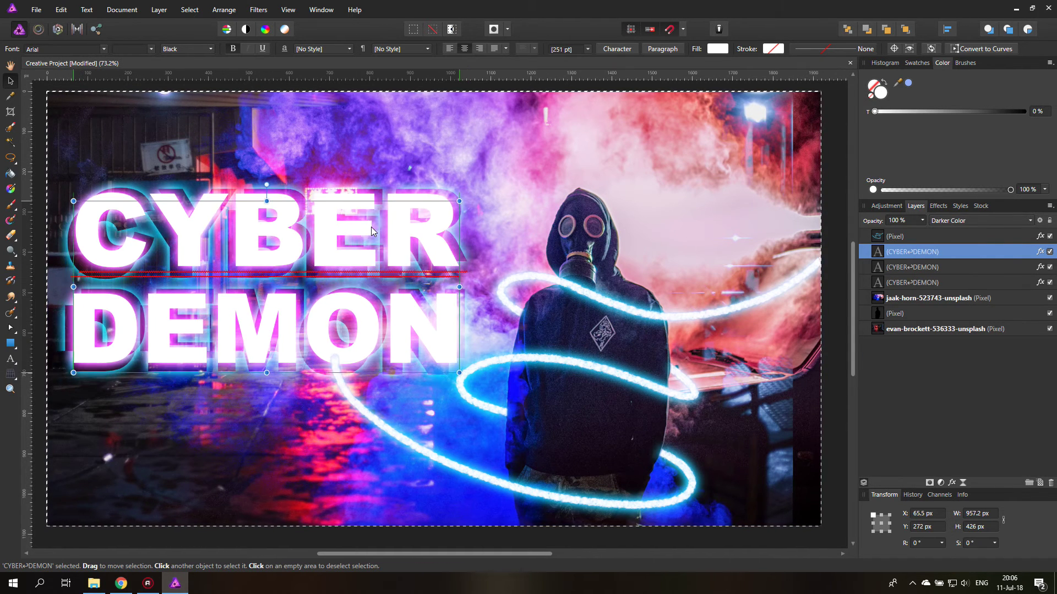
key("Up")
key("Up")
key("shift+Left")
key("Left")
key("shift+Up")
key("Up")
key("Up")
key("Up")
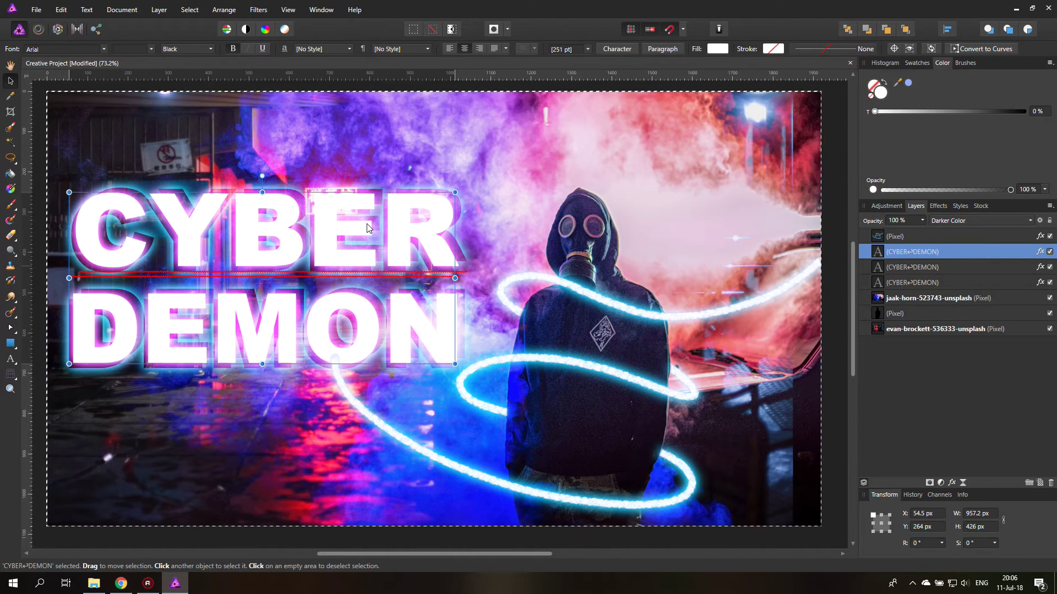
key("shift+Right")
key("Right")
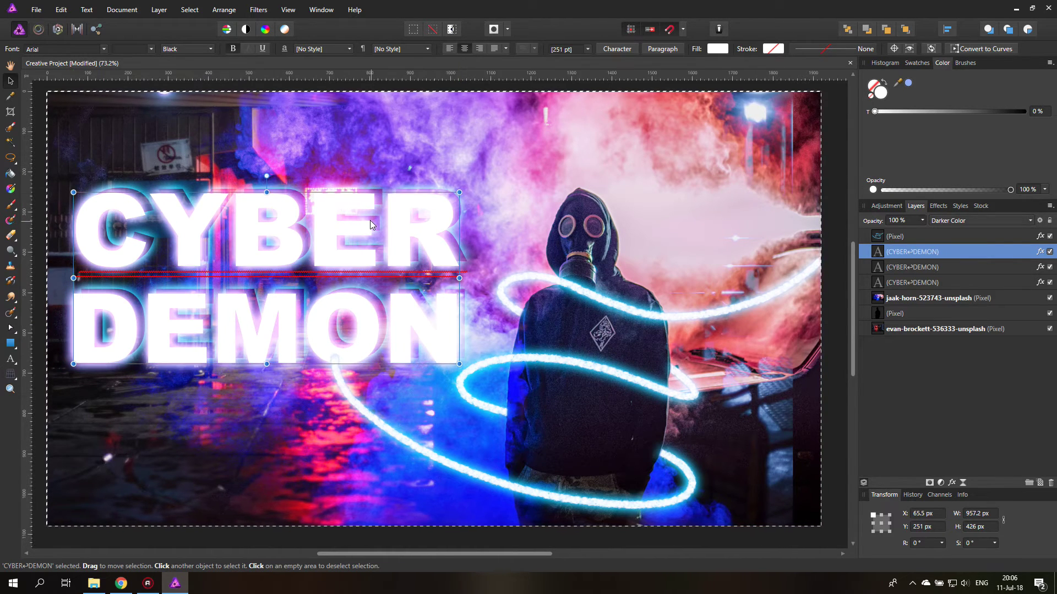
key("Down")
key("Down")
key("Down")
key("Down")
key("Down")
key("Down")
key("Down")
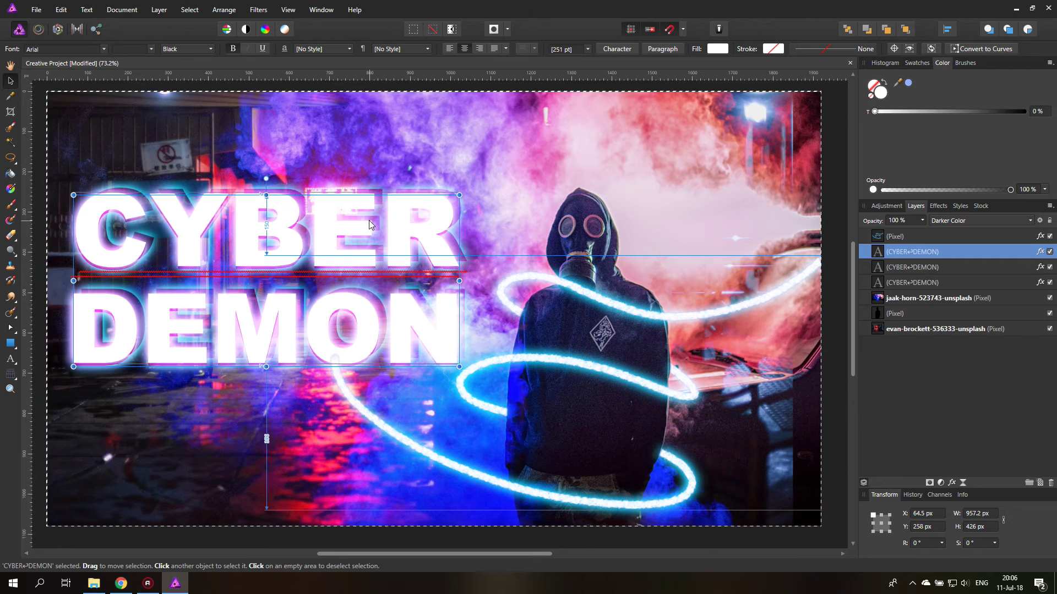
key("Left")
key("Left")
key("Left")
key("Left")
key("Left")
key("Left")
key("Left")
key("Up")
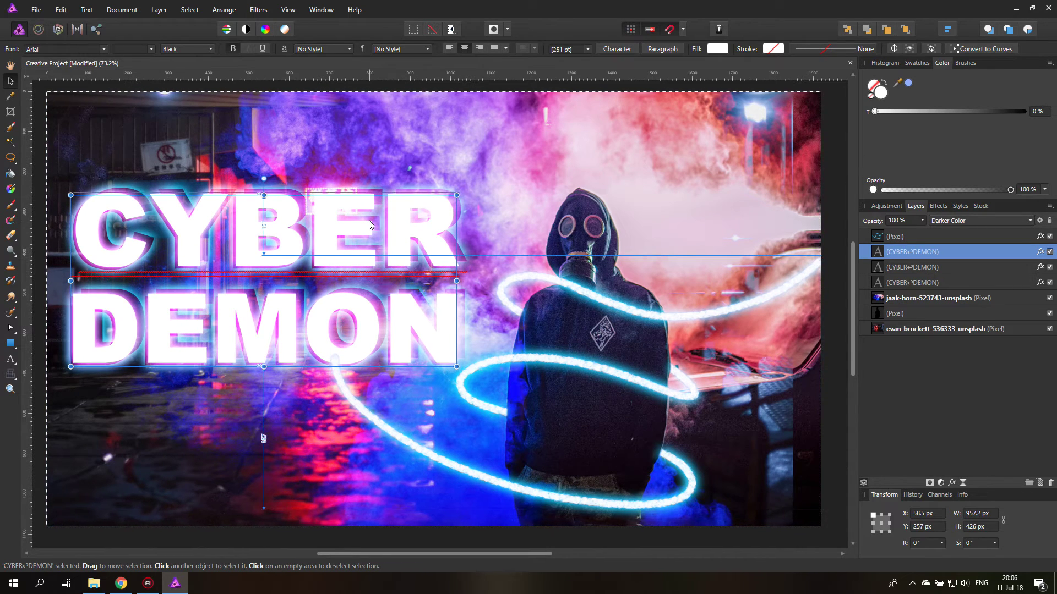
left_click(939, 206)
left_click(916, 322)
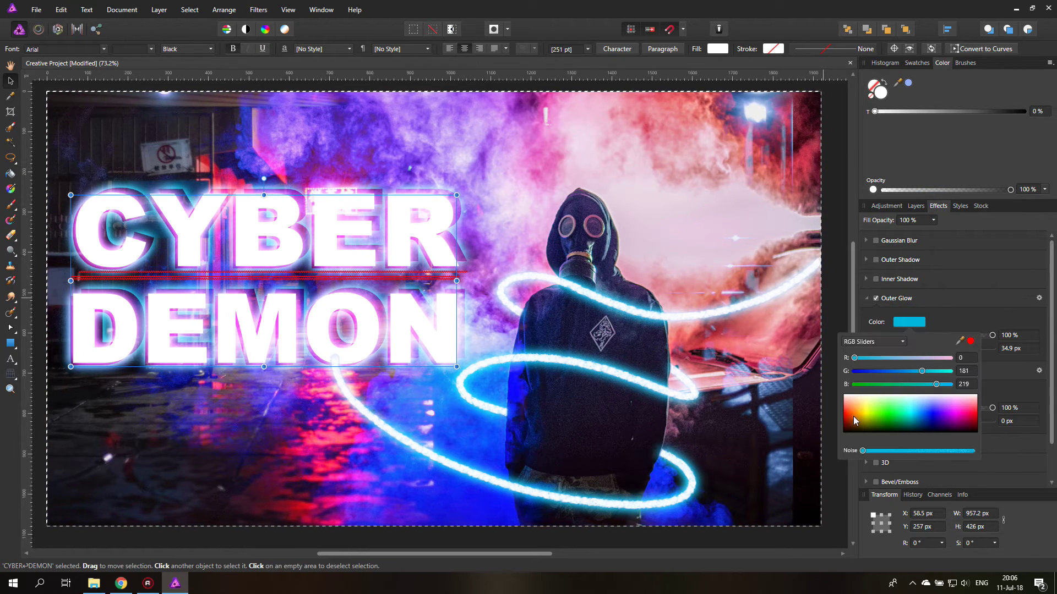
left_click_drag(855, 414, 925, 421)
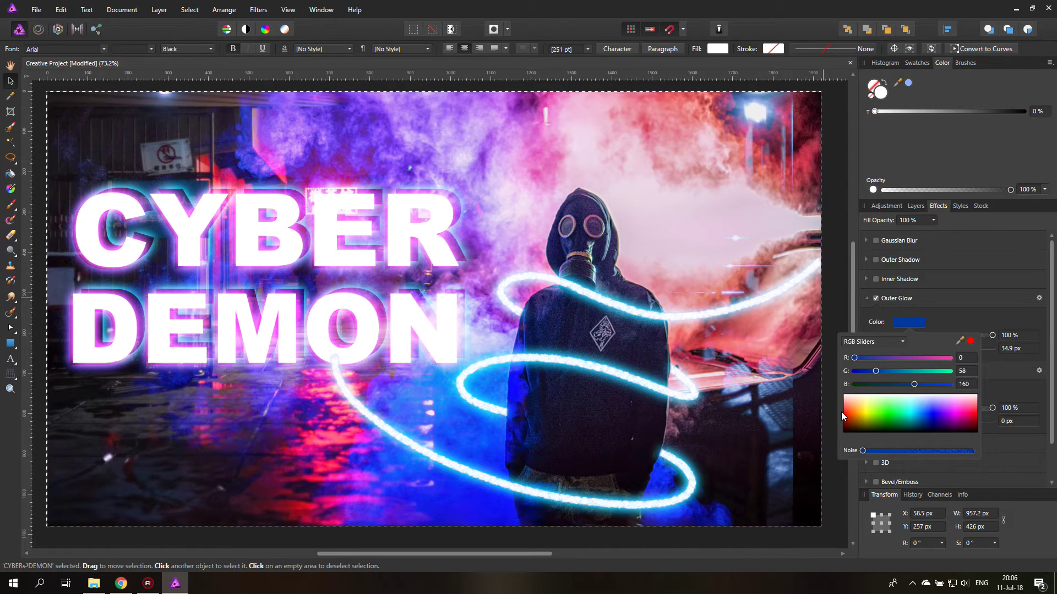
mouse_move(841, 411)
left_mouse_down()
mouse_move(851, 410)
mouse_move(839, 414)
left_mouse_up()
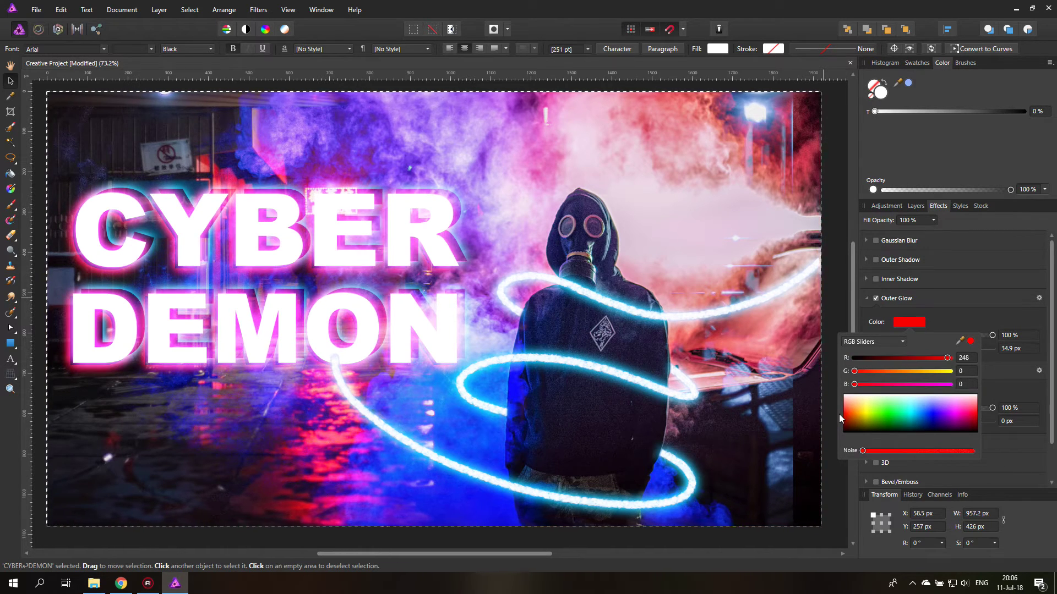
left_click_drag(839, 414, 902, 416)
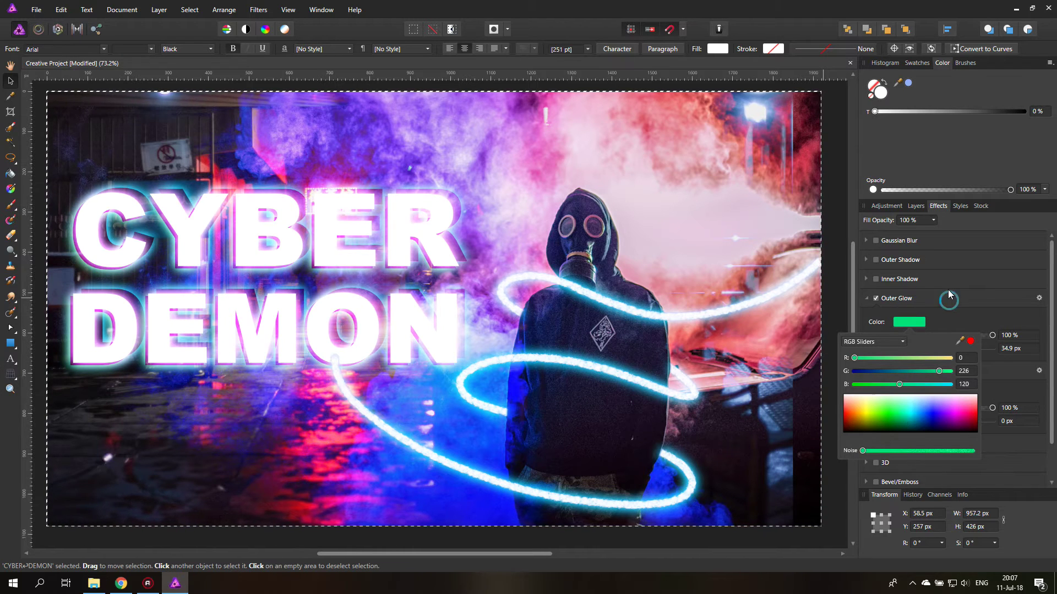
left_click(915, 205)
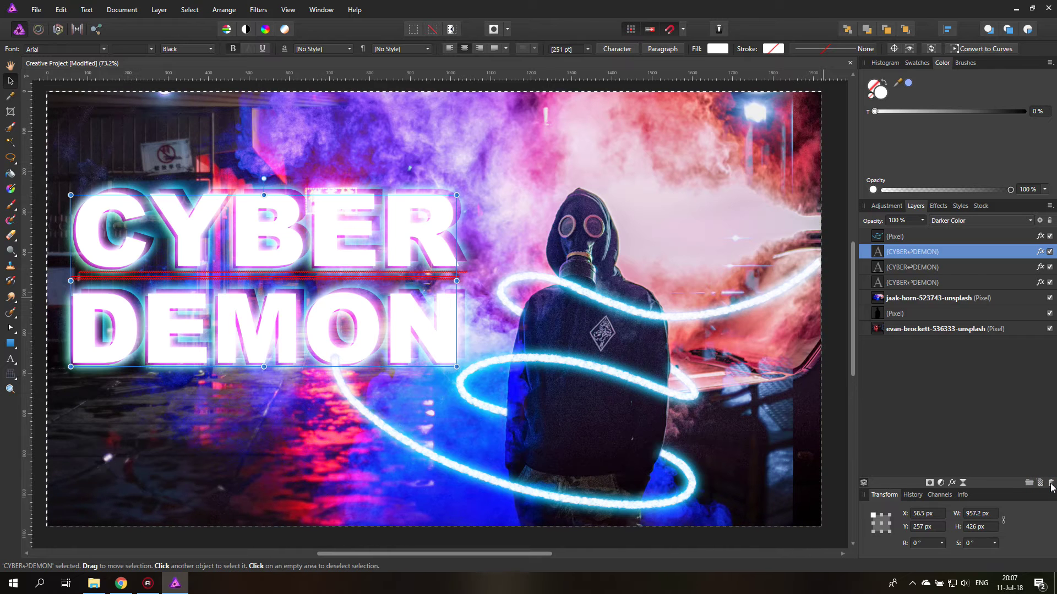
left_click(1051, 484)
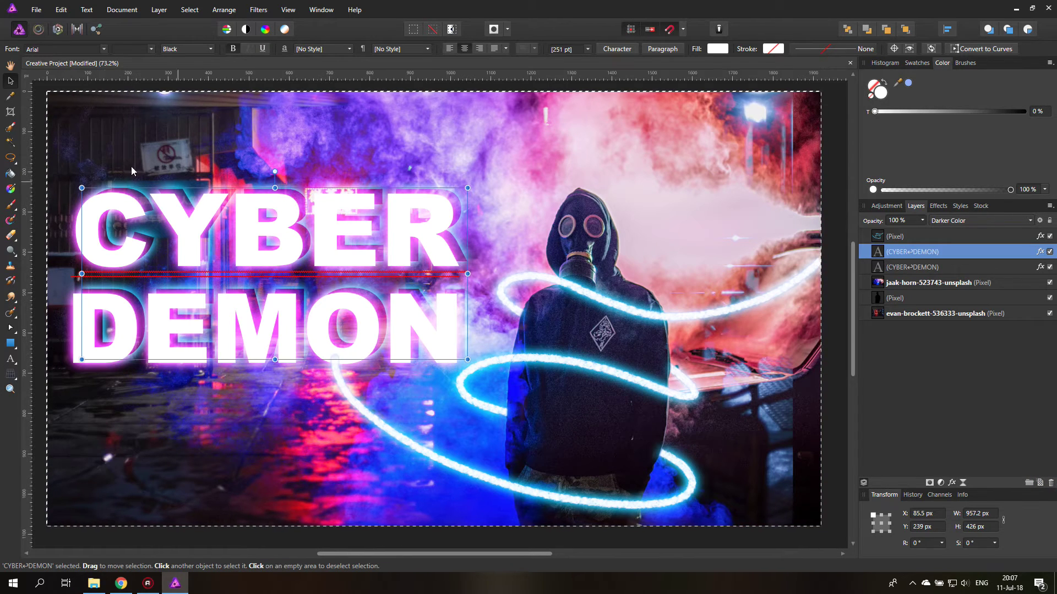
left_click(43, 135)
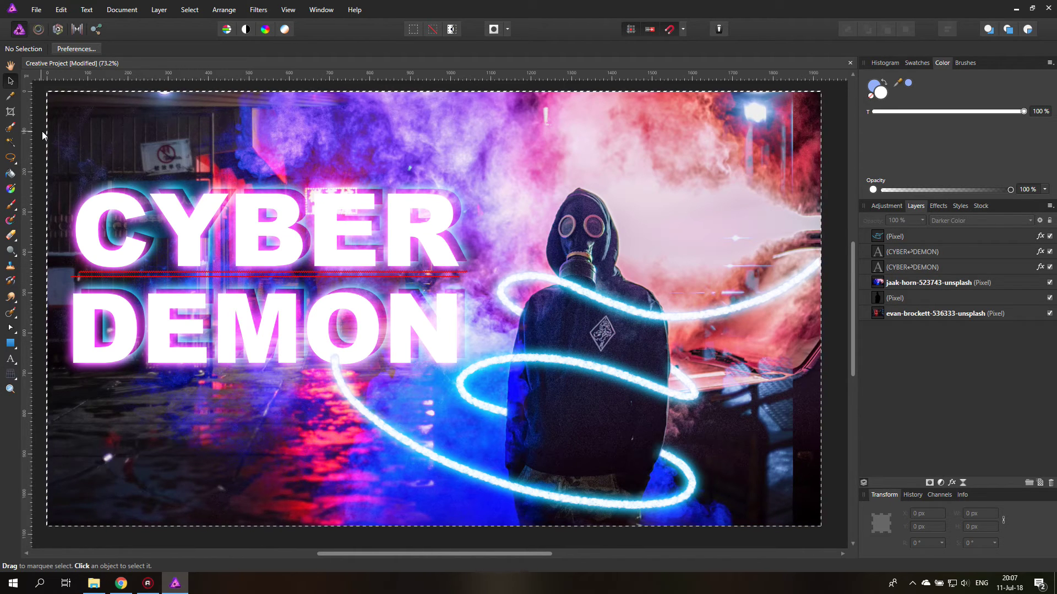
- Clear the selection and draw a thin white rectangle with no stroke above the title
key("ctrl+d")
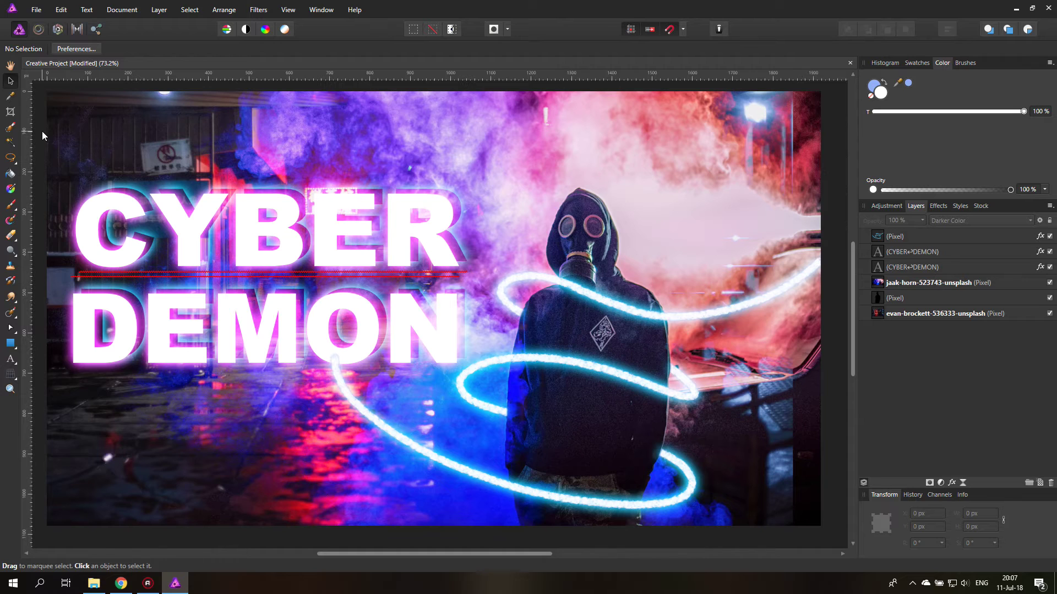
left_click(12, 344)
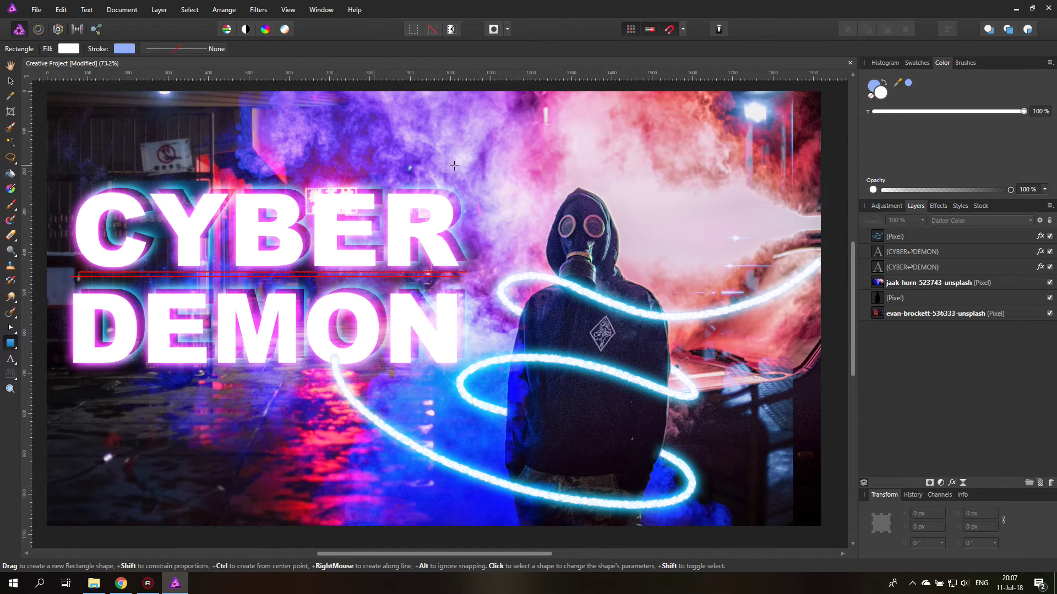
left_click(124, 49)
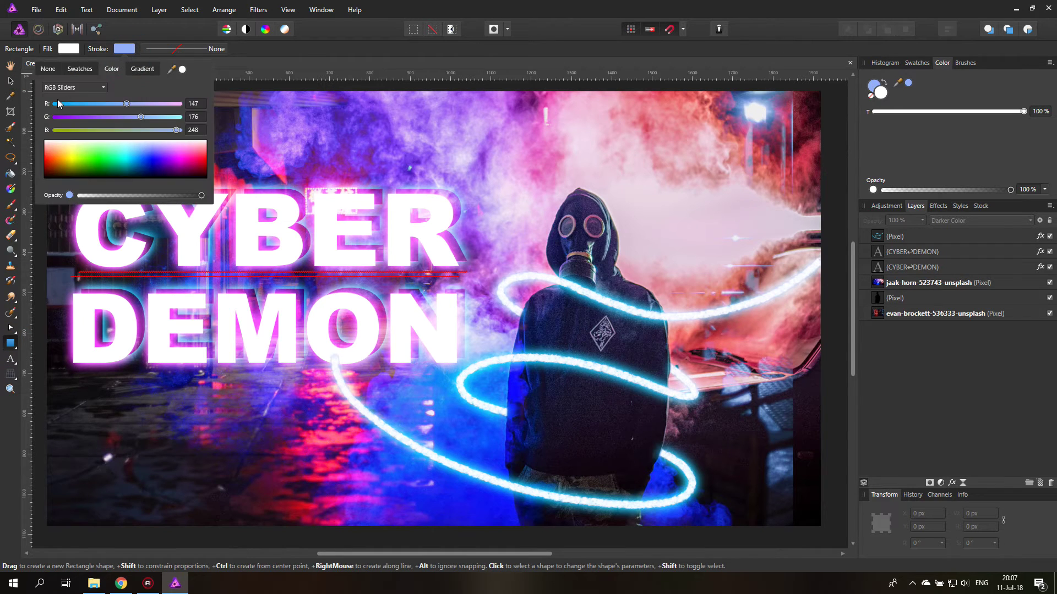
left_click(46, 70)
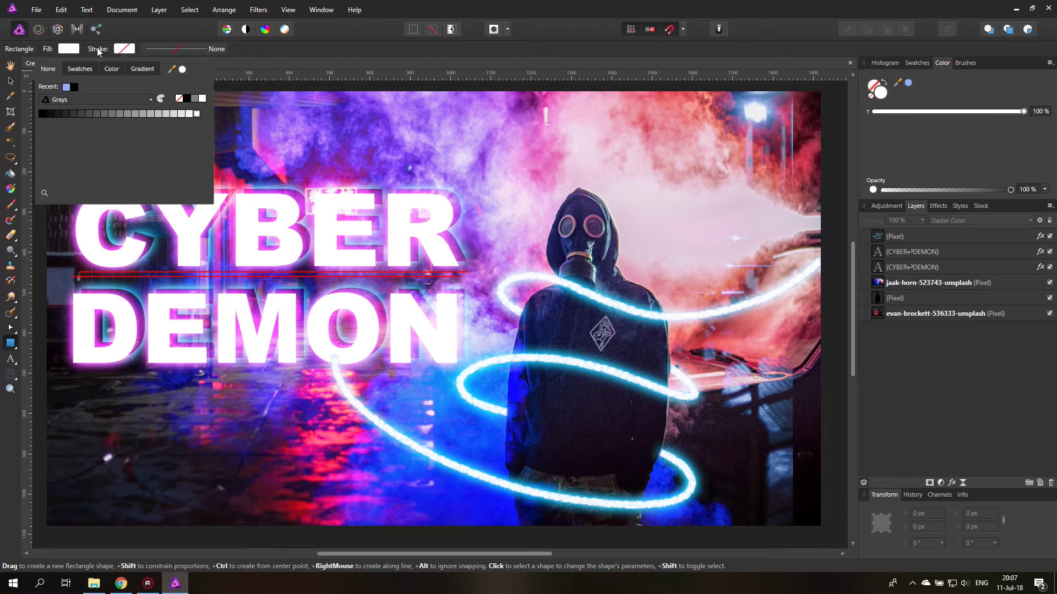
left_click_drag(331, 141, 506, 146)
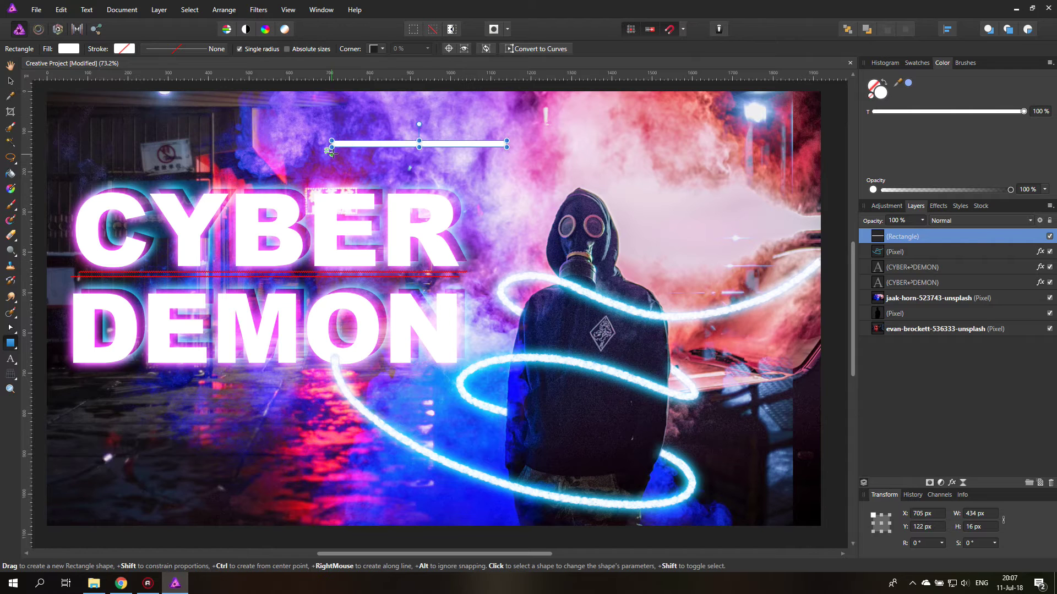
- Disable snapping in the Snapping Manager
left_click(282, 10)
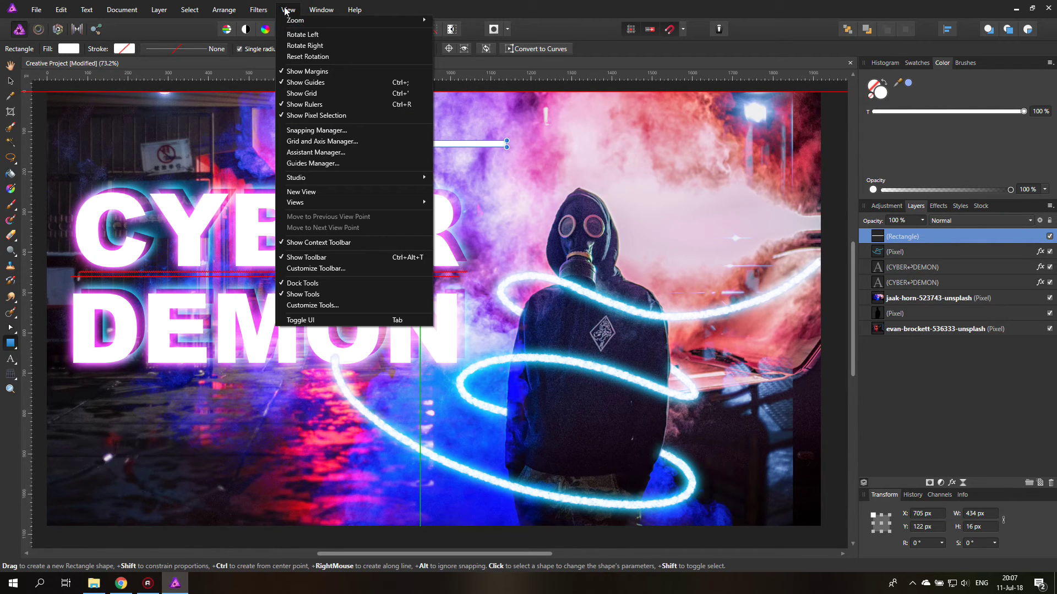
left_click(302, 130)
left_click(457, 118)
left_click(608, 92)
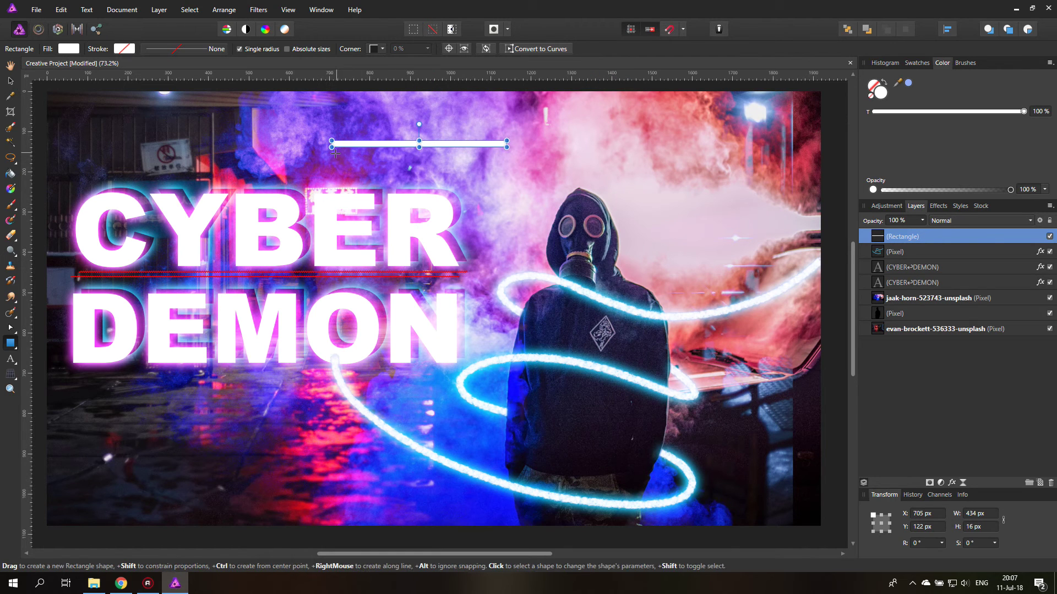
- Add two more thin white bars beneath the first, zooming in on the area above the title
left_click_drag(333, 156, 438, 161)
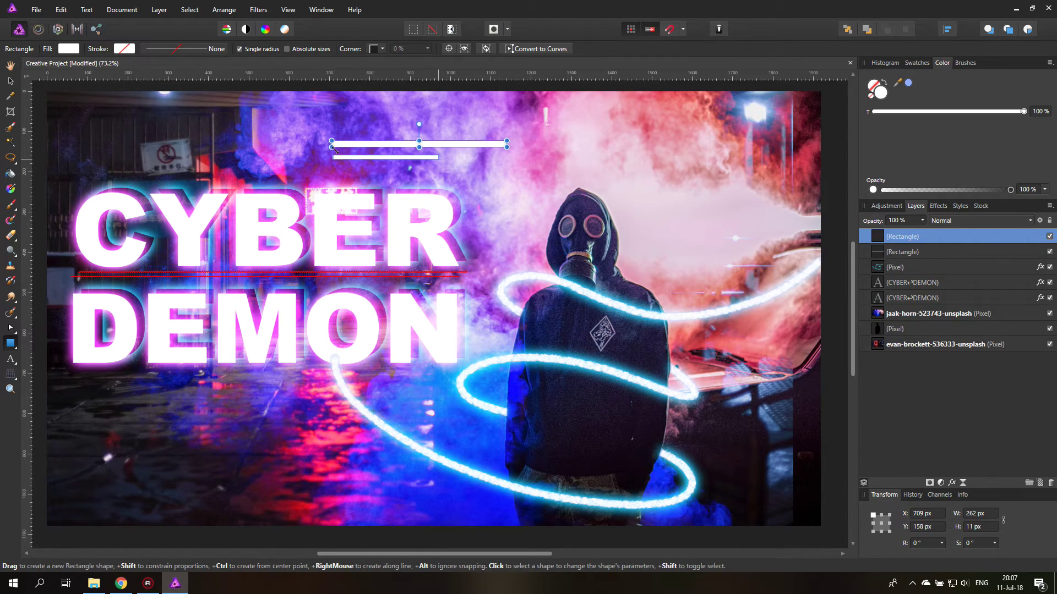
left_click(11, 389)
left_click(367, 149)
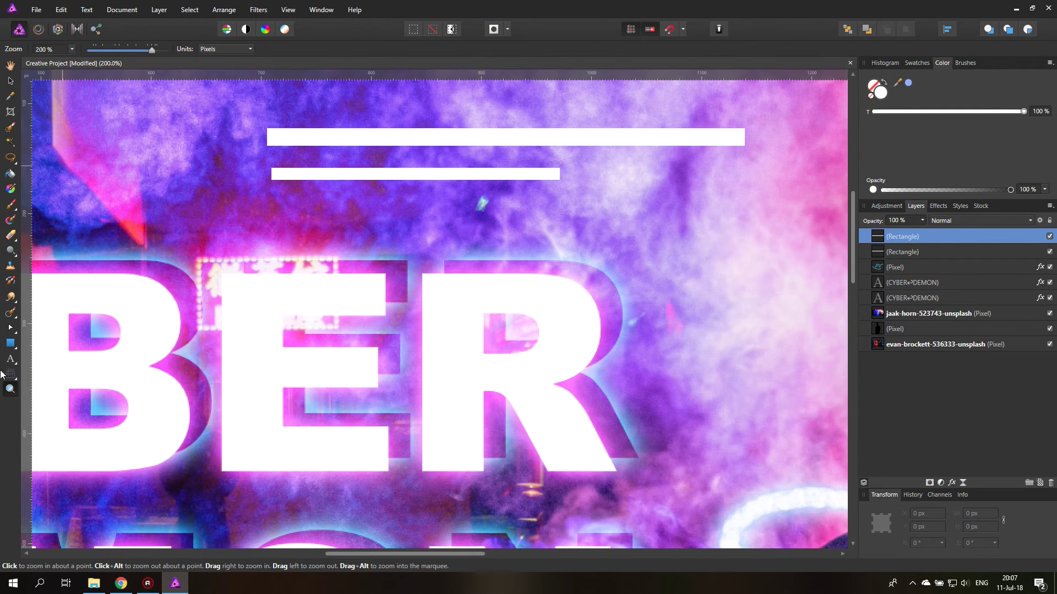
left_click(11, 343)
left_click_drag(269, 153, 390, 164)
- Scatter small white blocks and extra bars around the cluster to form a glitch pattern
left_click_drag(427, 111, 442, 120)
left_click_drag(550, 189, 562, 196)
left_click_drag(443, 183, 462, 195)
left_click_drag(275, 190, 629, 223)
left_click_drag(585, 162, 642, 168)
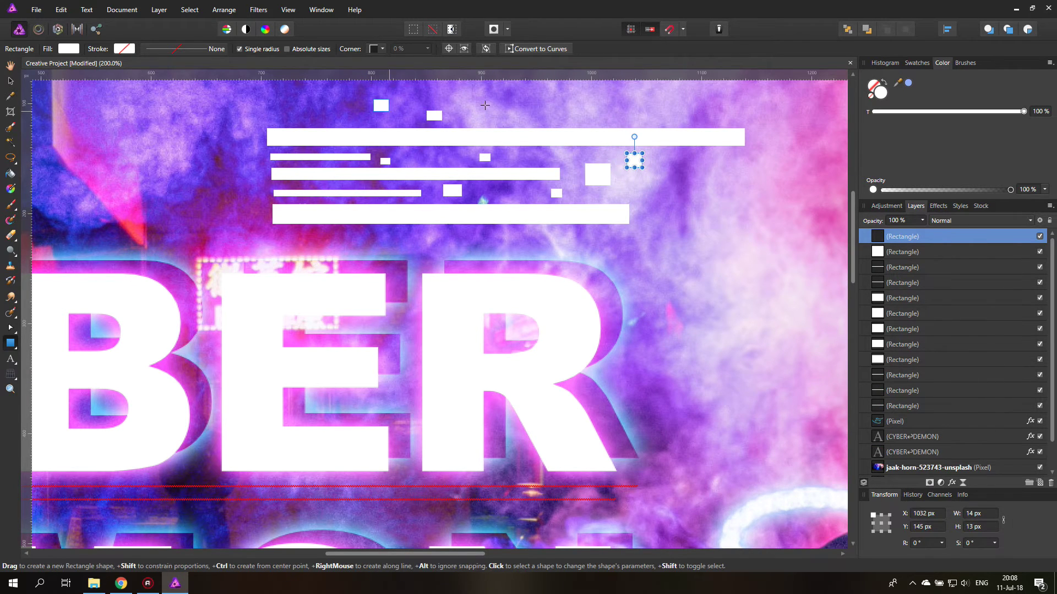
left_click_drag(373, 99, 389, 111)
left_click_drag(508, 84, 637, 110)
left_click_drag(472, 100, 492, 114)
left_click_drag(646, 106, 663, 119)
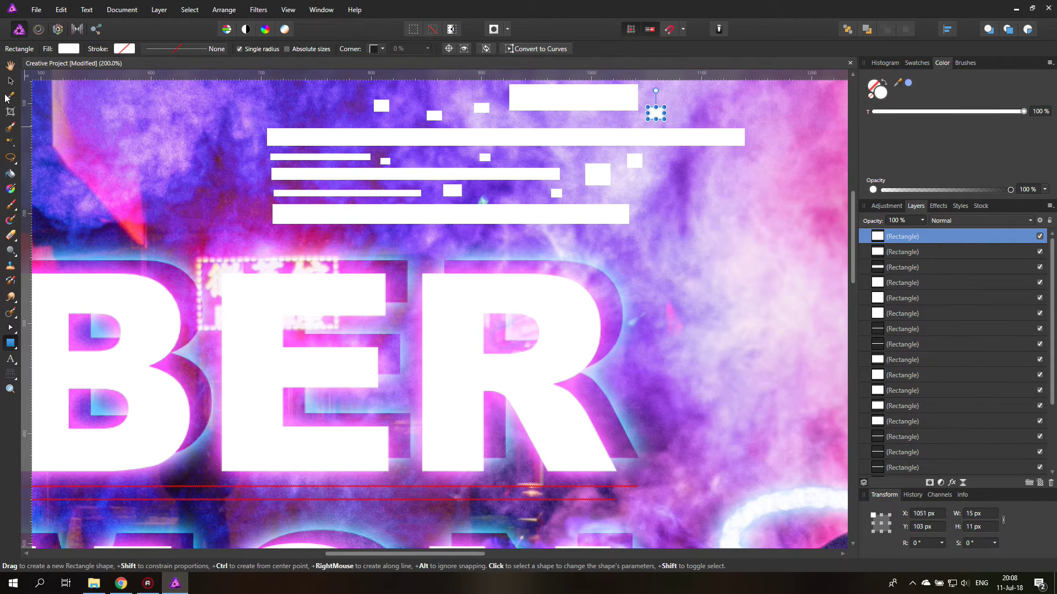
- Select all sixteen Rectangle layers and group them with Ctrl+G
key("v")
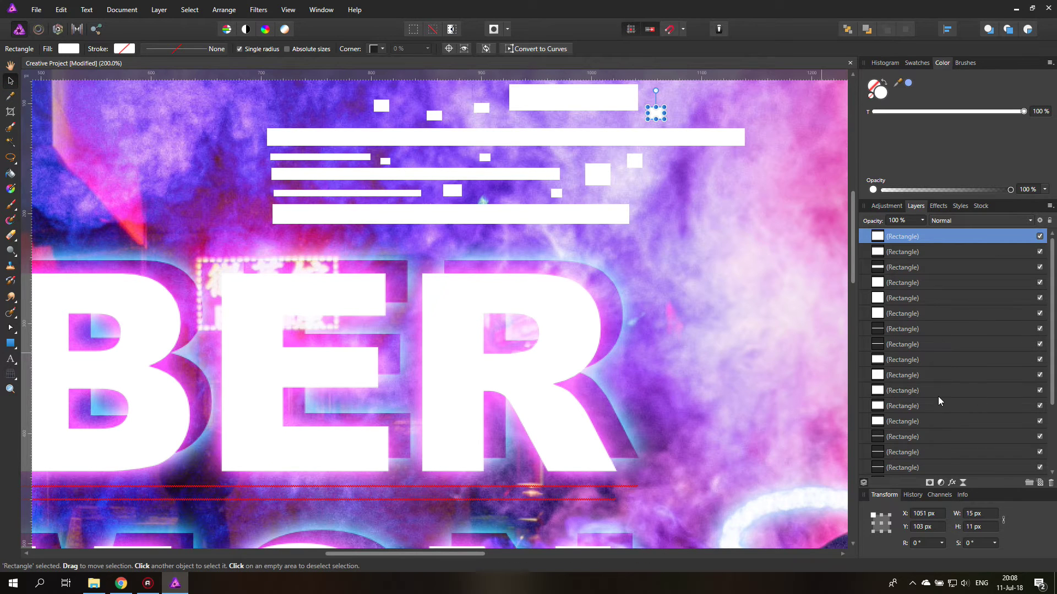
scroll(936, 394, "down", 5)
left_click(927, 375, "shift")
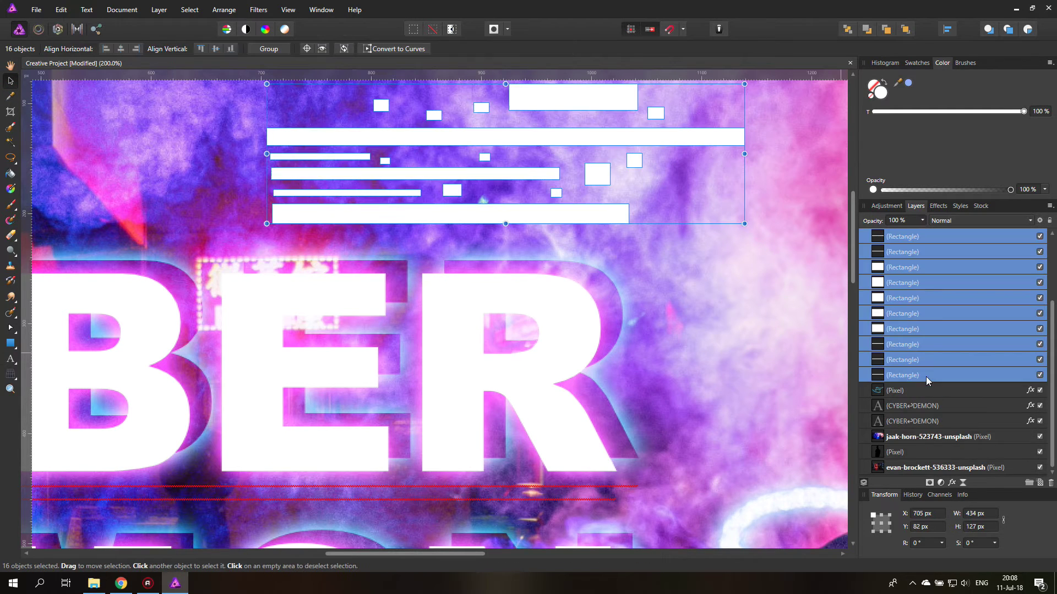
scroll(963, 351, "up", 3)
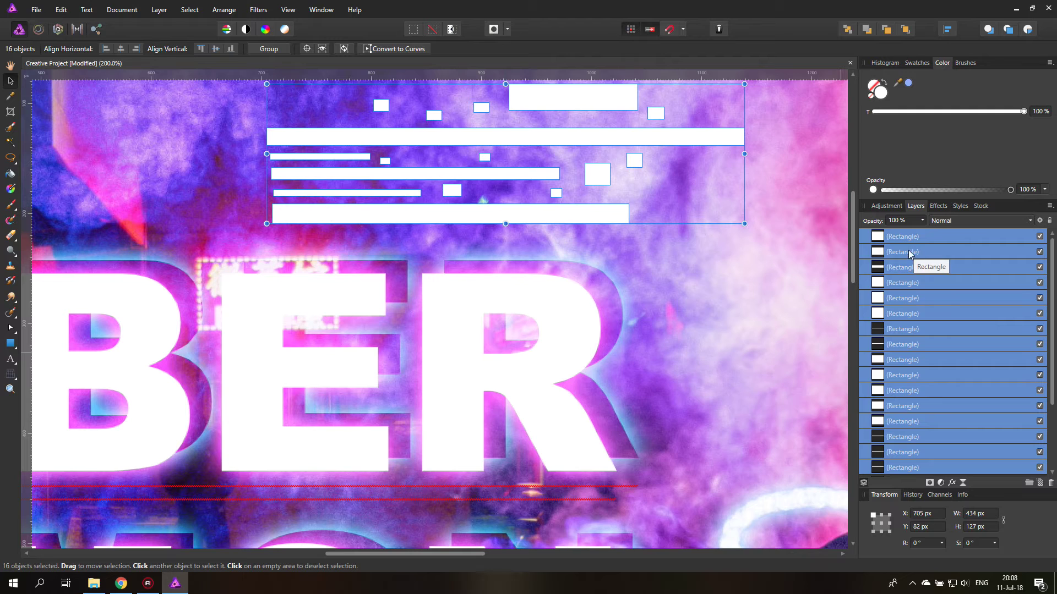
scroll(939, 408, "down", 3)
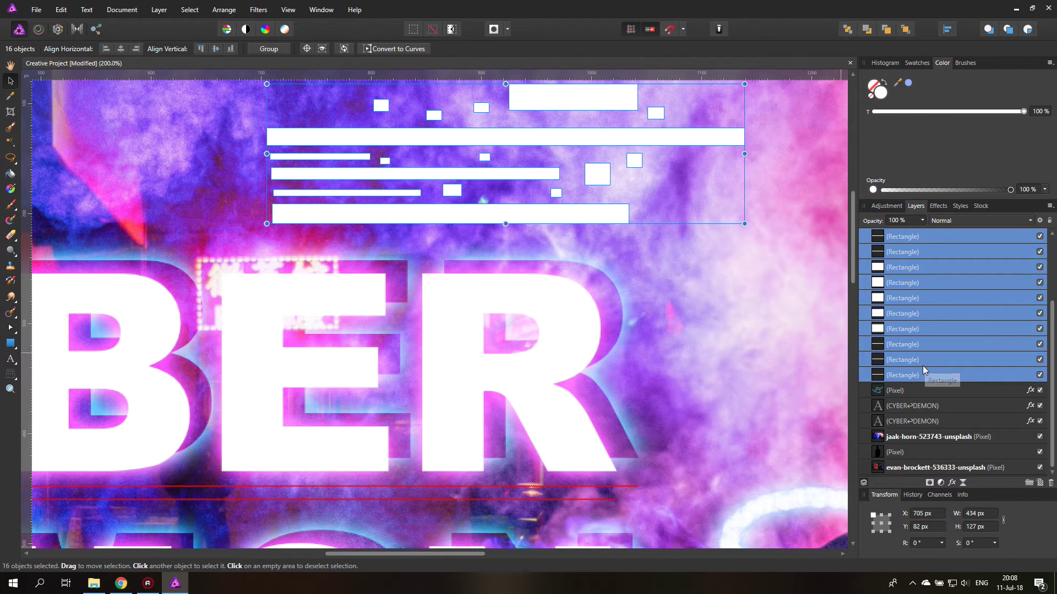
key("ctrl+g")
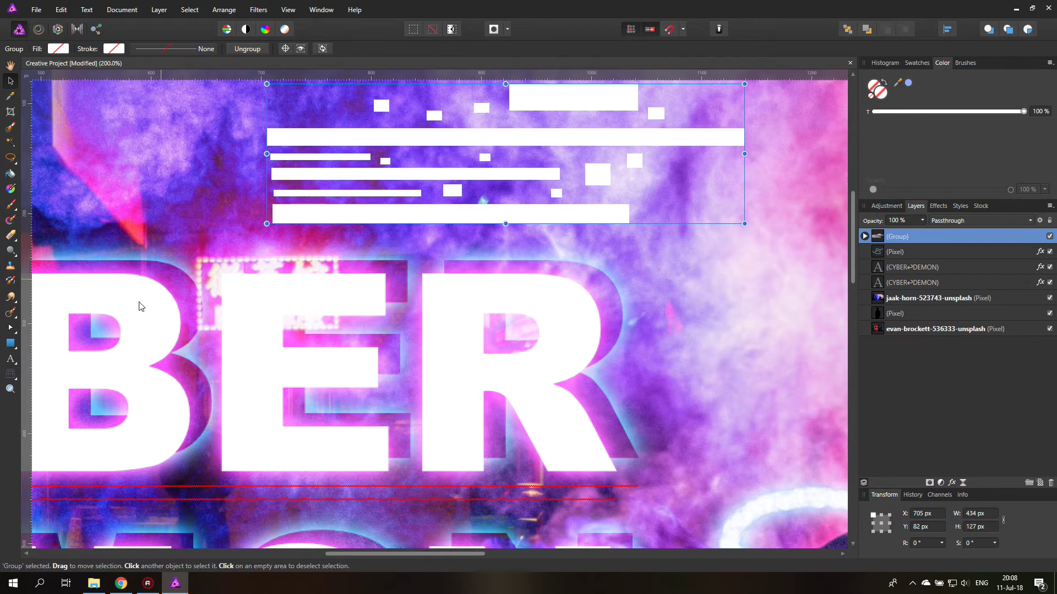
- Move the bar group beside the figure's head and shrink it to 218×63.8 px
left_click(10, 389)
left_click(326, 259, "alt")
left_click(325, 260, "alt")
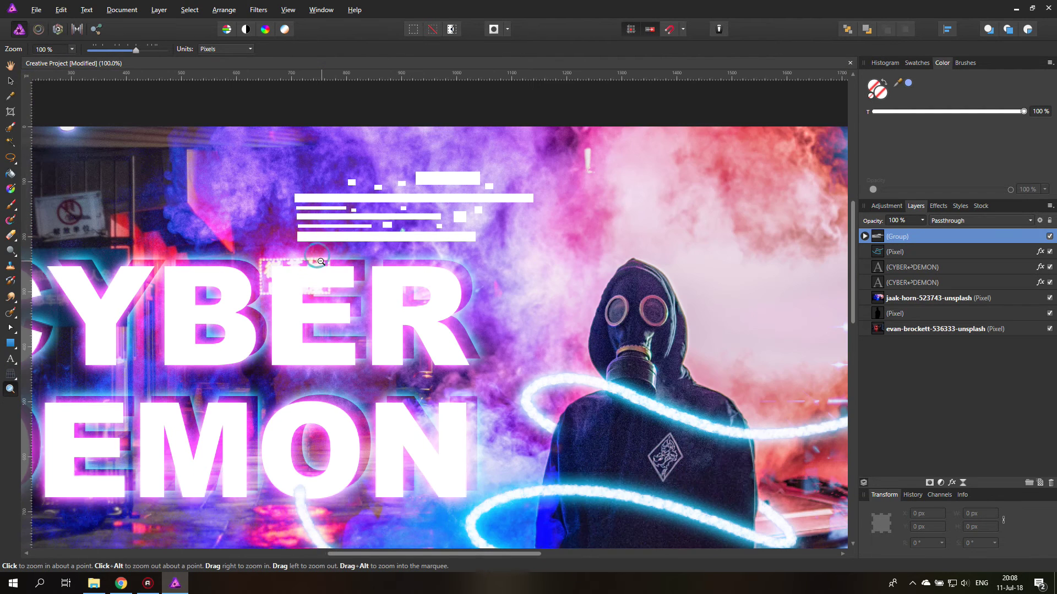
left_click(10, 81)
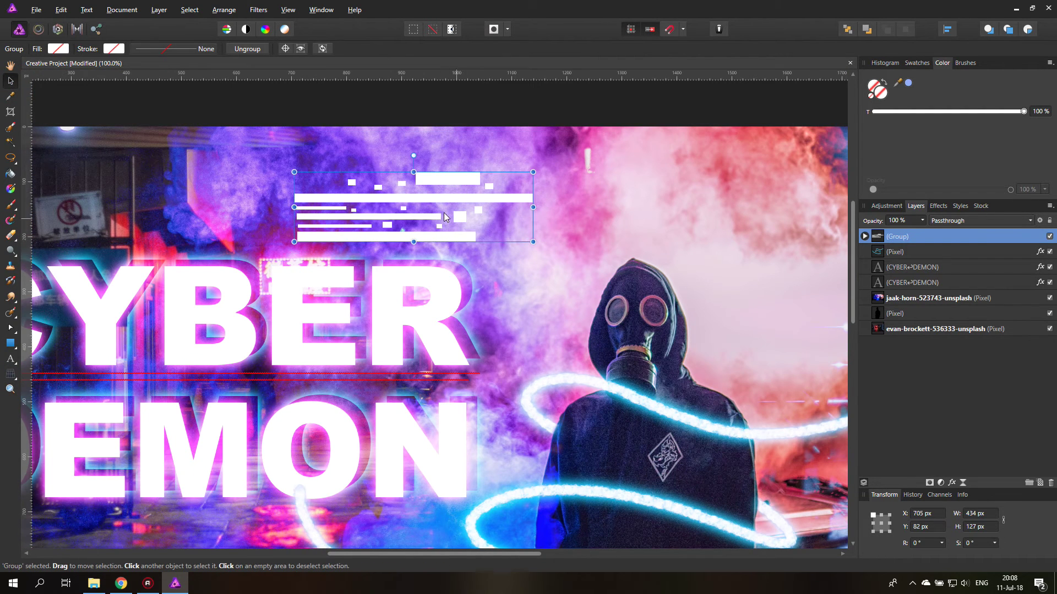
left_click_drag(446, 216, 573, 298)
left_click_drag(660, 252, 510, 277)
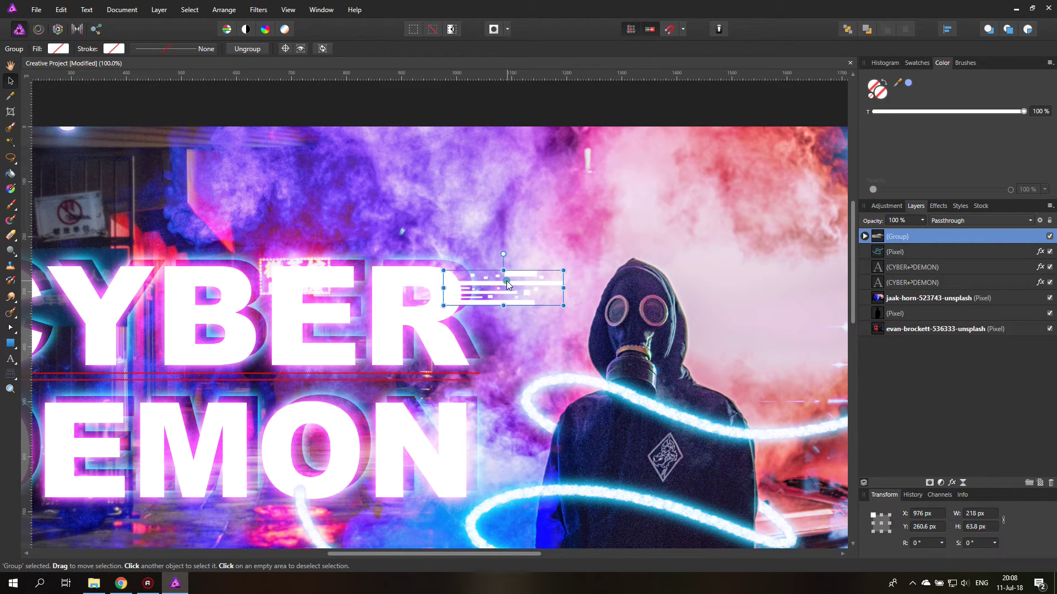
- Duplicate the glitch-line strips beside CYBER and DEMON, shrinking the newest copy to 105×30.7 px
left_click_drag(506, 281, 491, 352)
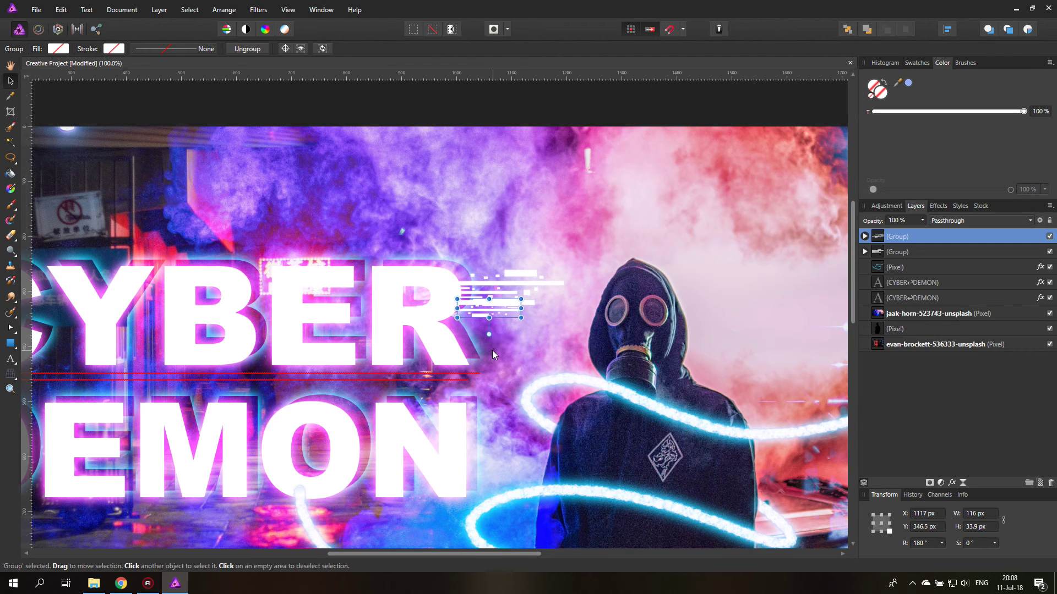
left_click_drag(500, 313, 473, 283)
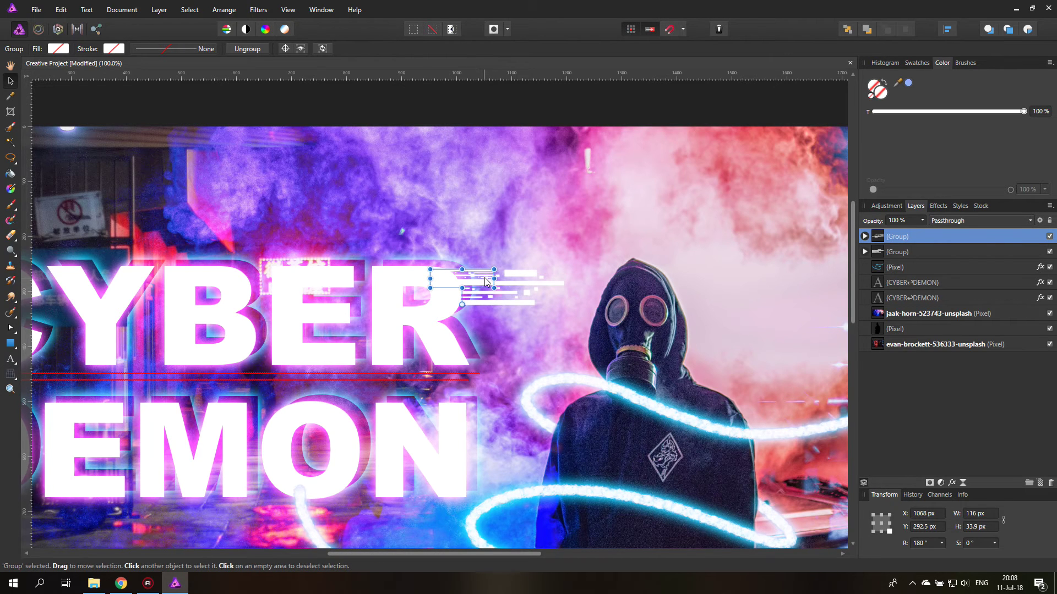
left_click_drag(485, 281, 452, 300)
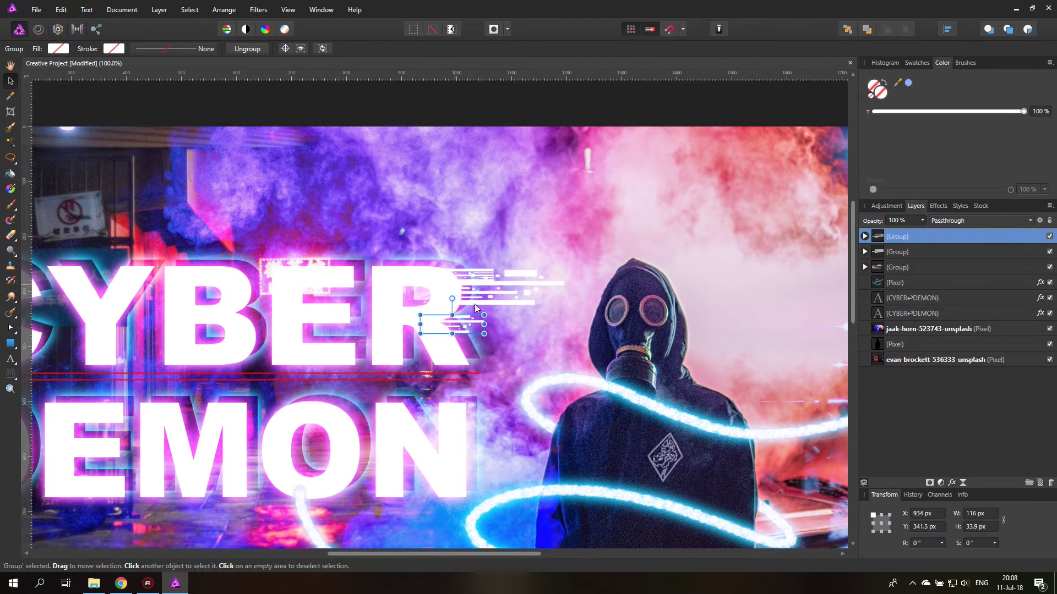
left_click_drag(483, 337, 479, 467)
left_click_drag(479, 407, 484, 460)
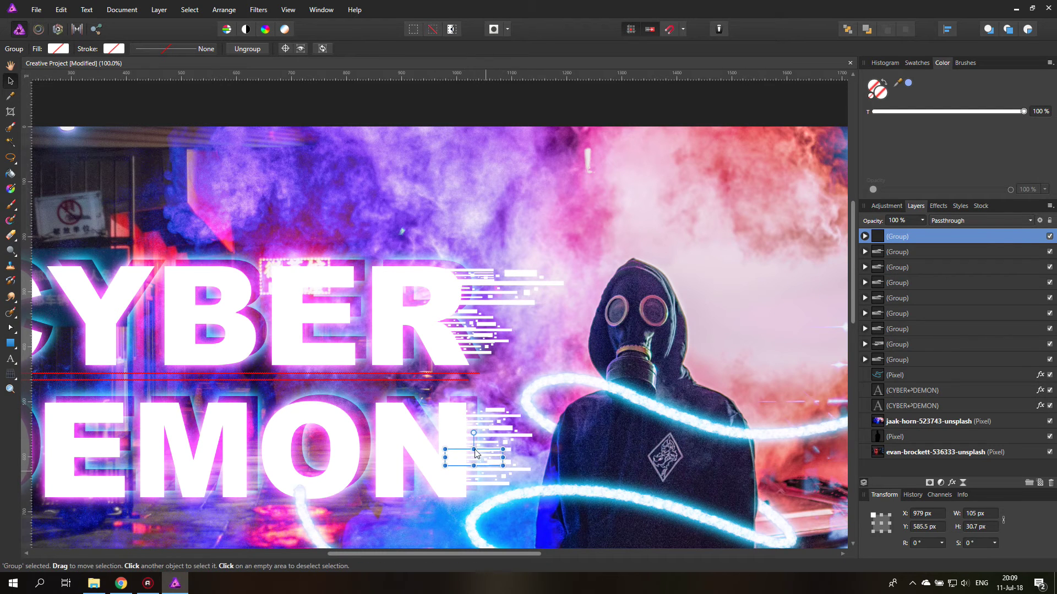
scroll(476, 445, "down", 2)
left_click_drag(509, 552, 459, 545)
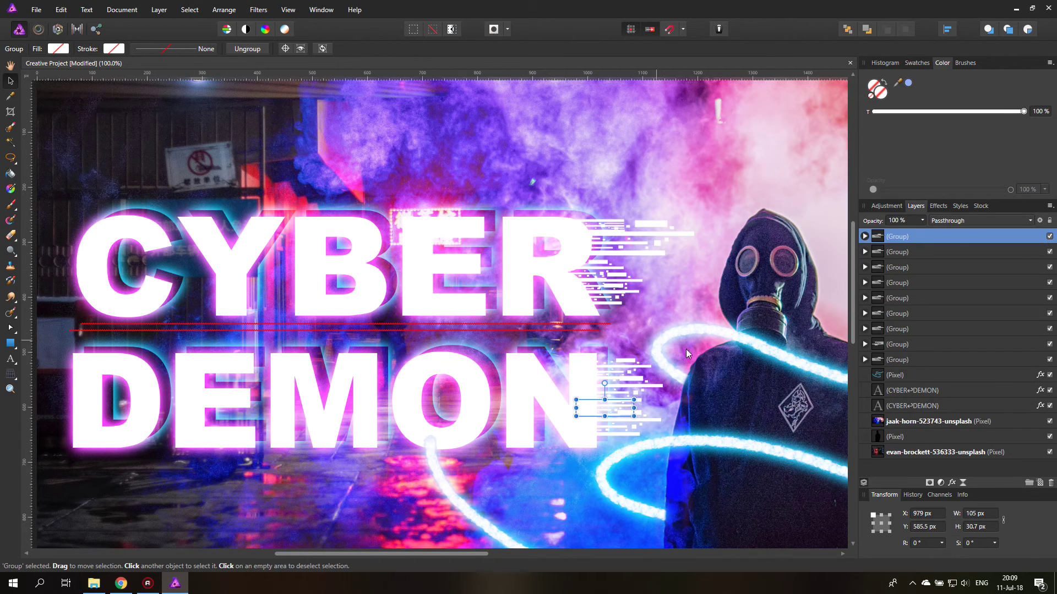
- Group the five glitch strips beside CYBER and name the group G01
key("ctrl+0")
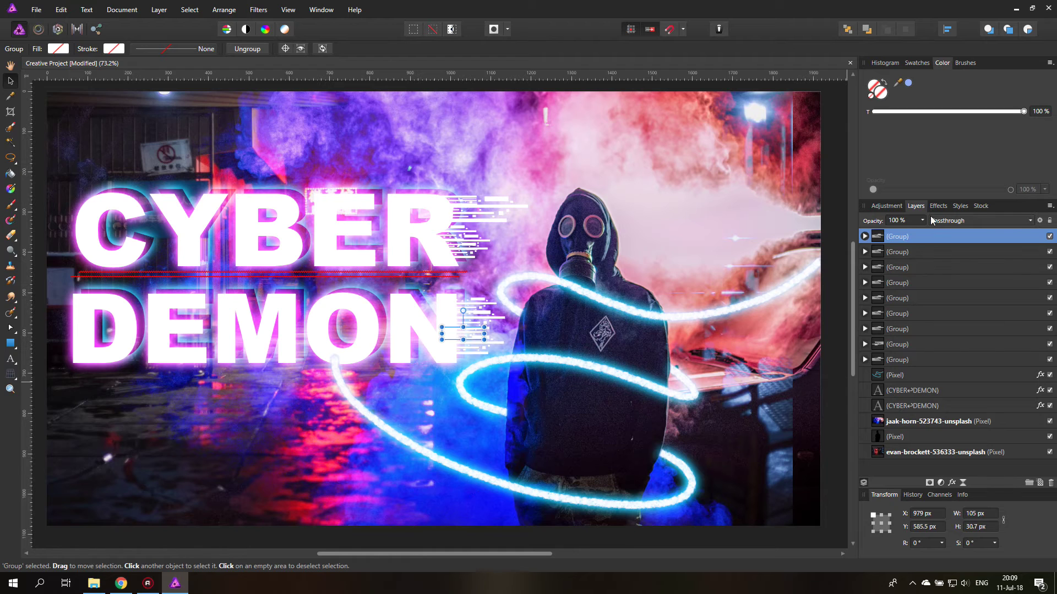
left_click(896, 360)
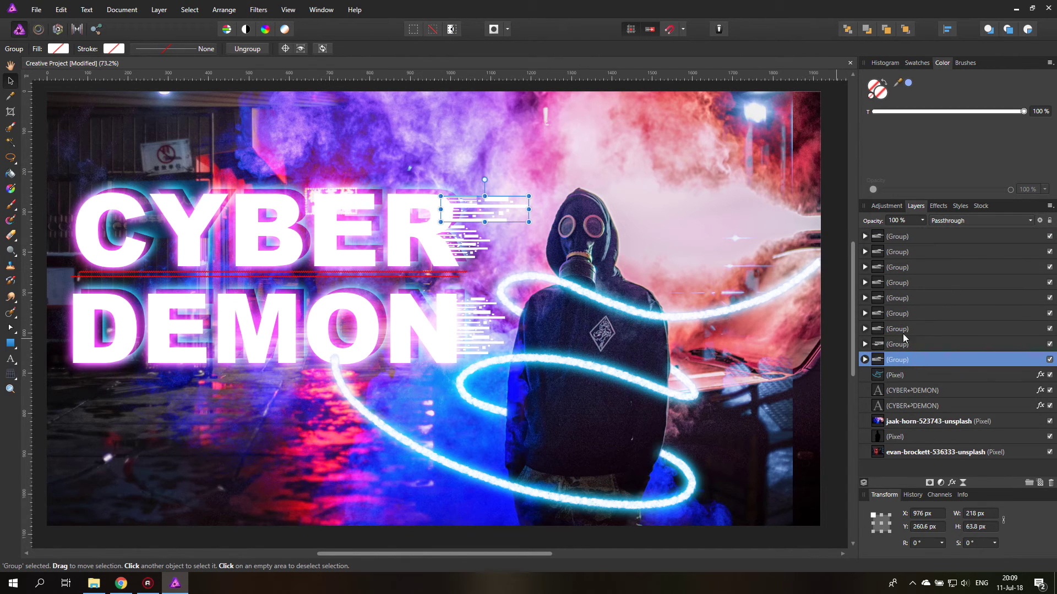
left_click(903, 342)
left_click(905, 329)
left_click(901, 314)
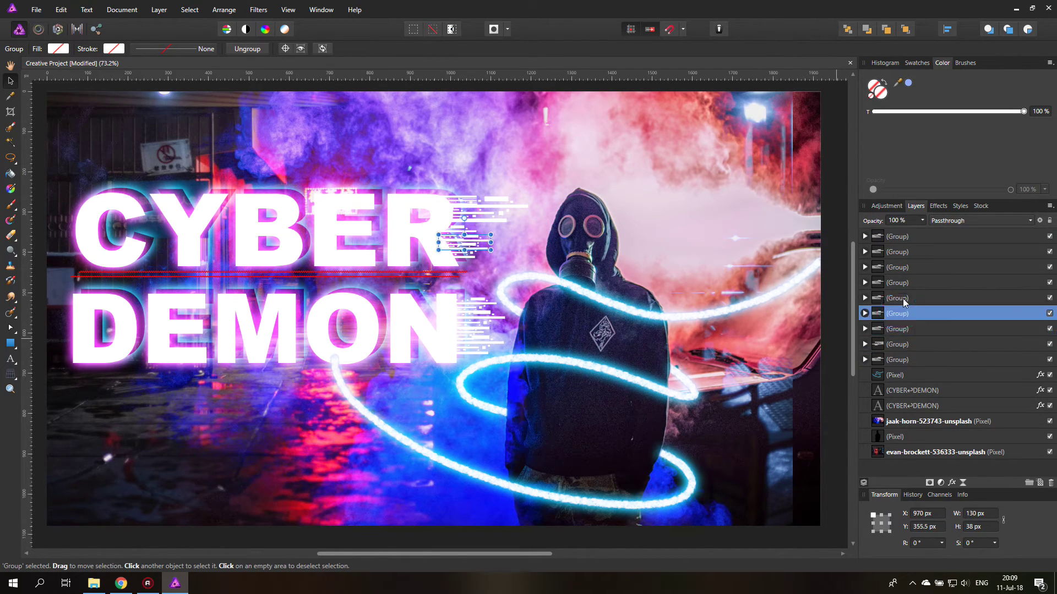
left_click(907, 298)
left_click(903, 282)
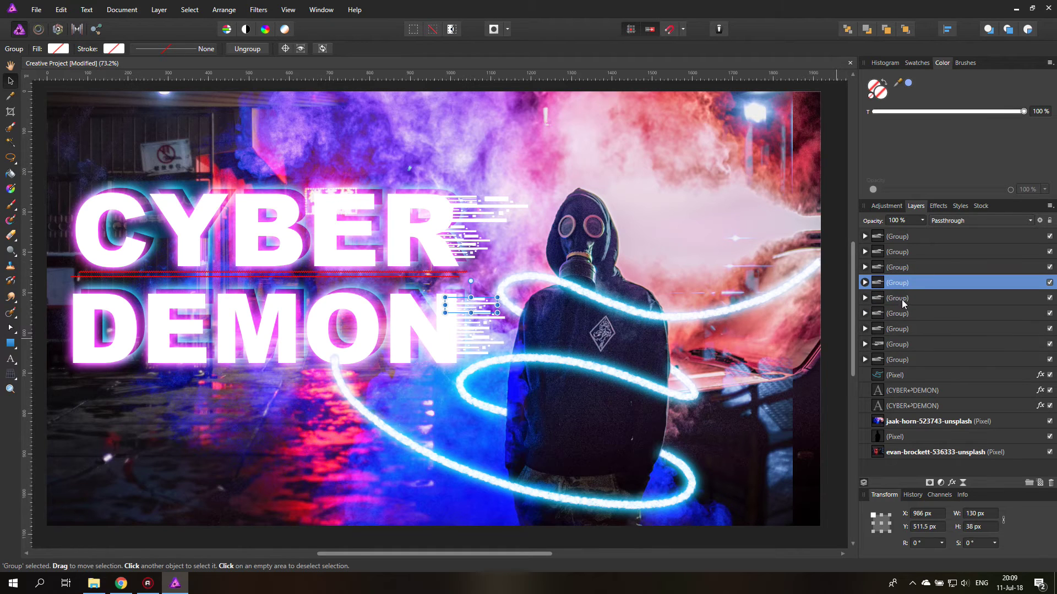
left_click(903, 300)
left_click(926, 359, "shift")
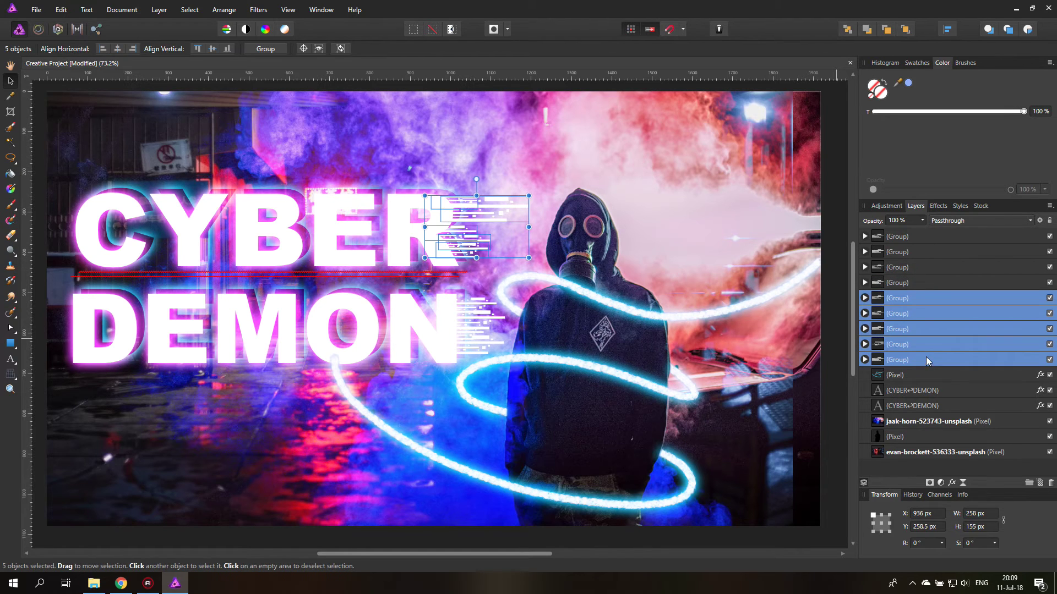
key("ctrl+g")
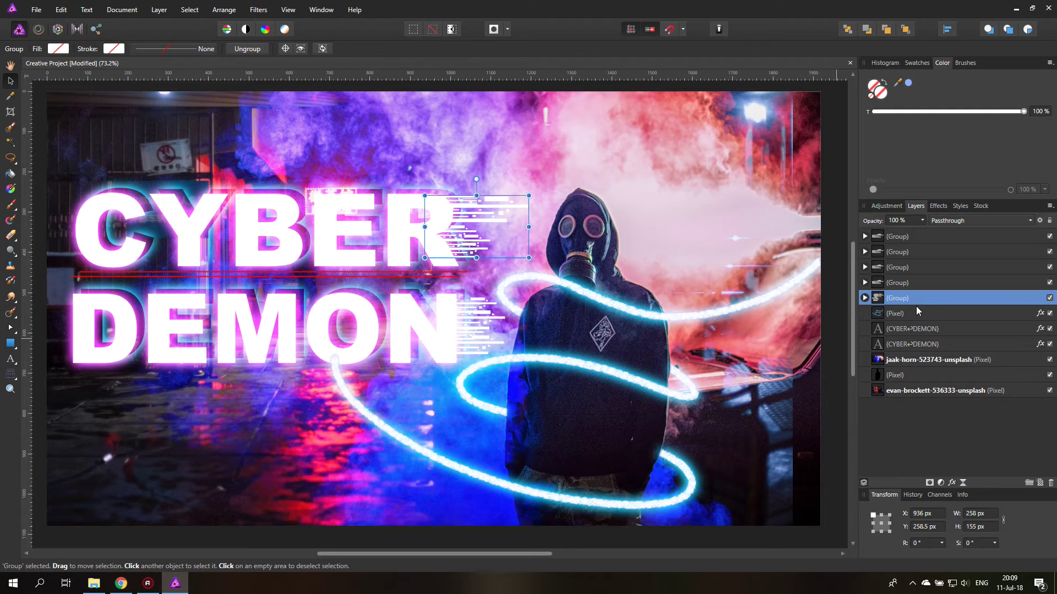
double_click(907, 298)
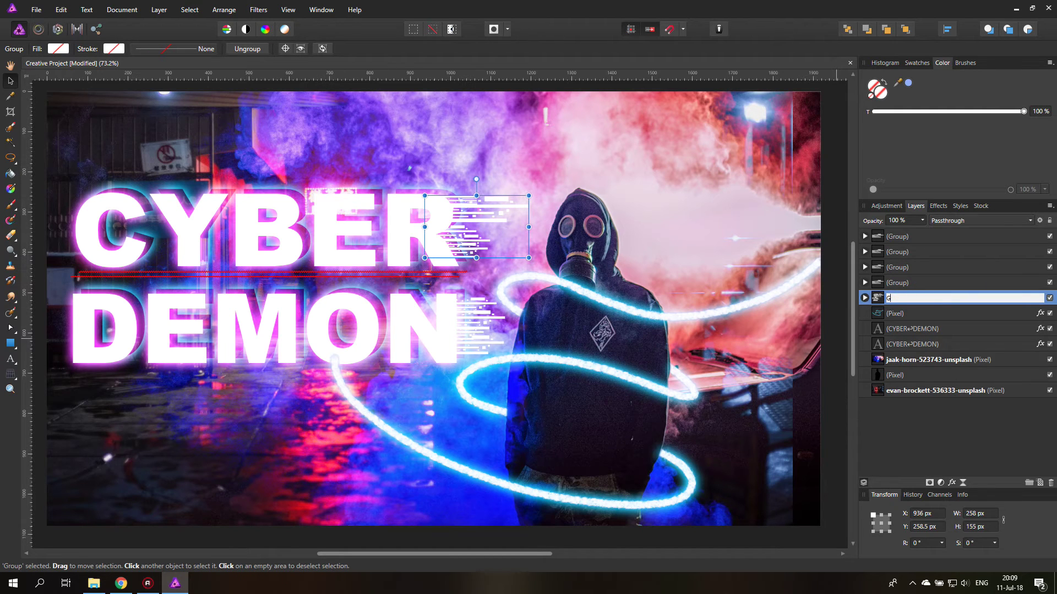
key("Return")
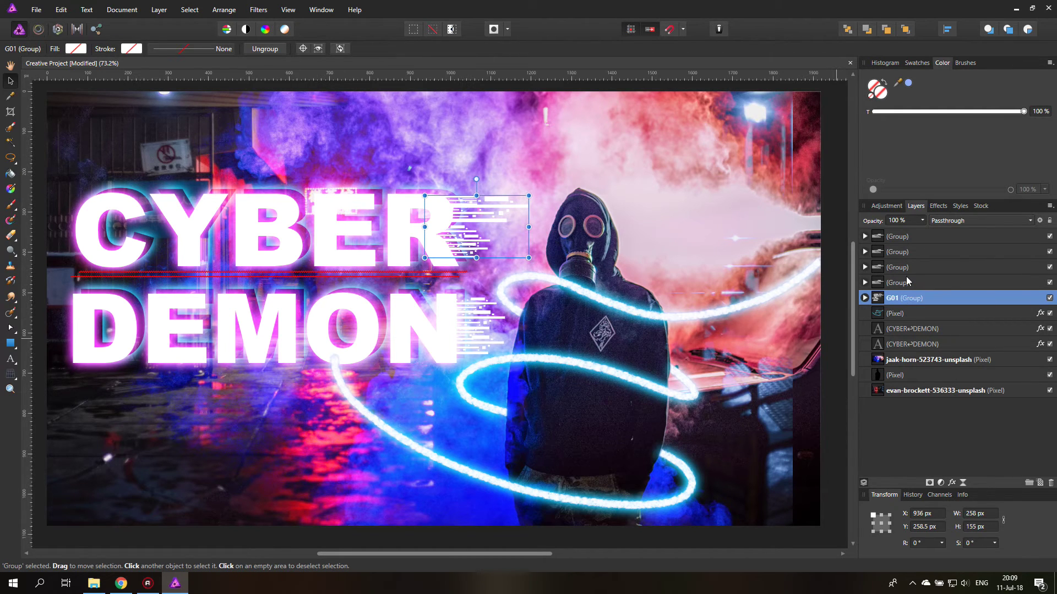
- Group the four glitch strips beside DEMON and name the group G02
left_click(909, 282)
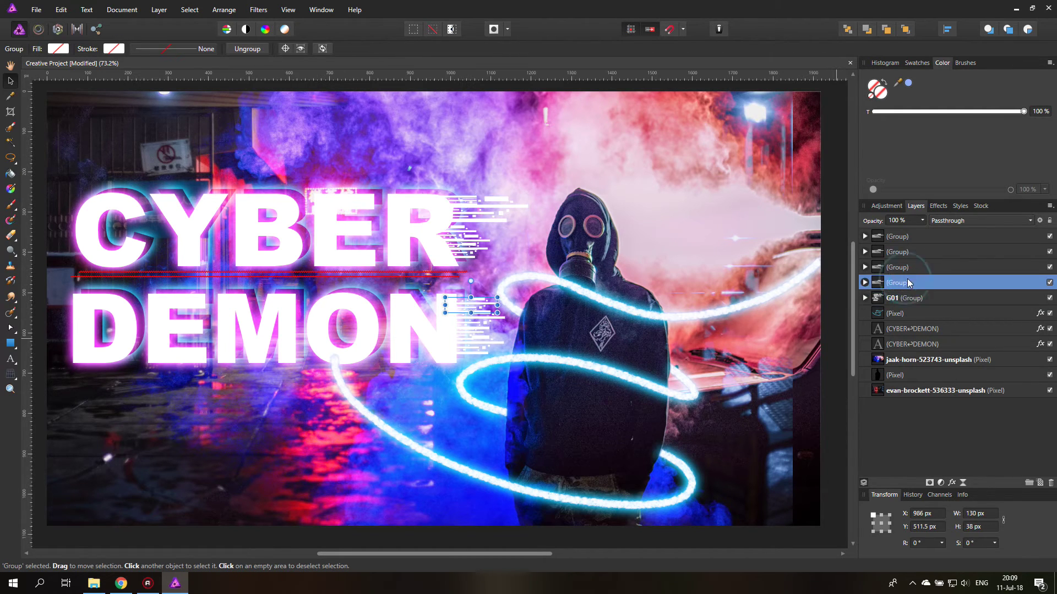
left_click(915, 235, "shift")
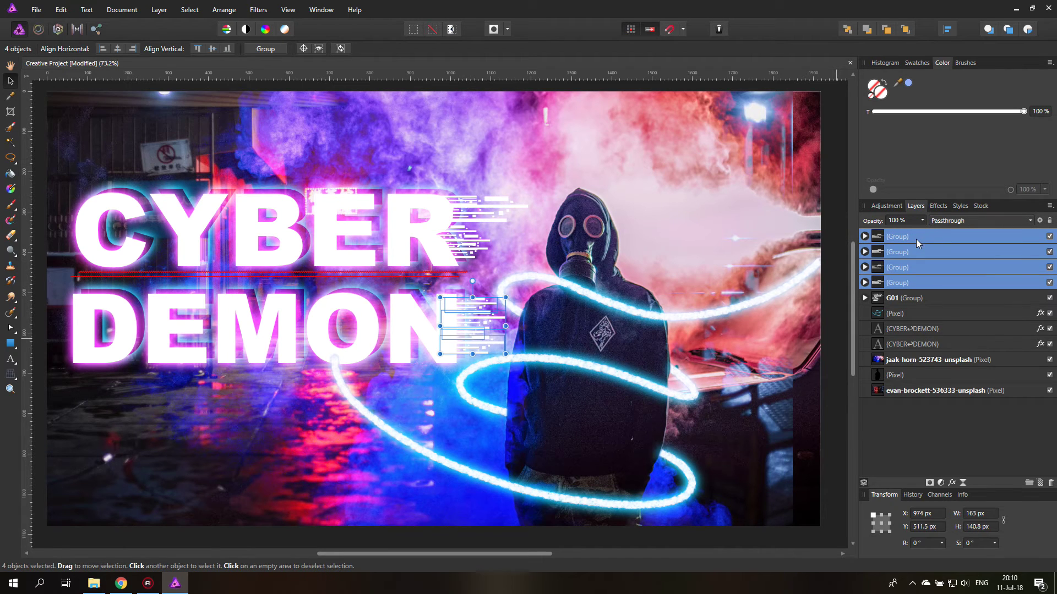
key("ctrl+g")
double_click(903, 238)
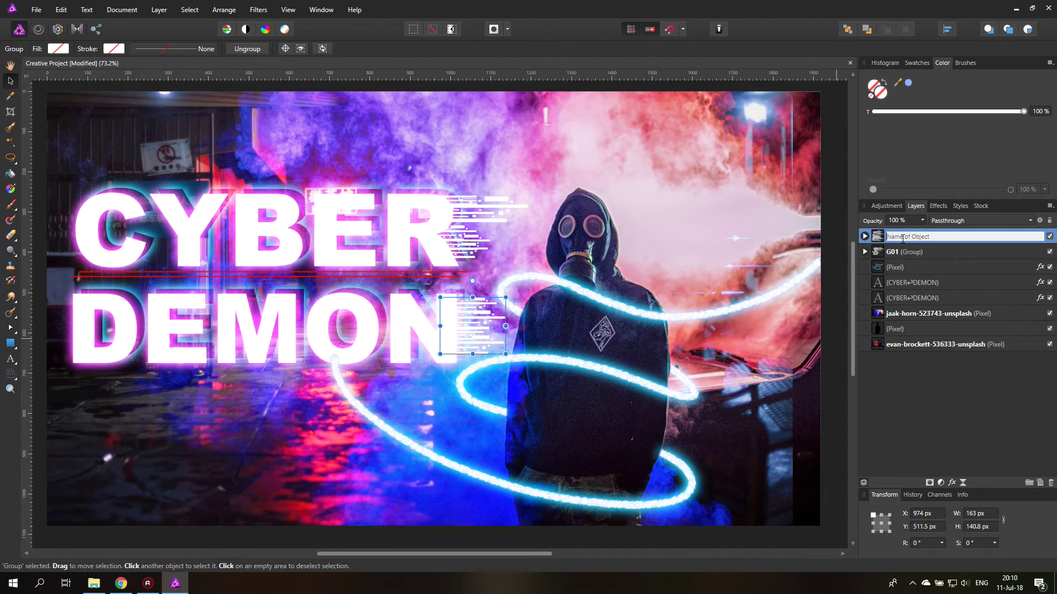
type("G02")
key("Return")
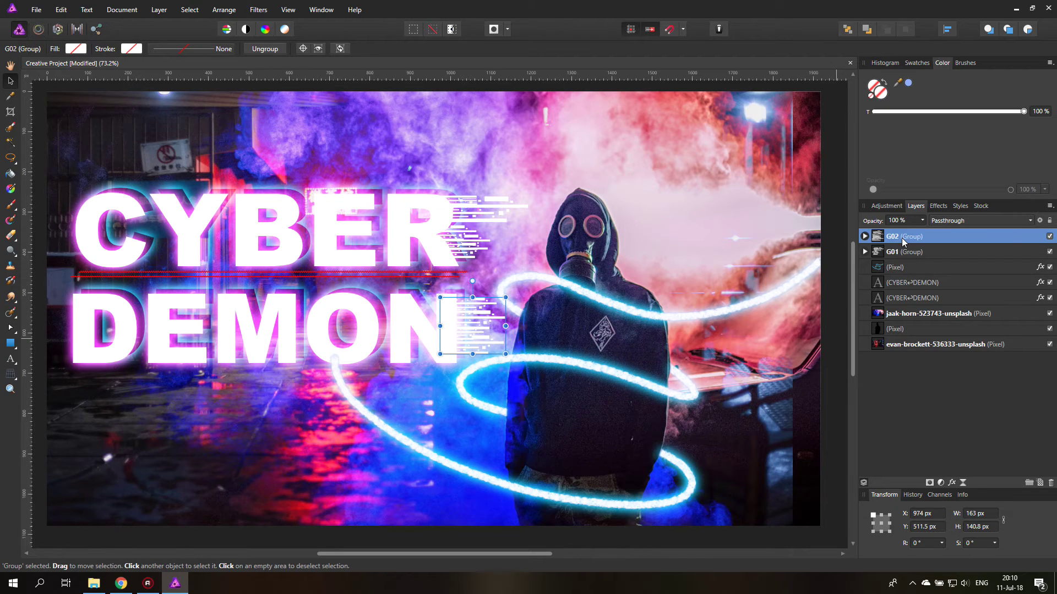
- Try rotating G01 upside down and moving it left of CYBER, then undo it
left_click(877, 257)
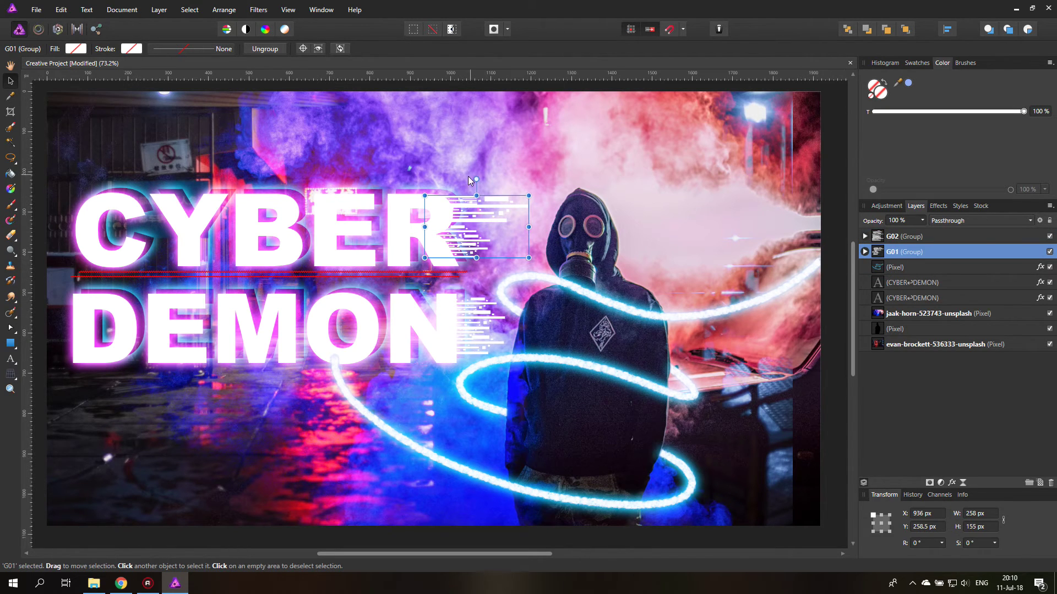
left_click_drag(475, 179, 491, 278)
left_click_drag(500, 216, 92, 220)
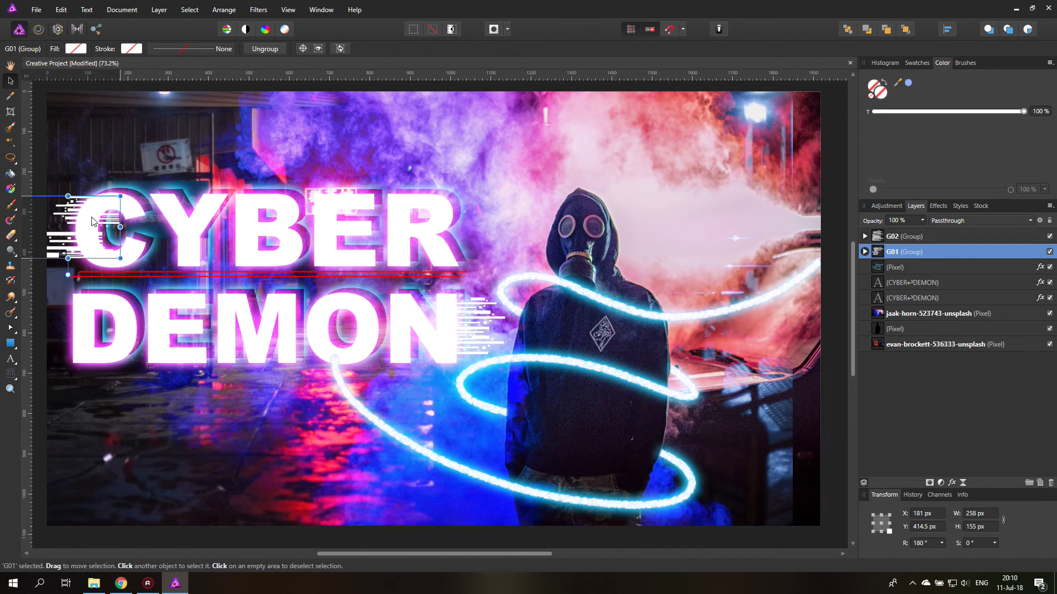
left_click_drag(92, 222, 264, 231)
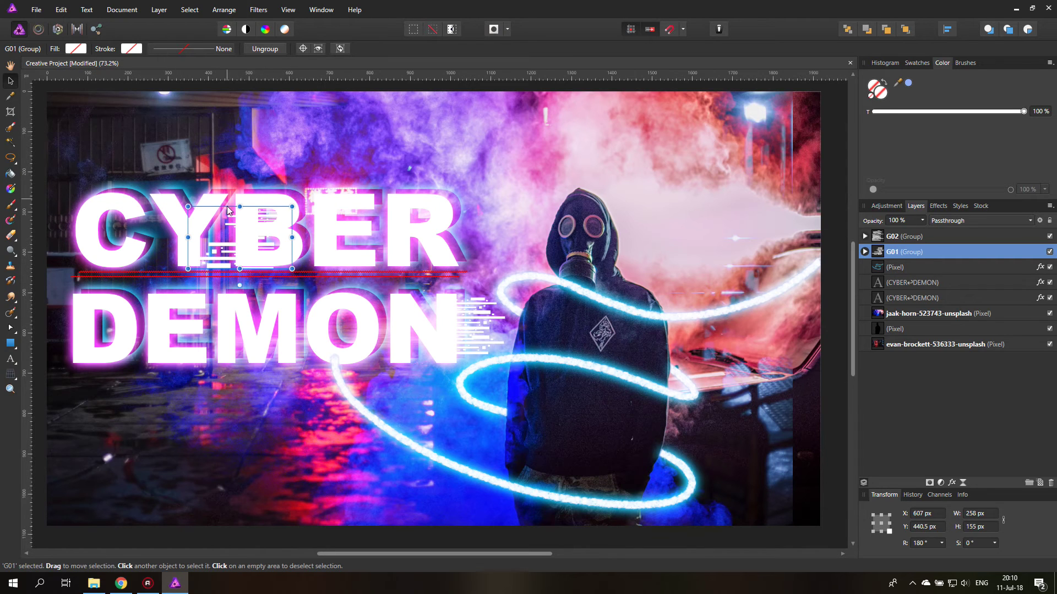
key("ctrl+z")
key("ctrl+z")
key("ctrl+z")
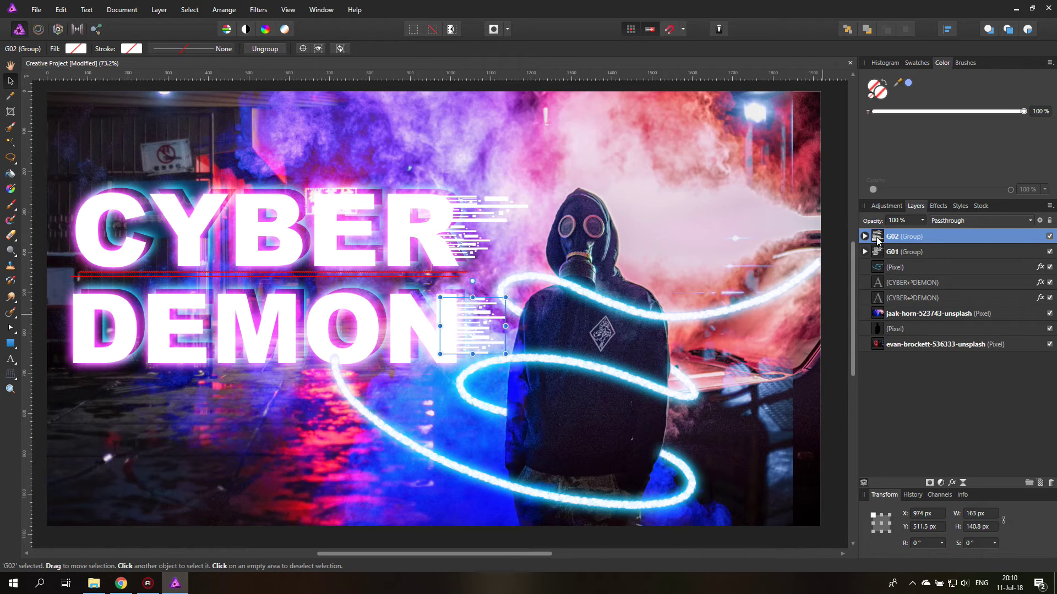
- Nest a Motion Blur live filter inside G01 with a radius of about 3.6 px
left_click(963, 483)
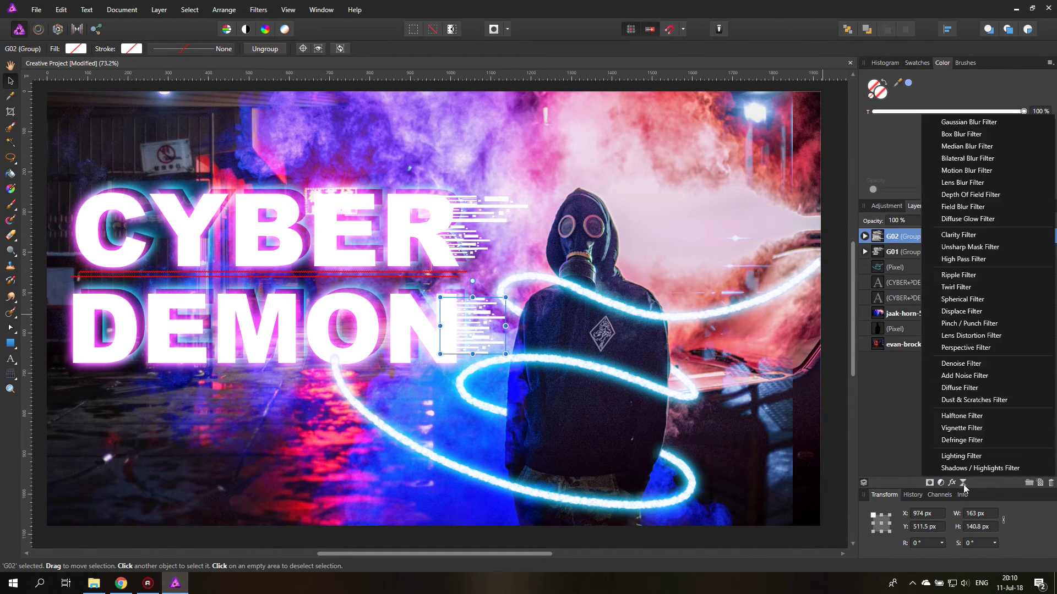
left_click(975, 172)
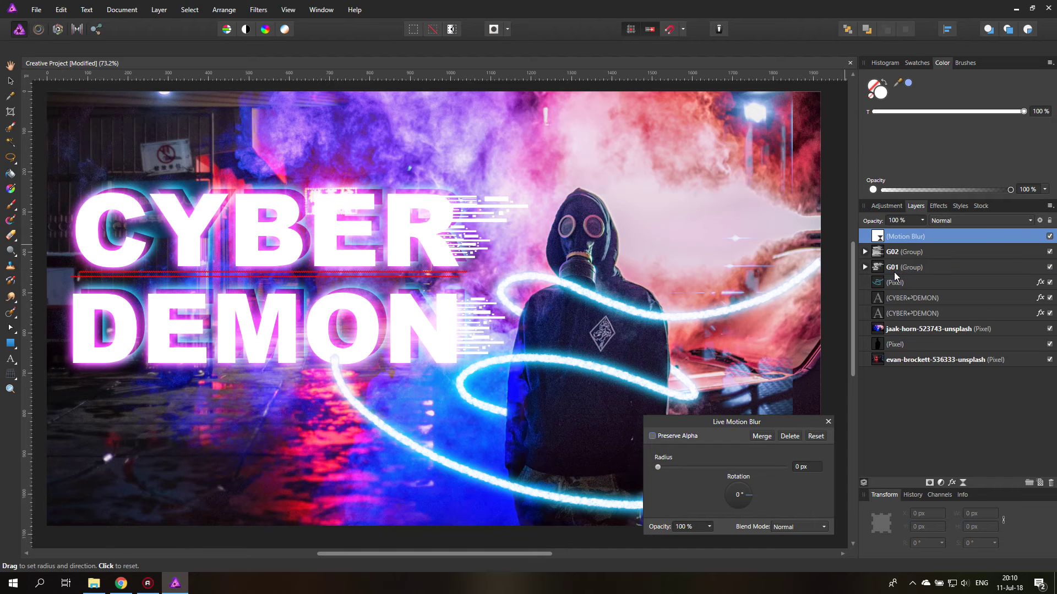
key("ctrl+z")
left_click(866, 252)
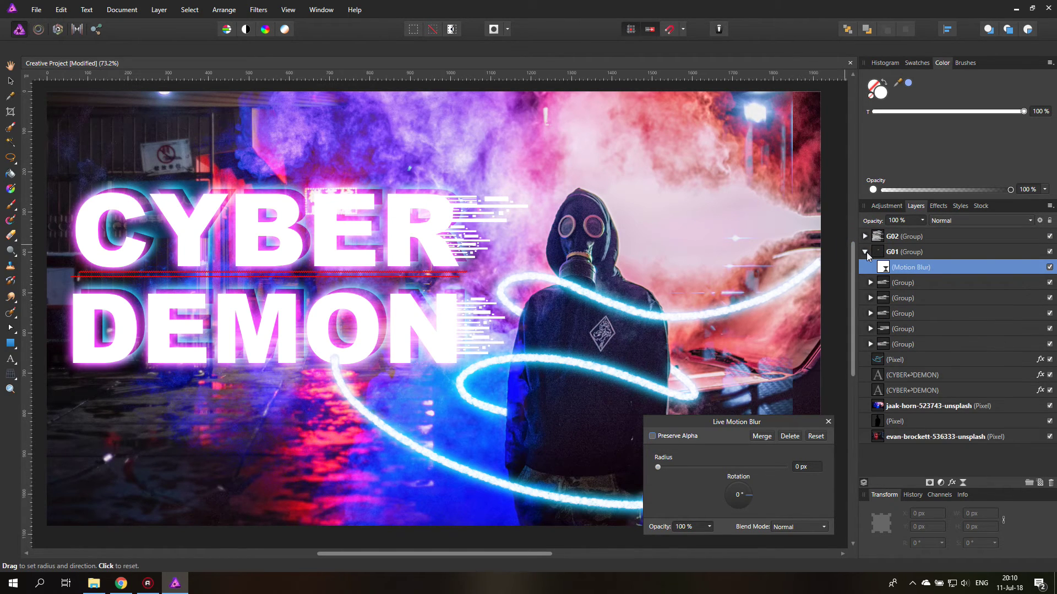
left_click_drag(659, 472, 696, 476)
mouse_move(695, 467)
left_mouse_down()
mouse_move(672, 471)
mouse_move(694, 473)
left_mouse_up()
left_click(828, 421)
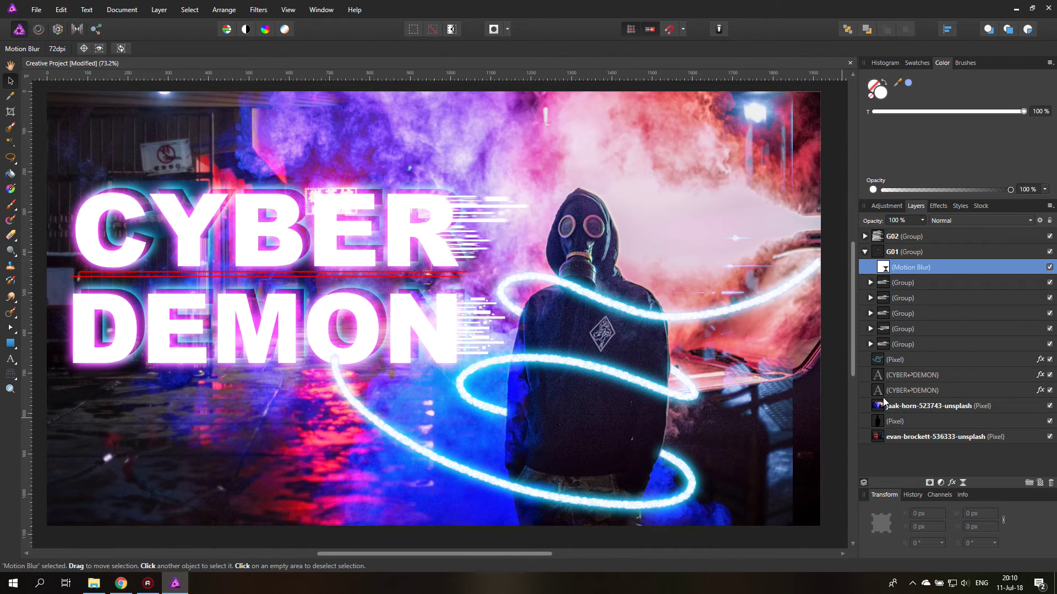
- Group G02 and G01 into a 'Glitches' group with the Motion Blur filter nested inside
left_click_drag(887, 266, 882, 251)
left_click(883, 251)
left_click(865, 267)
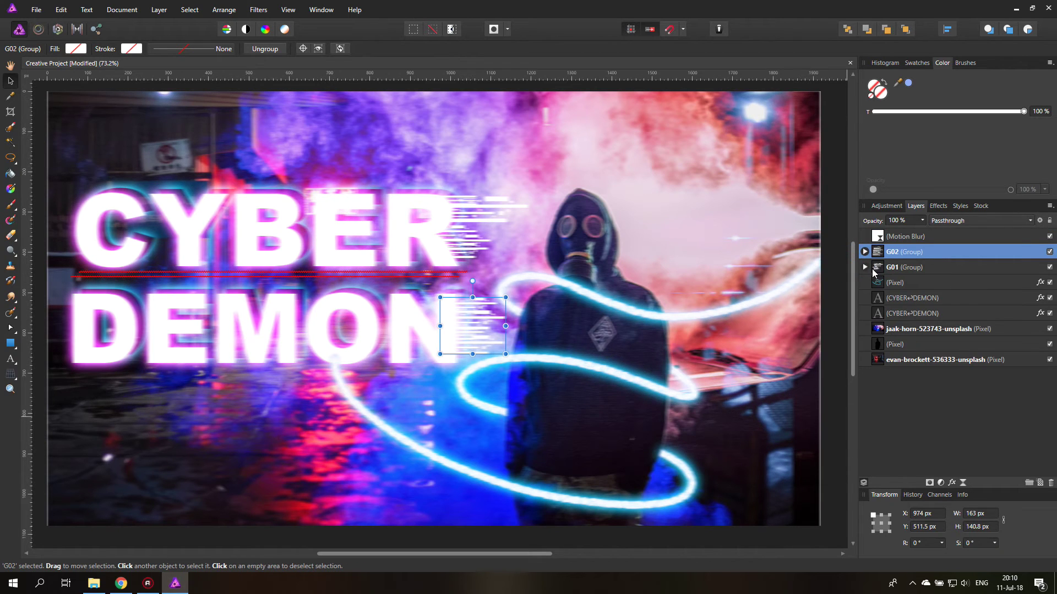
left_click(881, 267, "shift")
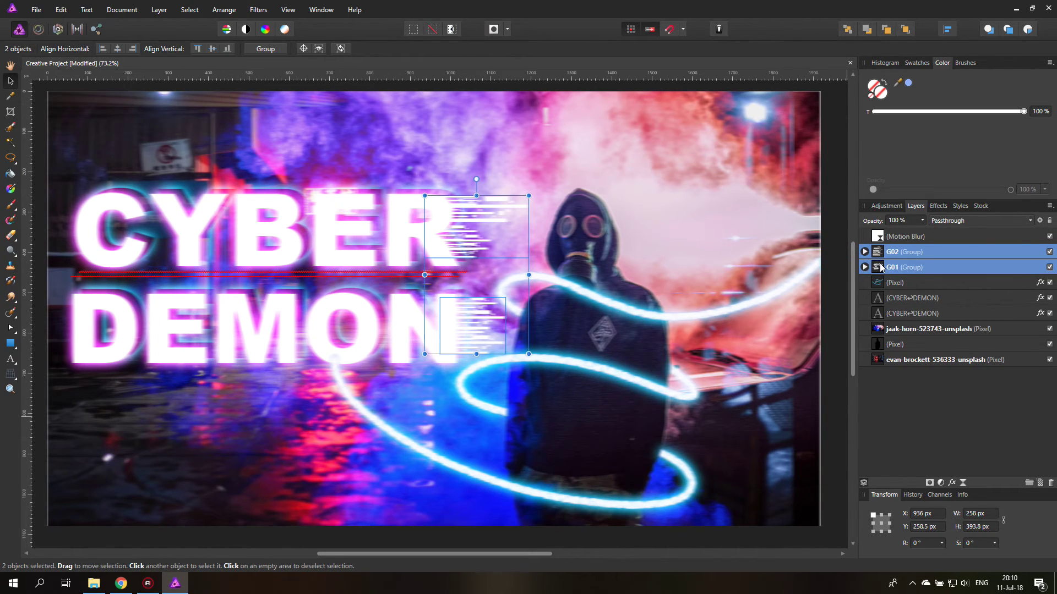
key("ctrl+g")
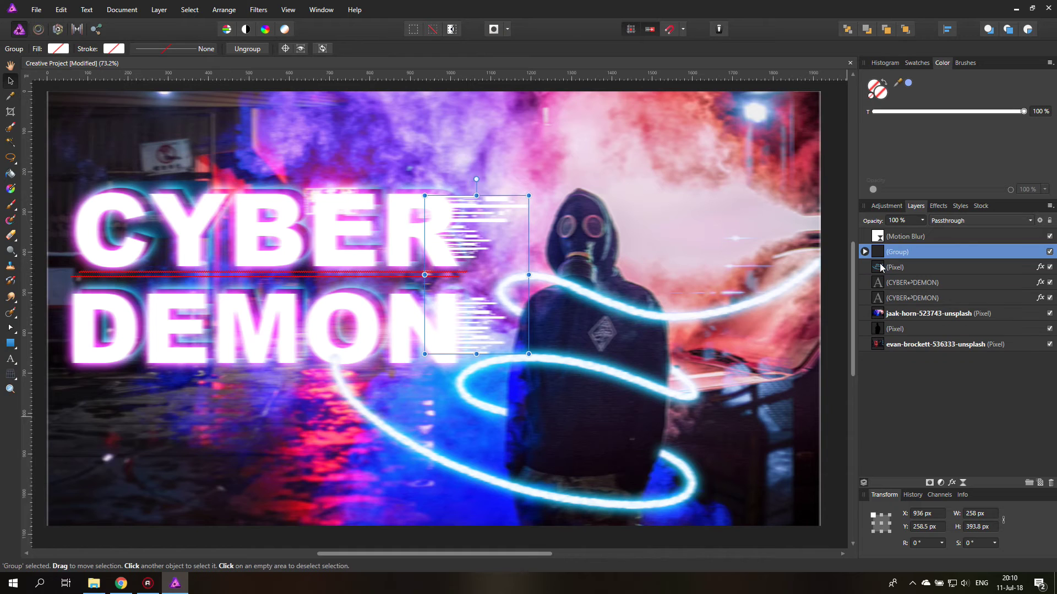
double_click(893, 252)
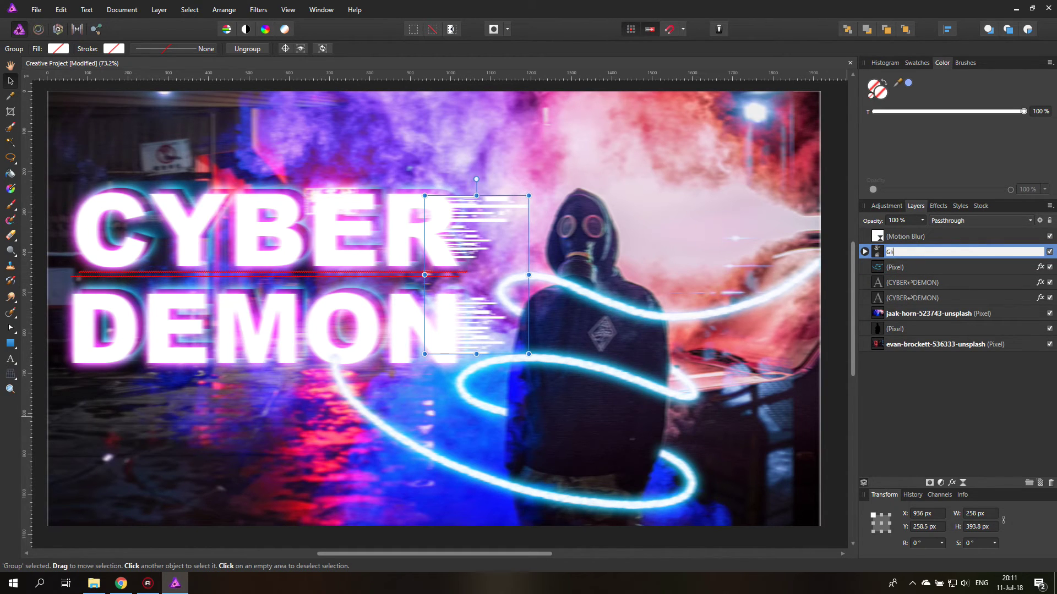
key("Return")
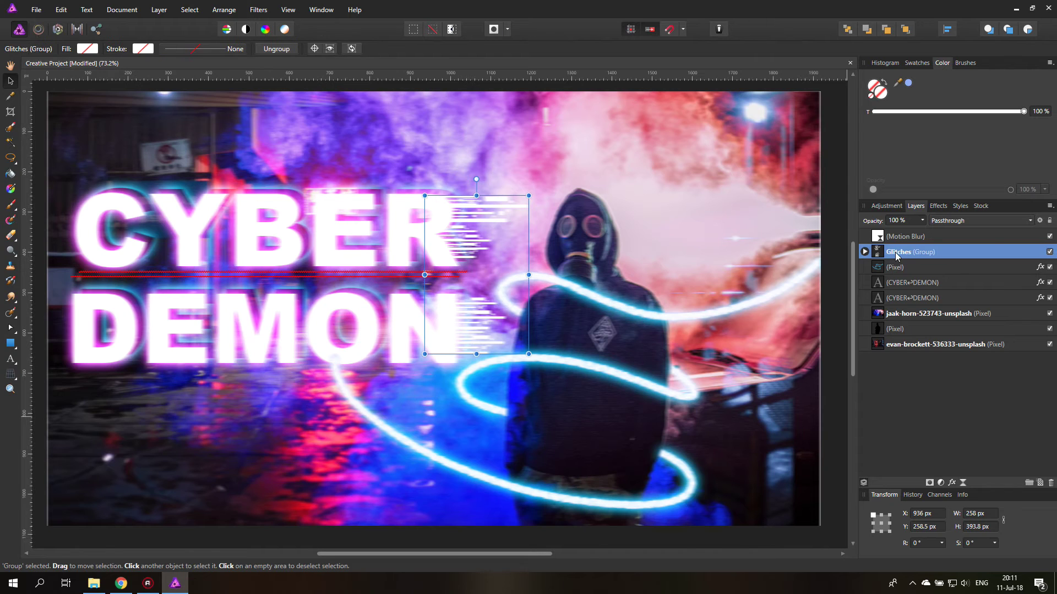
left_click(865, 252)
left_click_drag(880, 239, 881, 252)
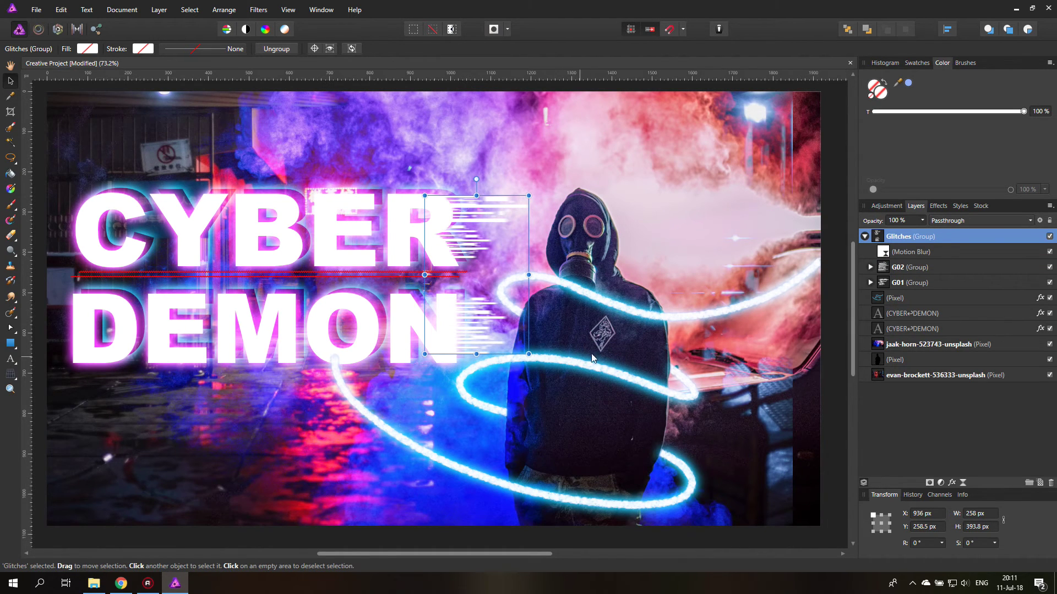
- Stretch the G02 glitch group taller to 164.8 px
left_click(882, 286)
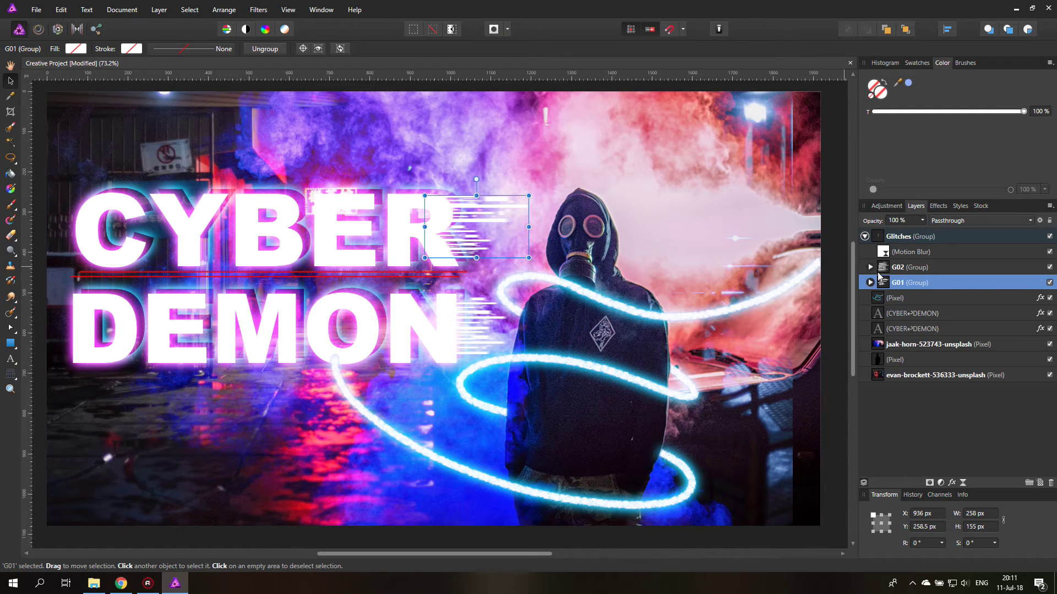
left_click(887, 269)
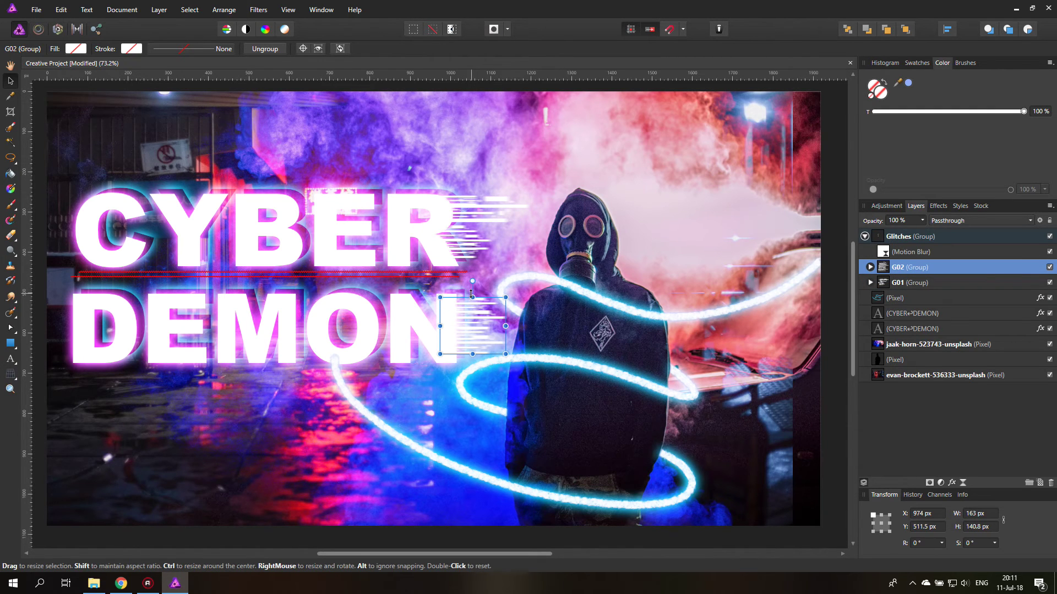
left_click_drag(472, 297, 472, 294)
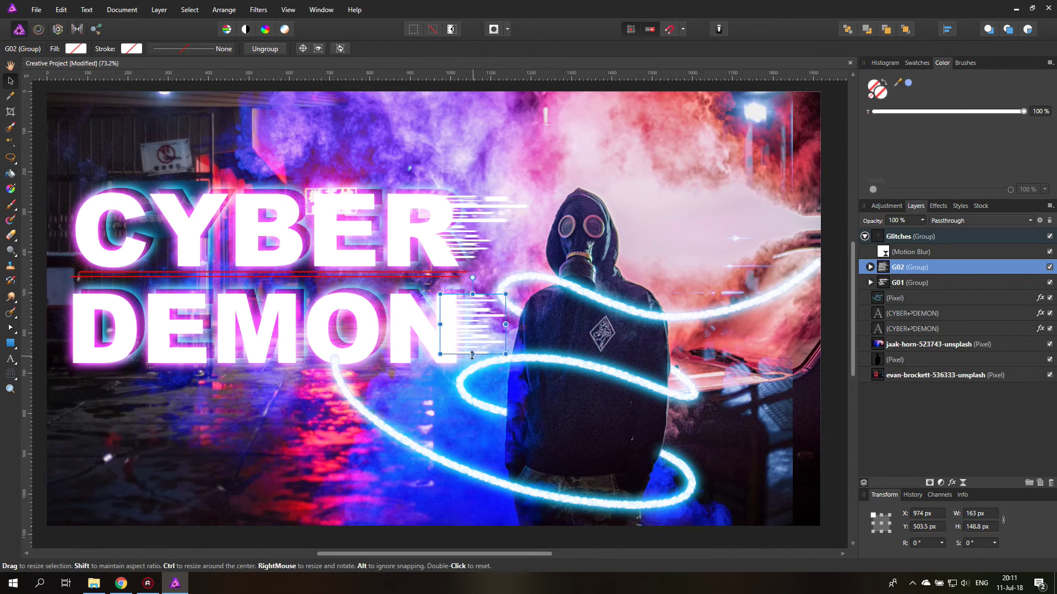
left_click_drag(471, 355, 472, 361)
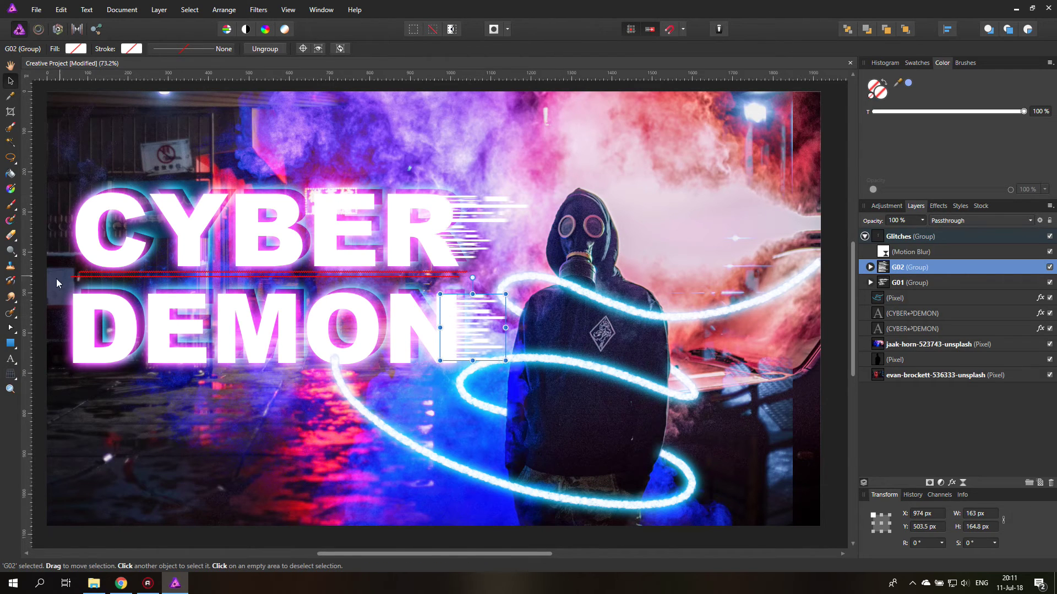
left_click(38, 296)
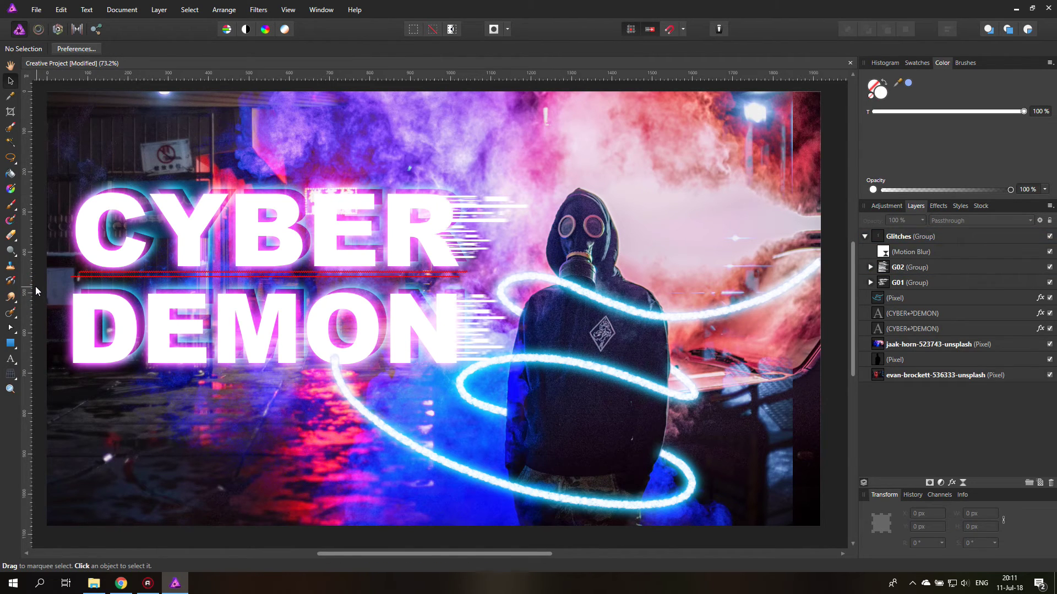
- Stretch the G01 glitch group taller to 171 px
left_click(466, 223)
left_click(893, 269)
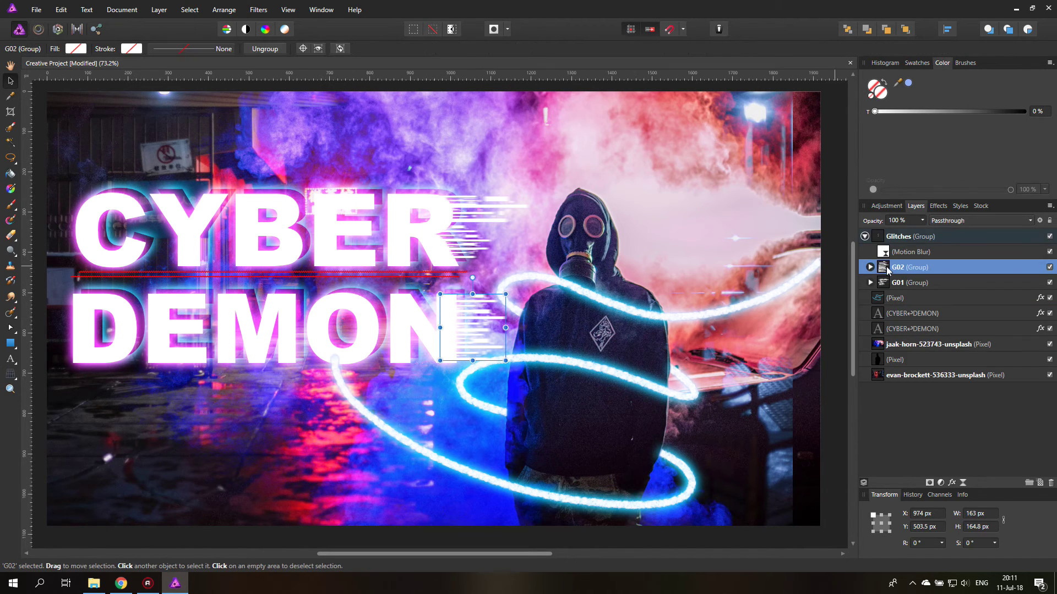
left_click(892, 284)
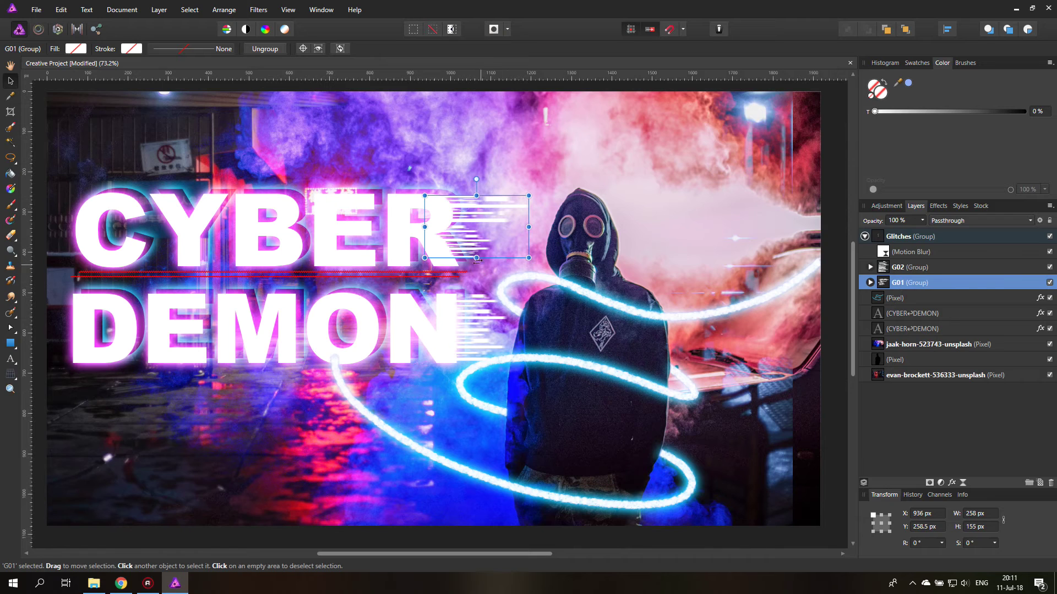
left_click_drag(476, 258, 475, 264)
left_click(38, 114)
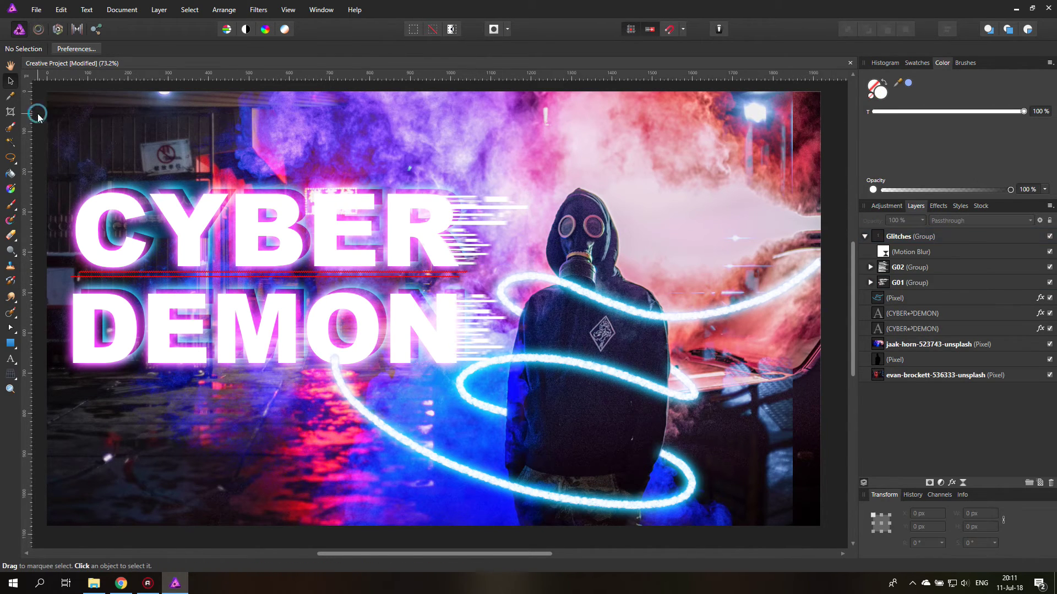
- Set the G02 and G01 glitch groups to the Overlay blend mode
left_click(907, 268)
left_click(975, 225)
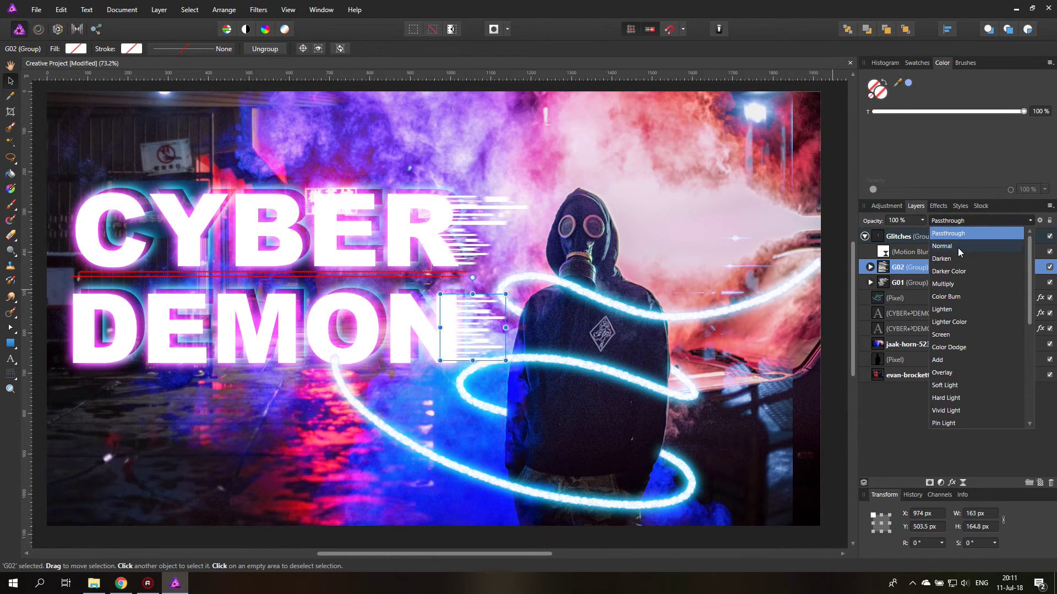
left_click(959, 373)
left_click(907, 283)
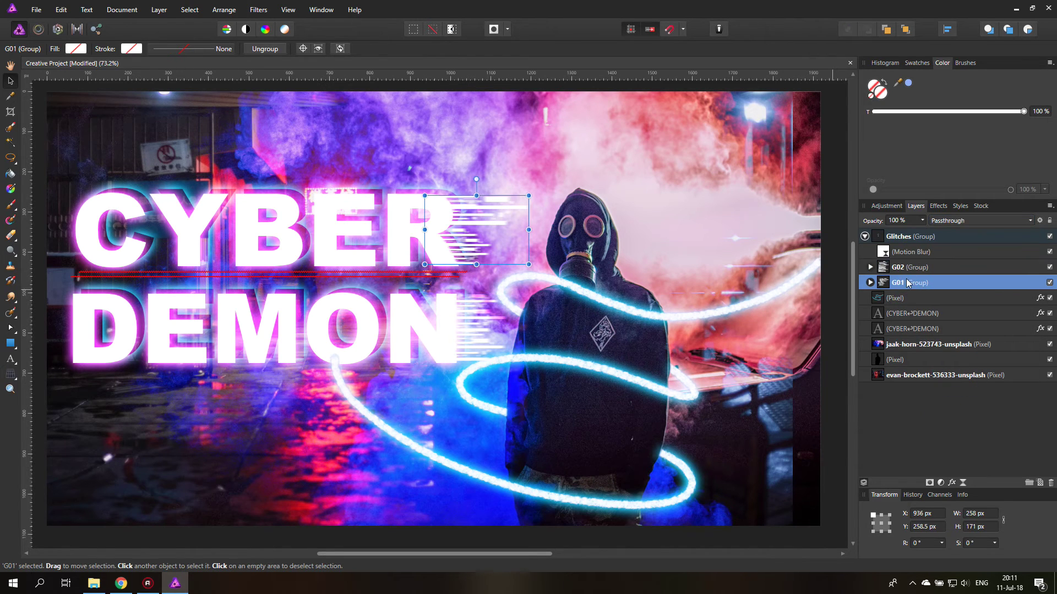
left_click(941, 221)
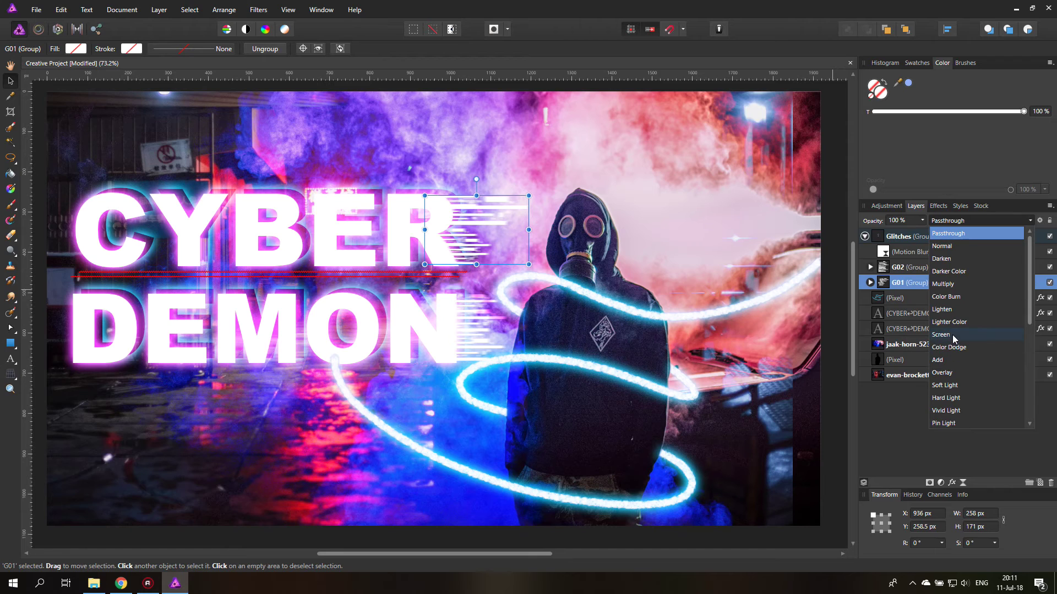
left_click(950, 374)
left_click(34, 222)
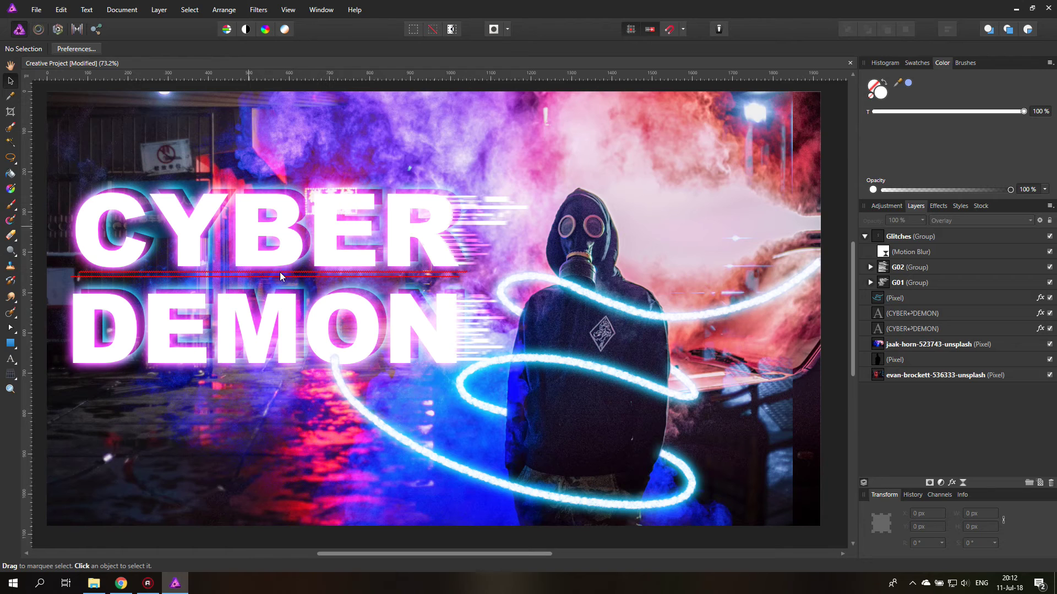
left_click(930, 301)
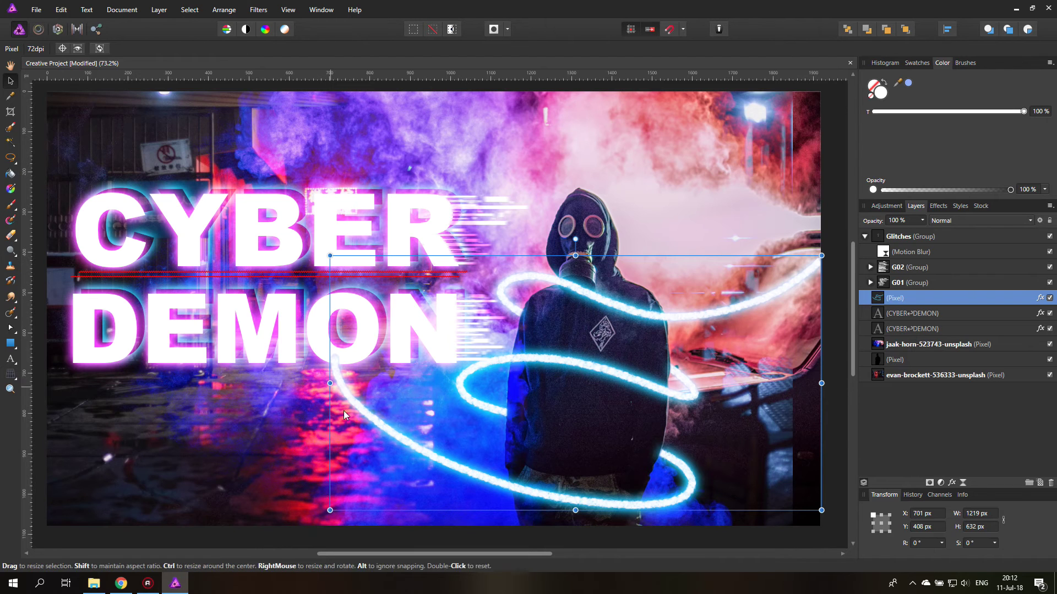
- Duplicate the glowing-rings pixel layer as an empty copy keeping its effects, and save the project
right_click(878, 304)
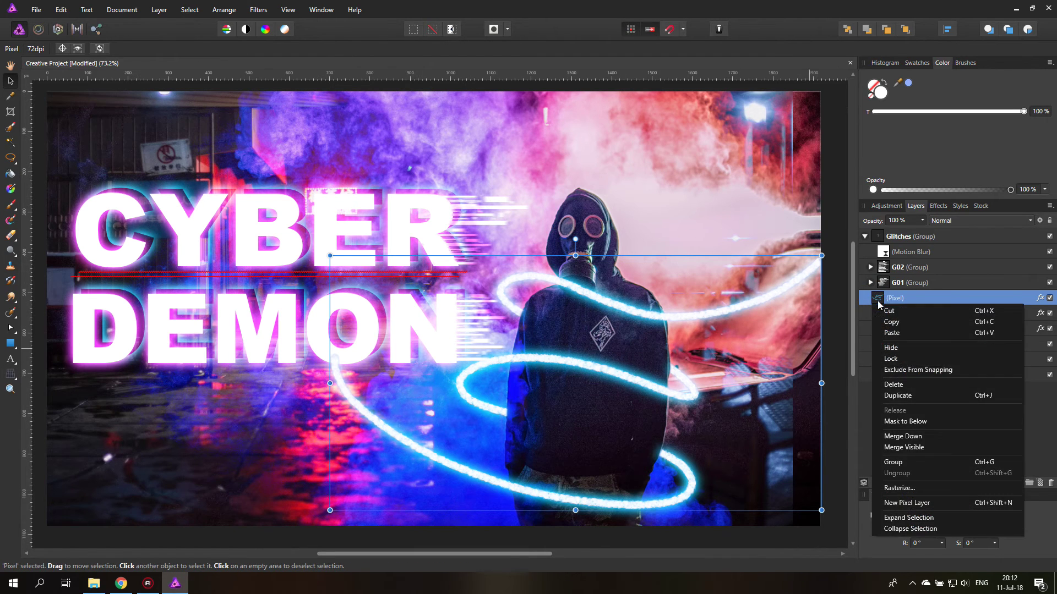
left_click(911, 395)
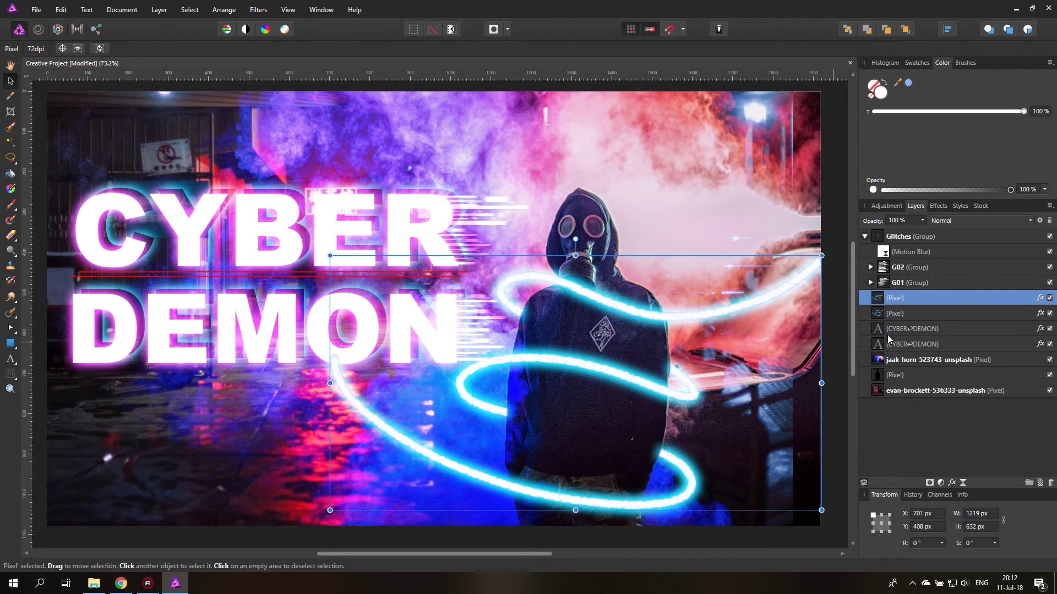
key("ctrl+a")
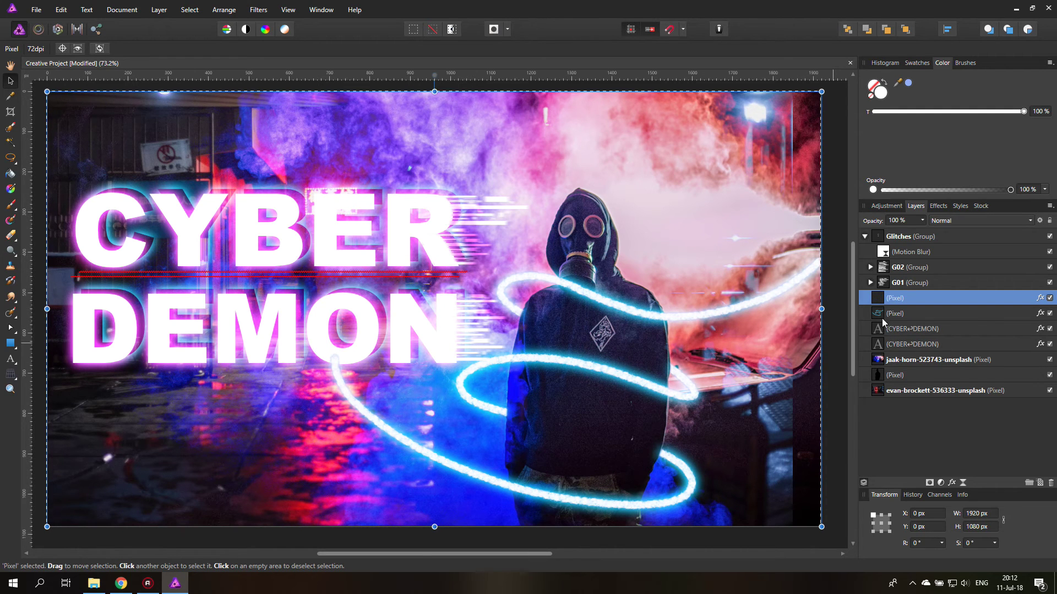
left_click(36, 10)
left_click(44, 160)
- Choose the 230 px lightning brush from the Texture brush category
left_click(965, 62)
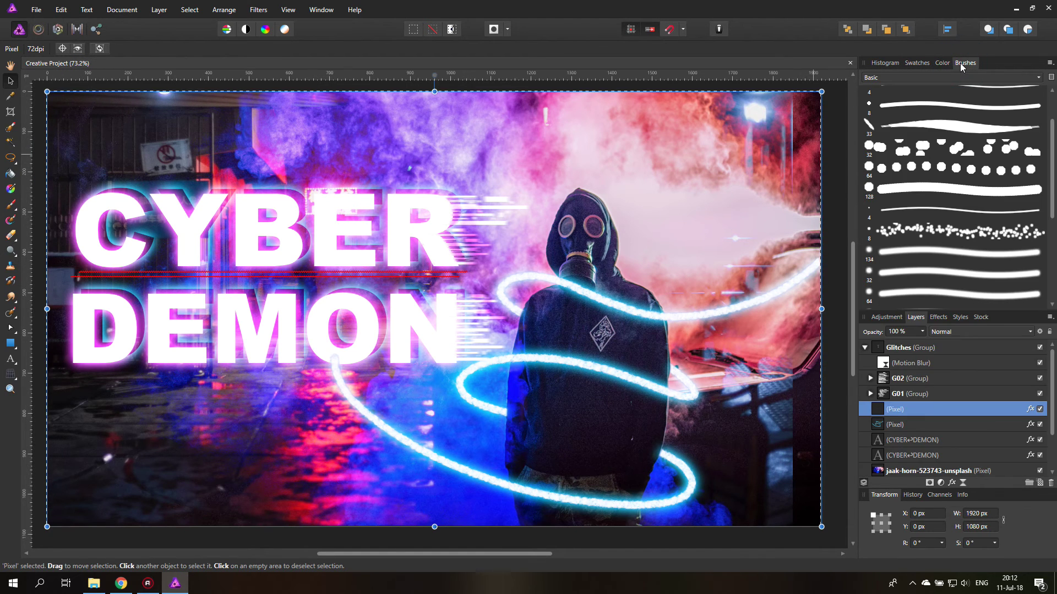
left_click(917, 77)
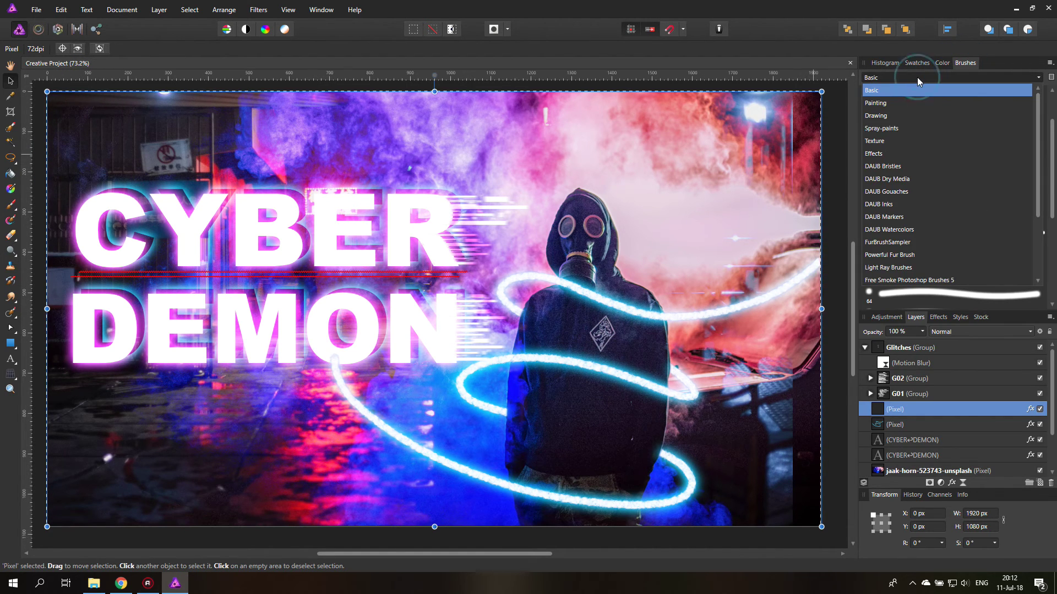
left_click(887, 141)
scroll(934, 149, "up", 2)
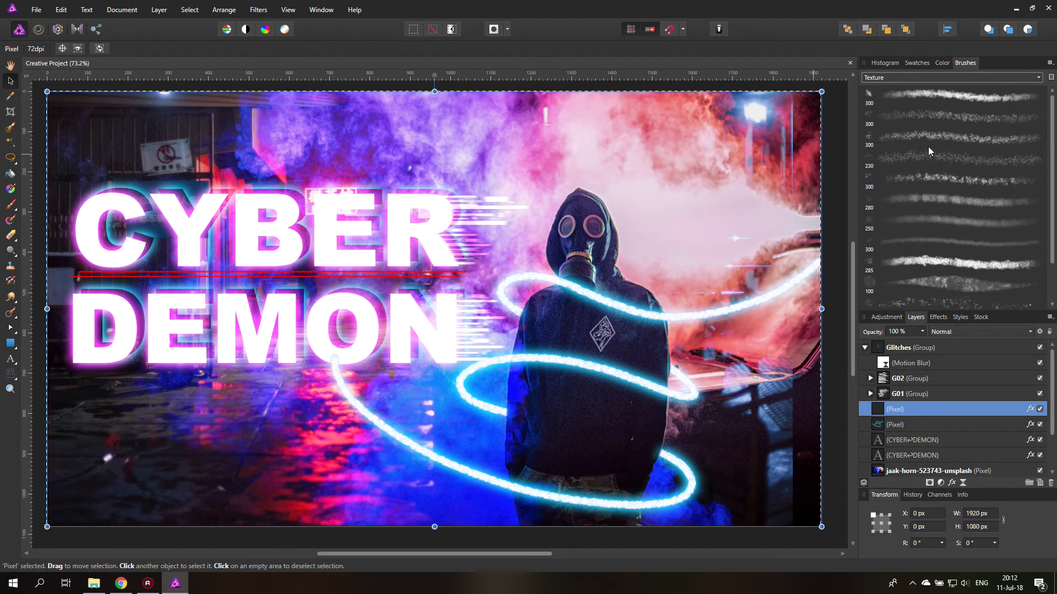
left_click(896, 160)
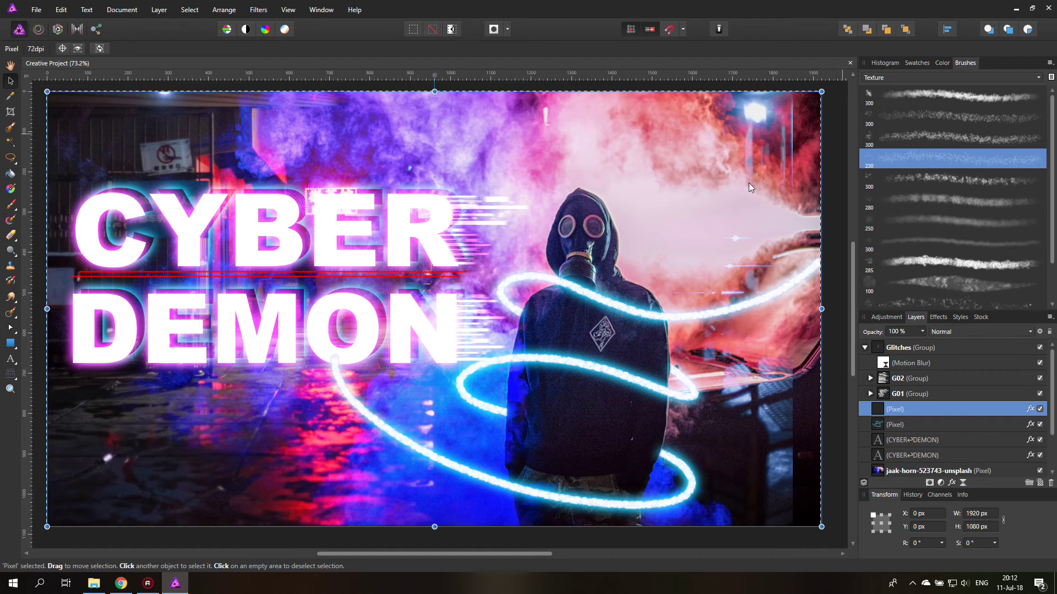
- Set the colour to blue and paint a first lightning stroke by the figure's lower back
left_click(941, 64)
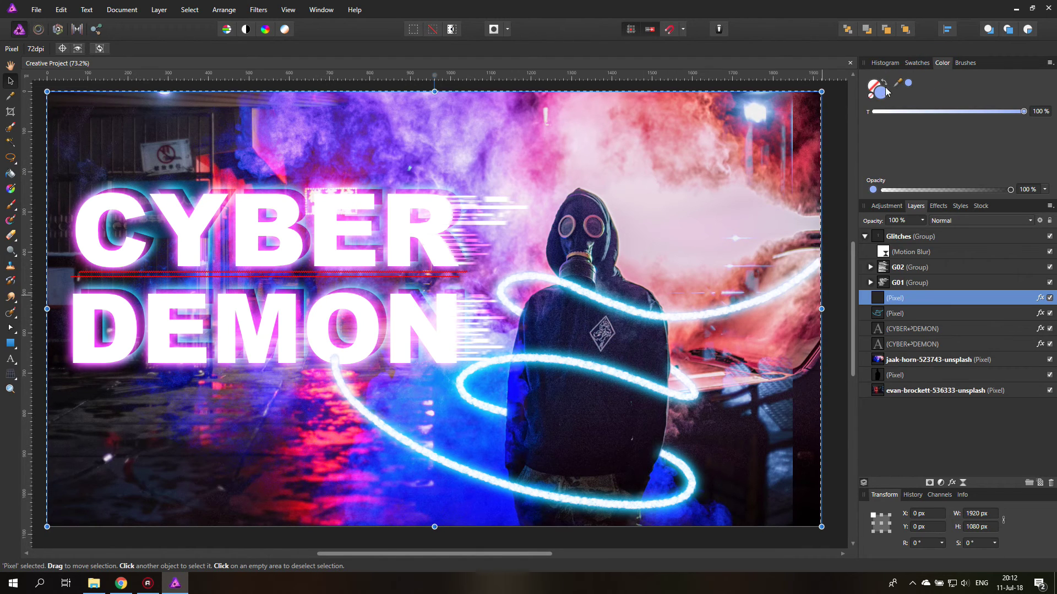
left_click(885, 86)
left_click(965, 63)
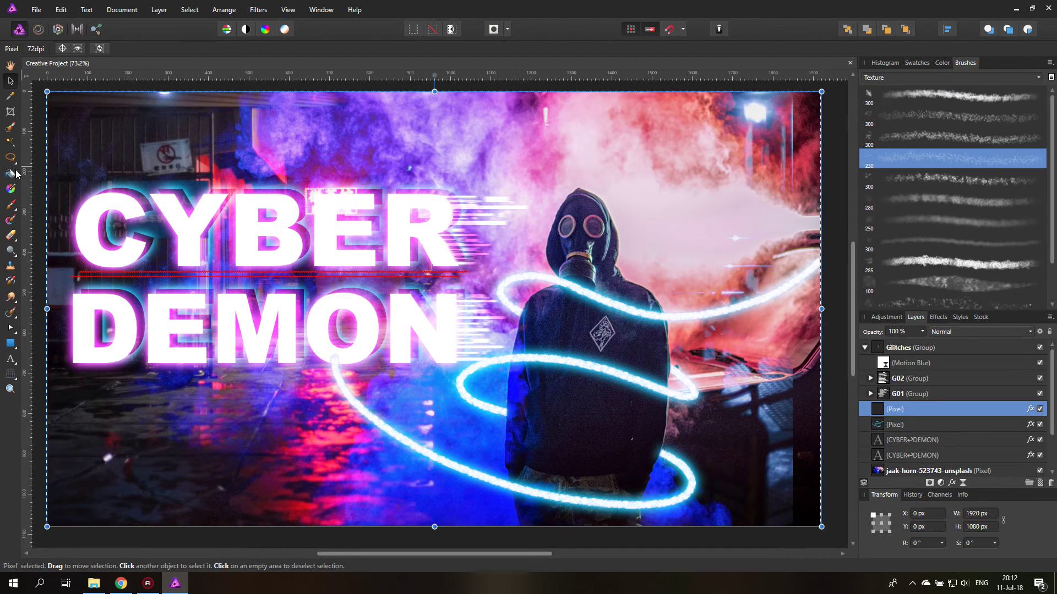
left_click(11, 205)
left_click(525, 476)
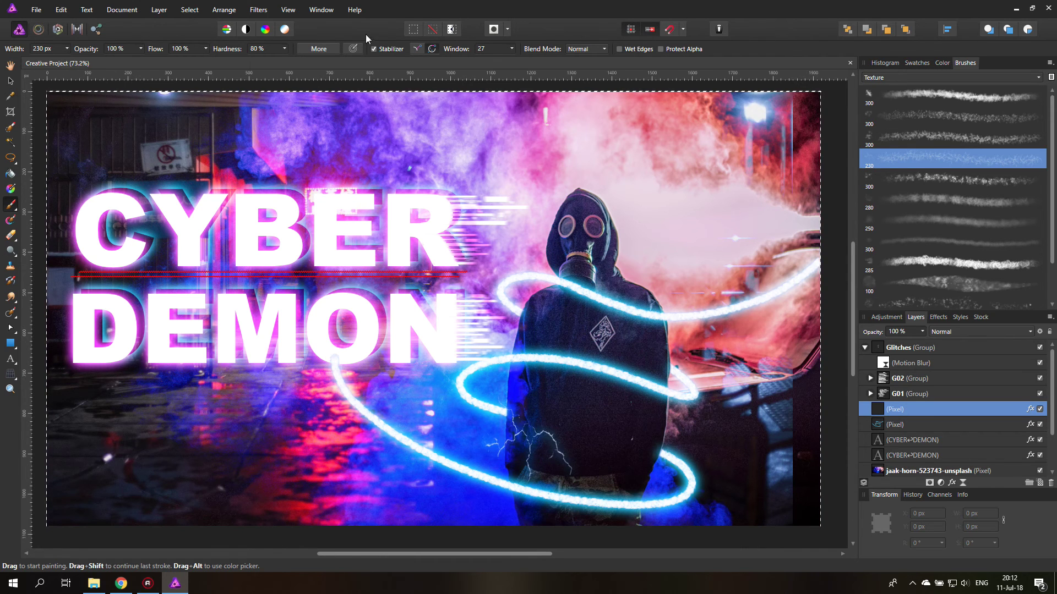
- Set the lightning brush's Size Jitter to 92% with a Random controller
left_click(325, 51)
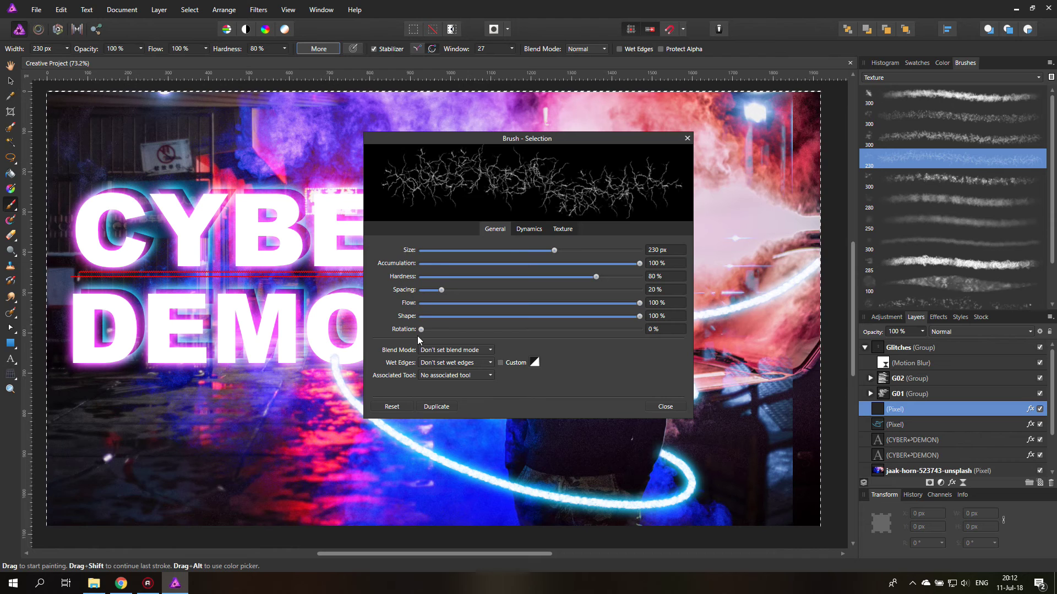
left_click(537, 232)
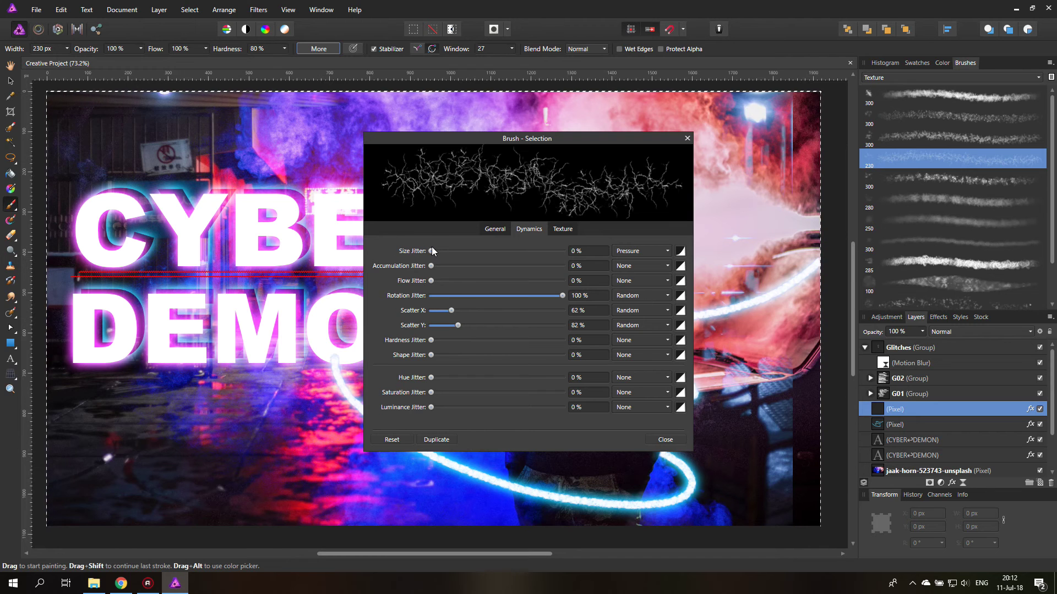
left_click_drag(432, 251, 564, 252)
left_click(640, 251)
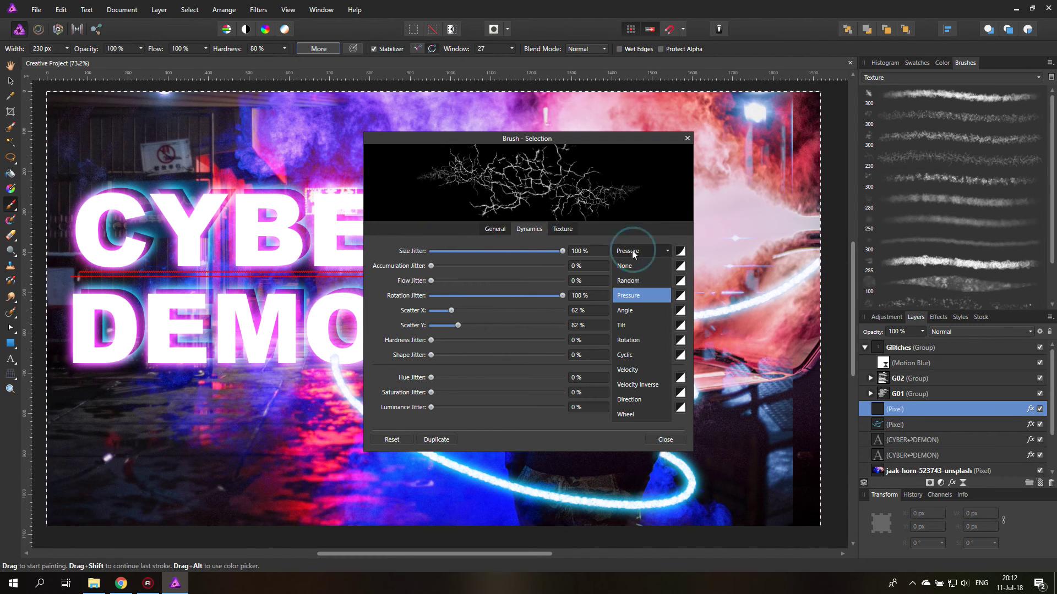
left_click(628, 281)
left_click_drag(563, 251, 553, 256)
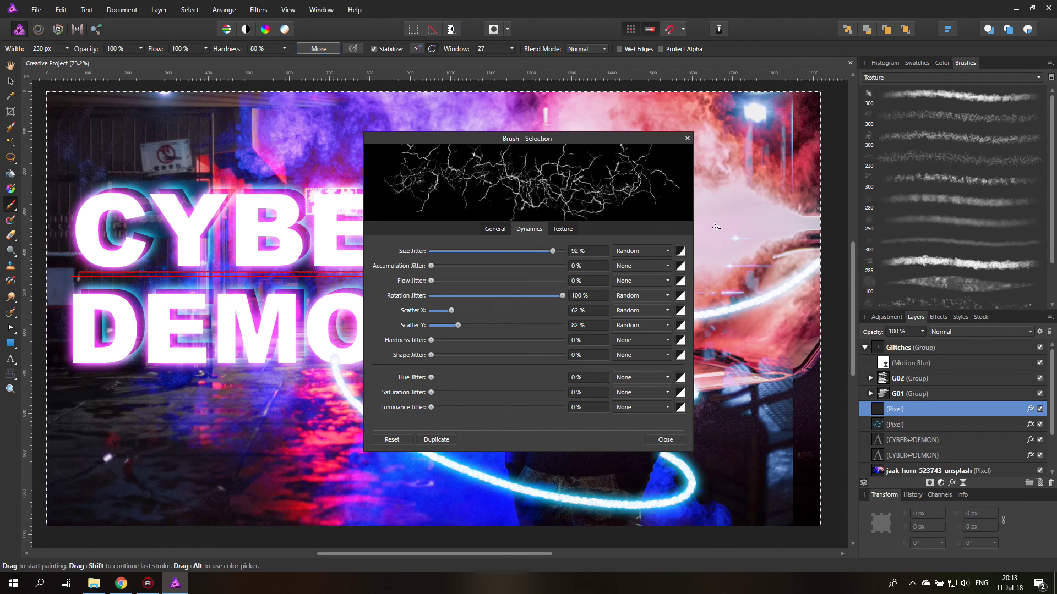
- Paint lightning around the figure's lower body, undoing the stroke on the lower-left ring
left_click(687, 138)
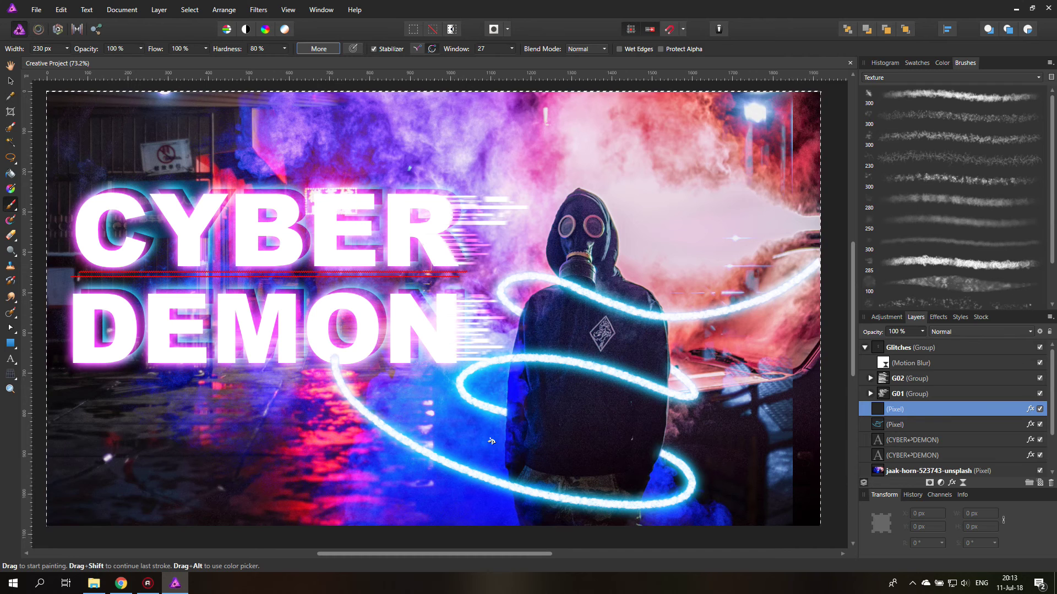
mouse_move(495, 410)
left_mouse_down()
mouse_move(512, 385)
mouse_move(484, 429)
mouse_move(512, 509)
mouse_move(572, 520)
mouse_move(590, 554)
mouse_move(624, 524)
mouse_move(562, 523)
mouse_move(622, 495)
mouse_move(688, 512)
mouse_move(716, 397)
mouse_move(770, 457)
mouse_move(715, 308)
left_mouse_up()
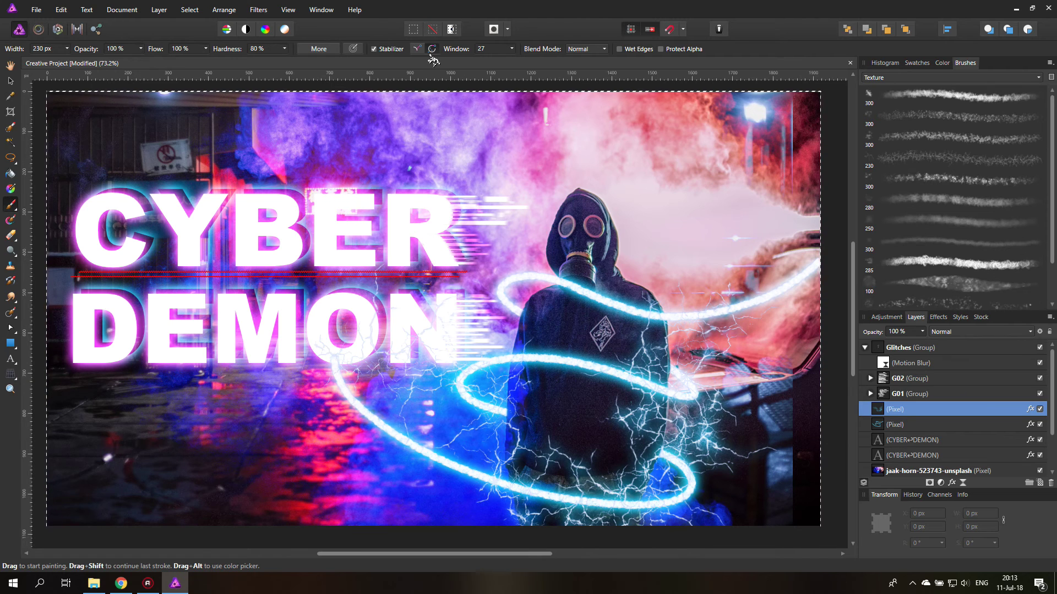
left_click(62, 10)
left_click(68, 20)
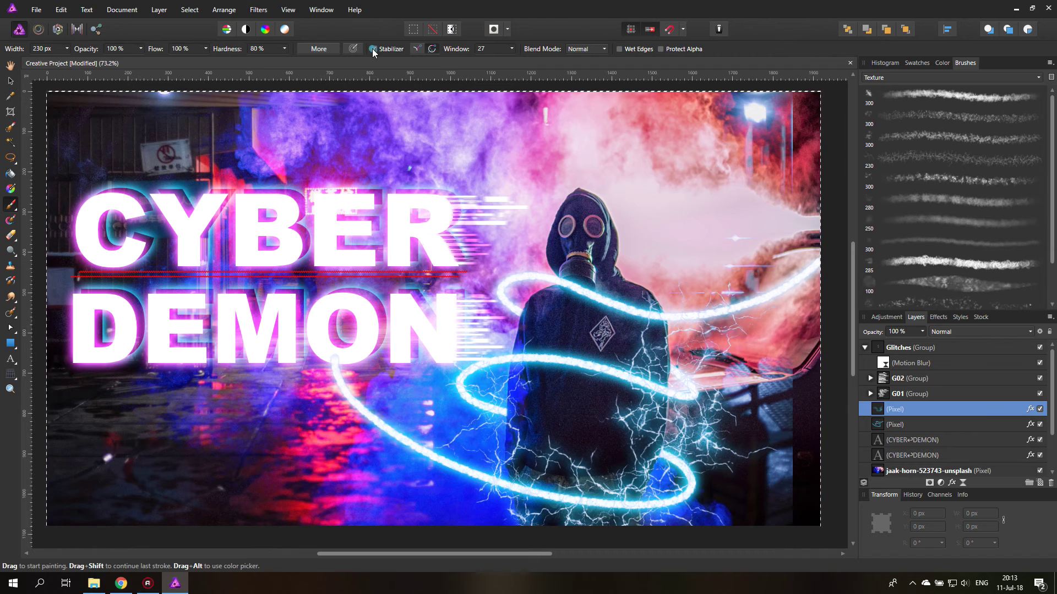
- Try lightning strokes over CYBER and around its C, undoing both
left_click_drag(55, 223, 424, 251)
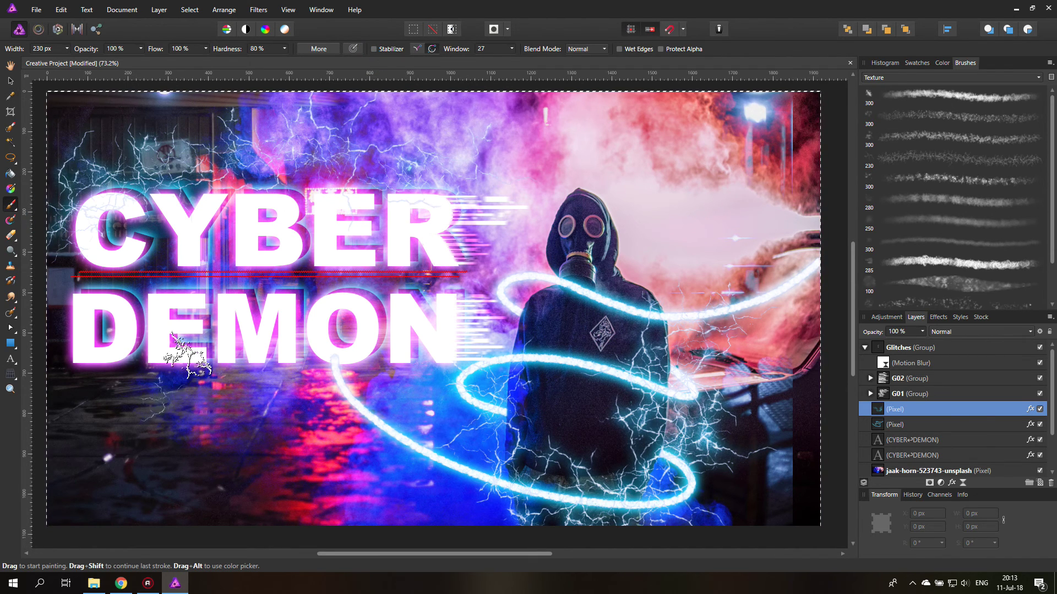
key("ctrl+z")
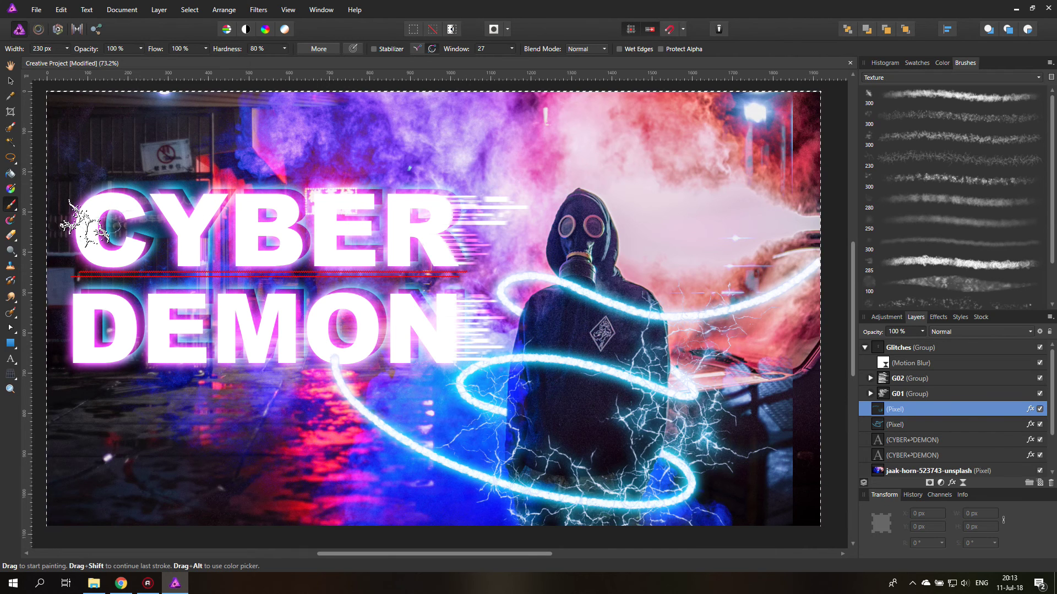
mouse_move(83, 225)
left_mouse_down()
mouse_move(101, 217)
mouse_move(136, 268)
left_mouse_up()
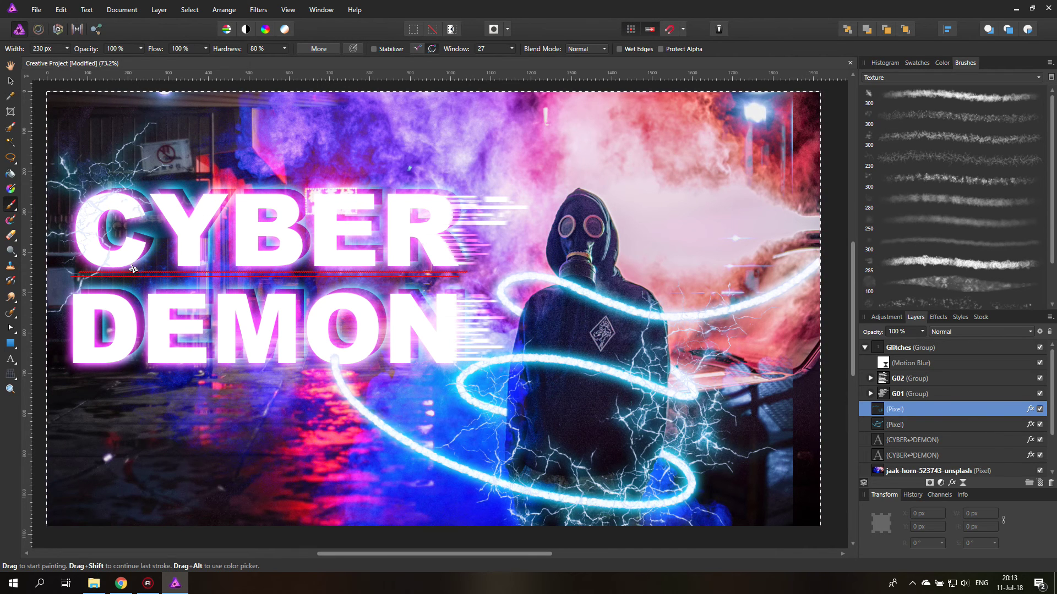
key("ctrl+z")
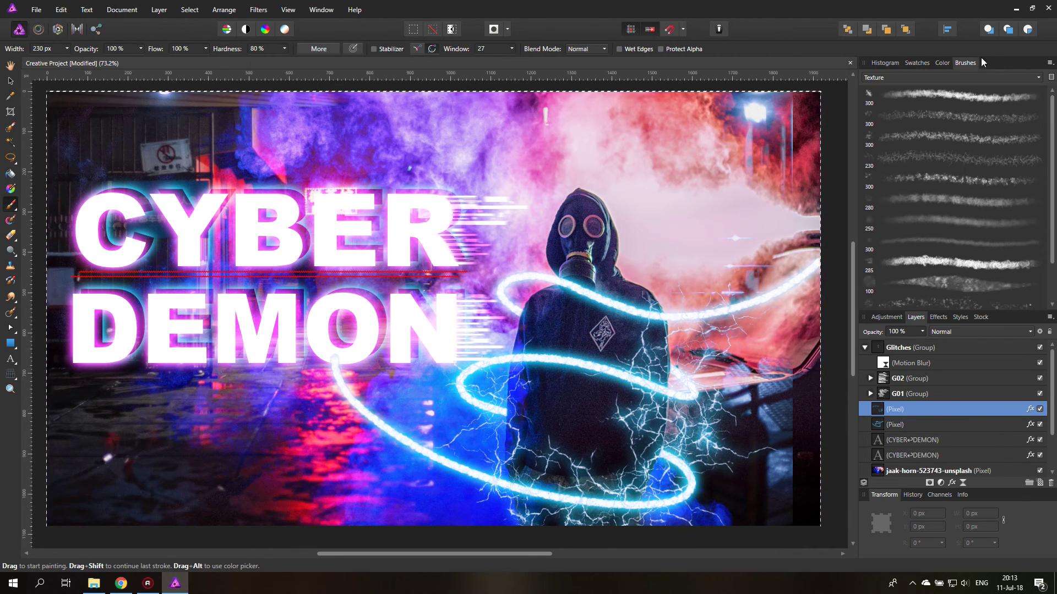
- Stamp lightning near the no-smoking sign and along the canvas's left edge
left_click(942, 63)
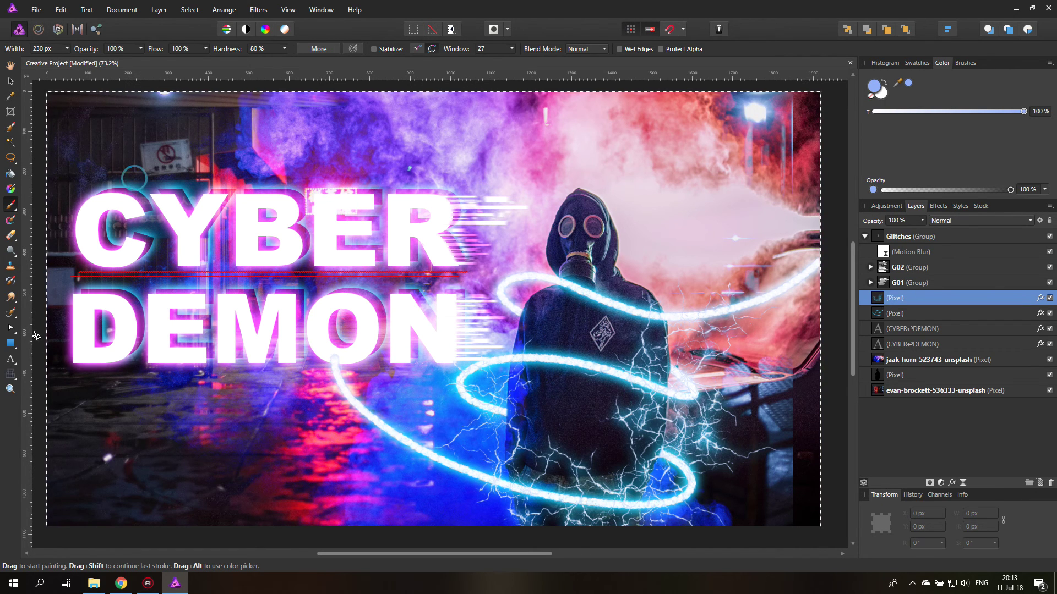
left_click(187, 177)
left_click(72, 345)
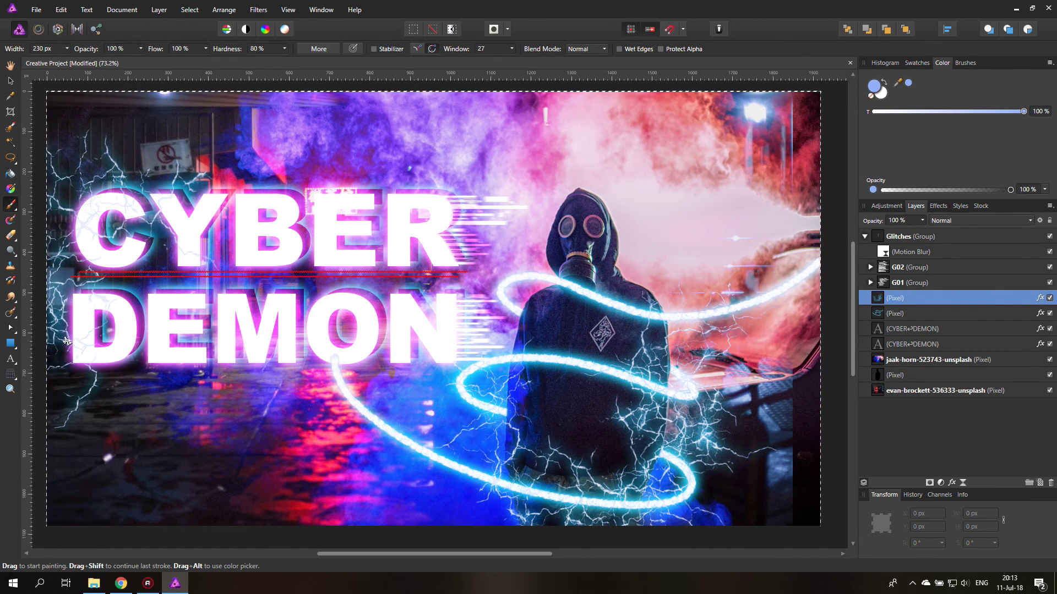
- Move the lightning Pixel layer below both CYBER DEMON text layers and reselect it
left_click(12, 85)
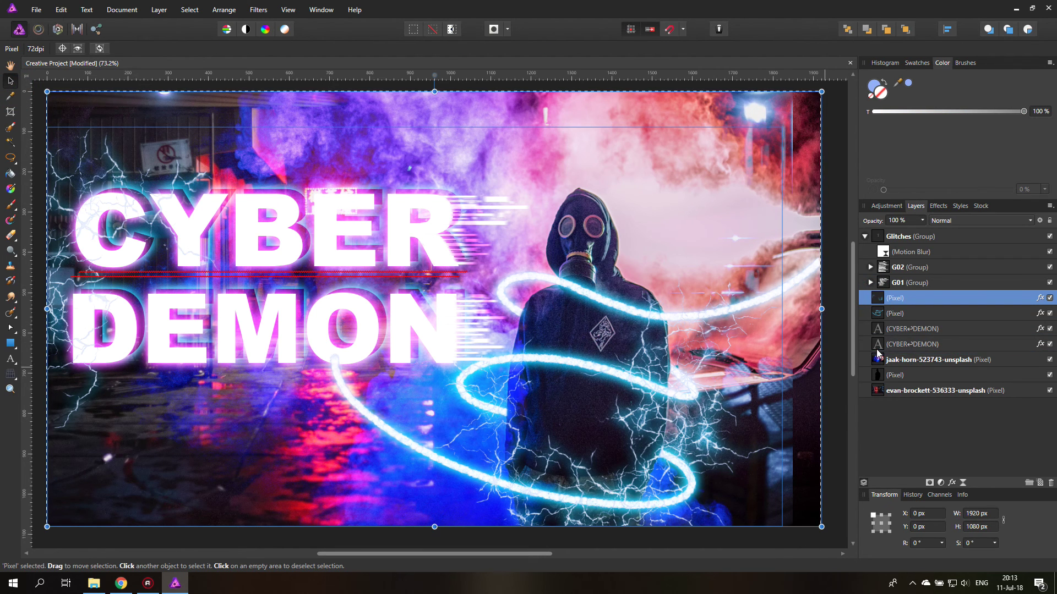
key("ctrl+bracketleft")
key("ctrl+bracketleft")
key("ctrl+bracketleft")
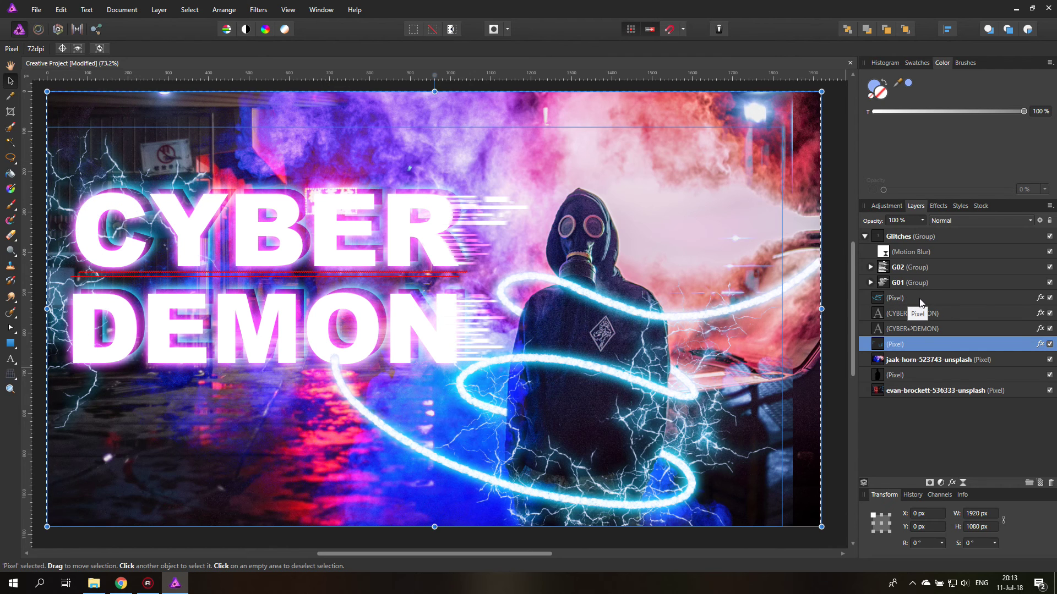
left_click(839, 338)
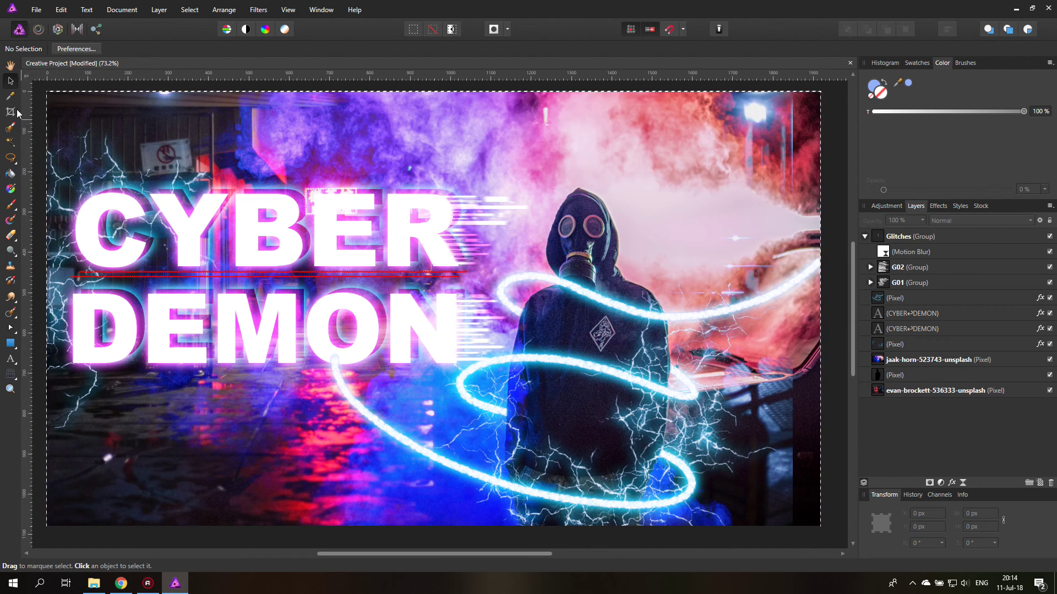
left_click(884, 346)
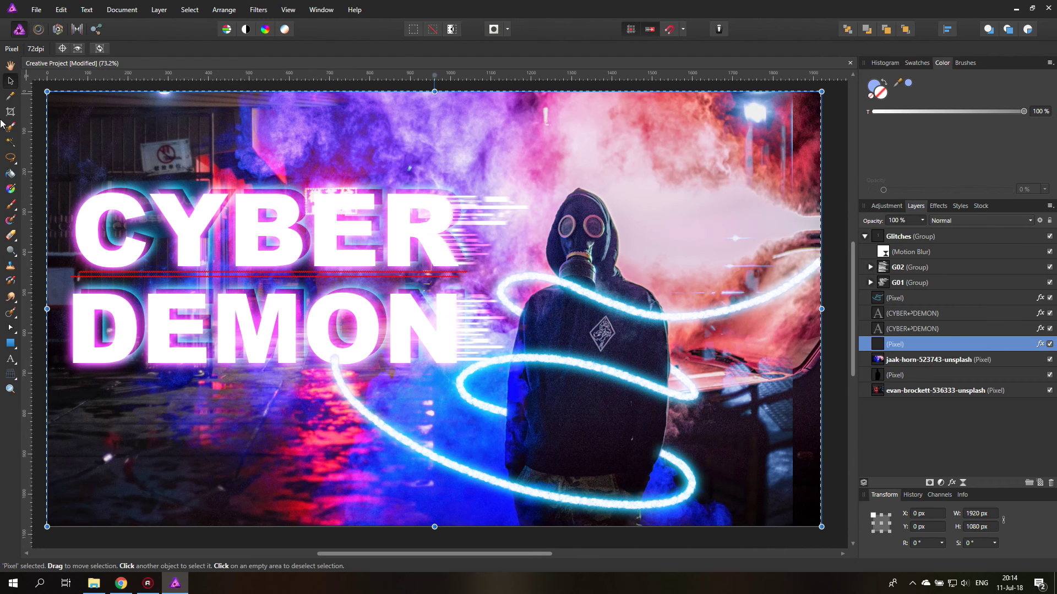
- Paint blue lightning over the C of CYBER, undoing the strokes left of the word
left_click(10, 205)
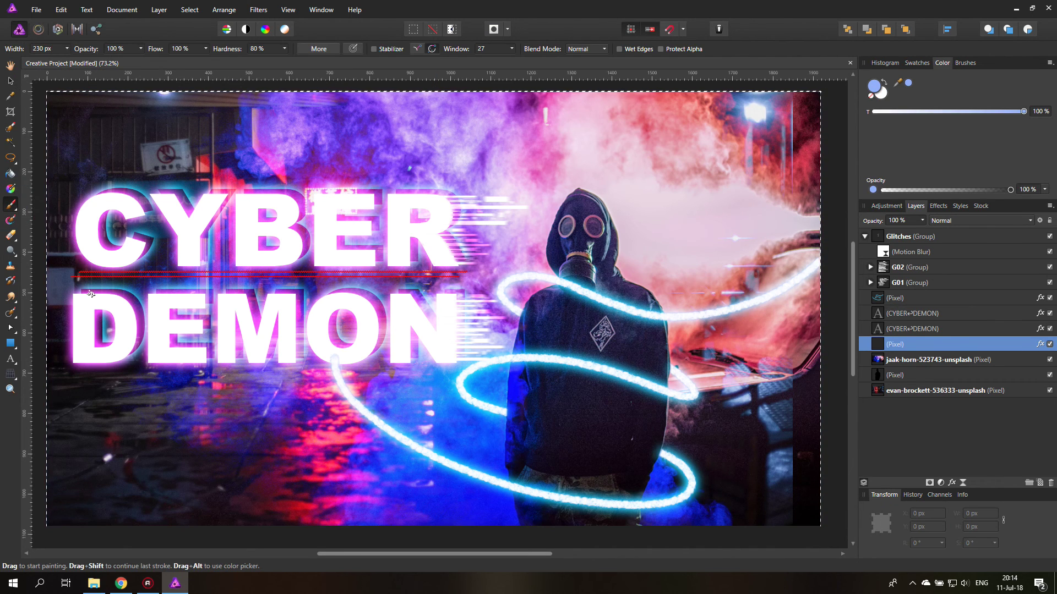
left_click_drag(89, 259, 105, 278)
left_click(92, 190)
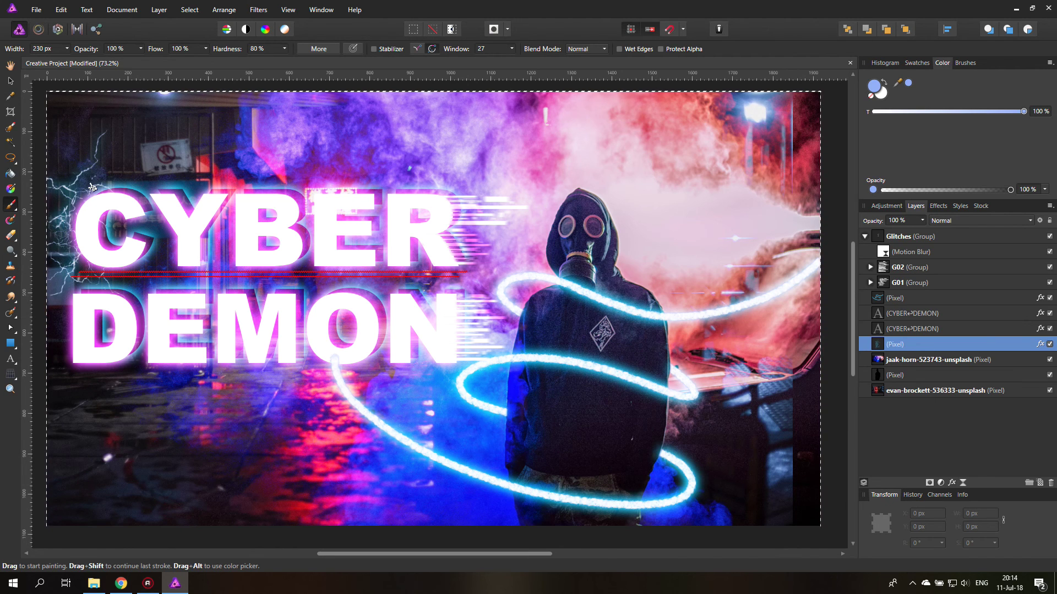
key("ctrl+z")
key("ctrl+z")
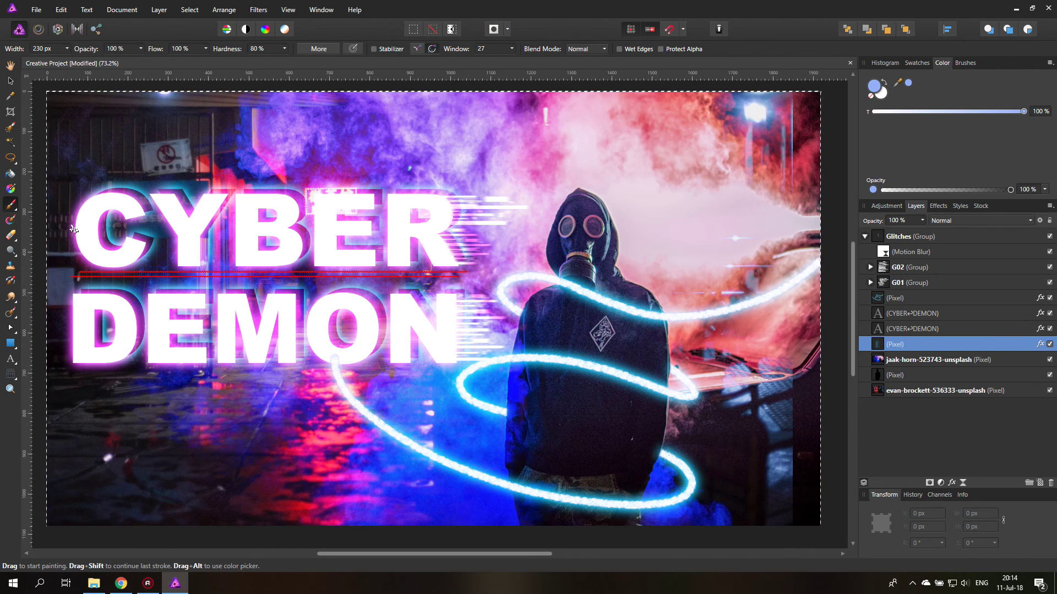
left_click(110, 190)
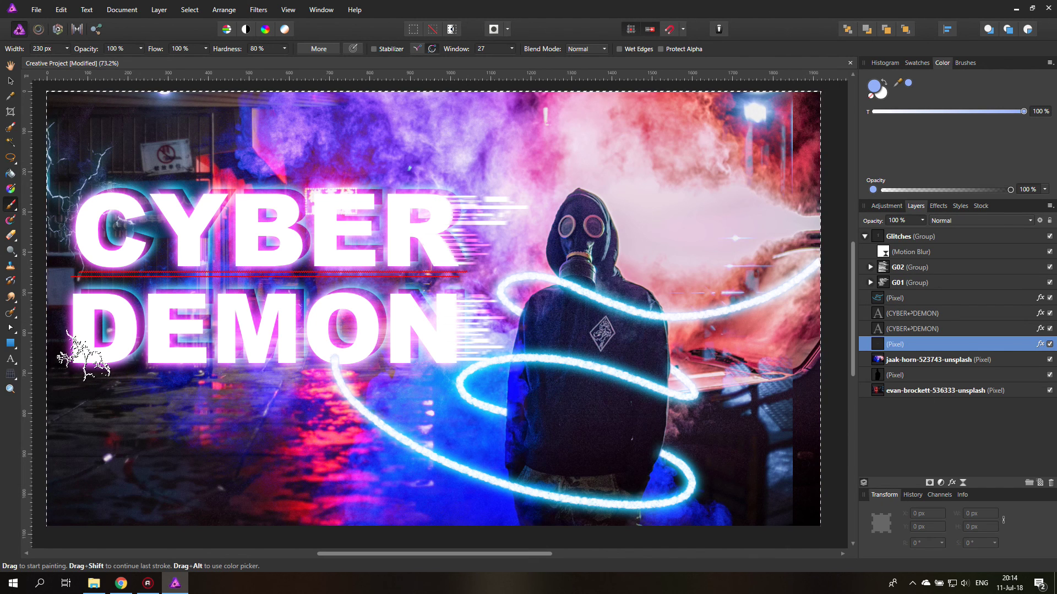
- Stamp lightning around DEMON and across the figure's hood, right side and lower body, then deselect
left_click(110, 380)
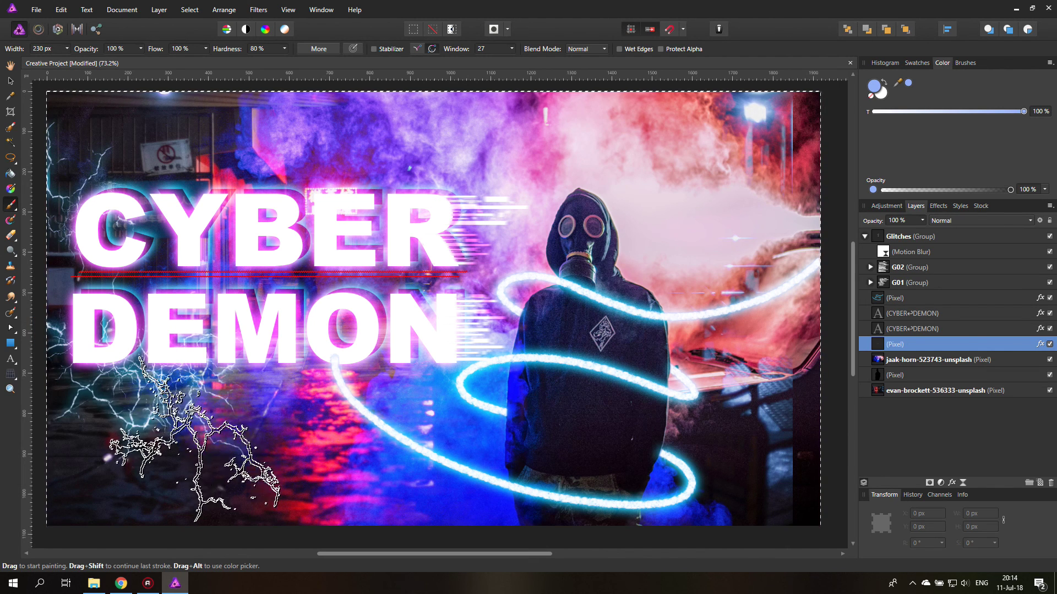
left_click(159, 440)
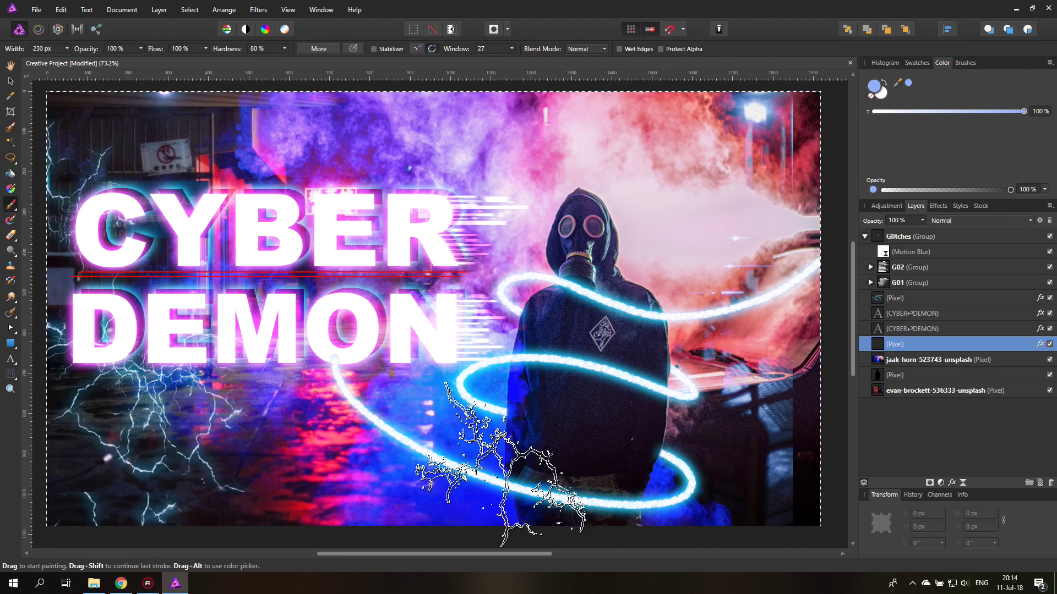
left_click(506, 443)
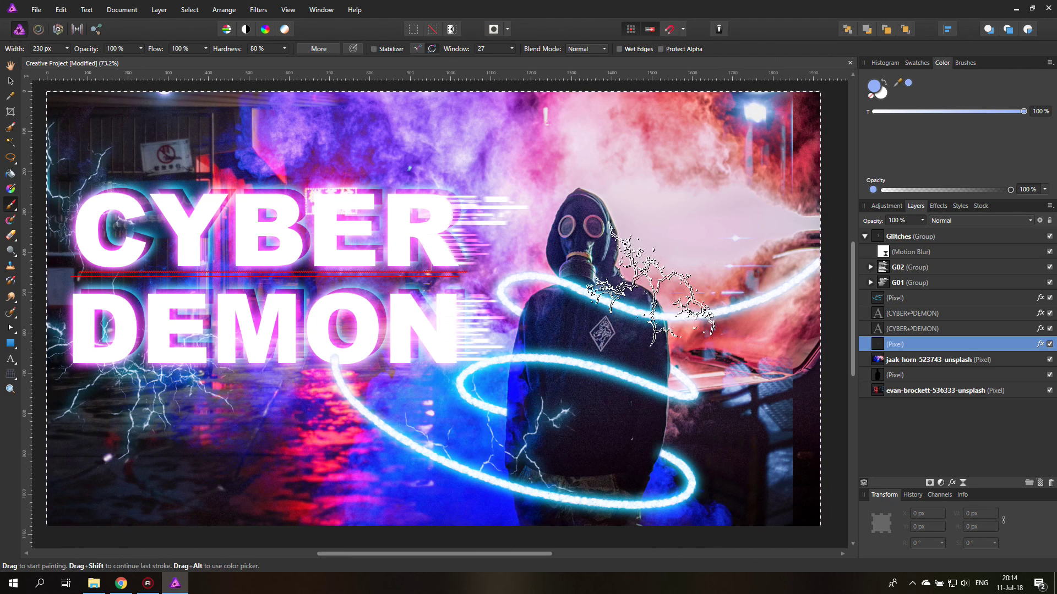
left_click(649, 243)
left_click(506, 432)
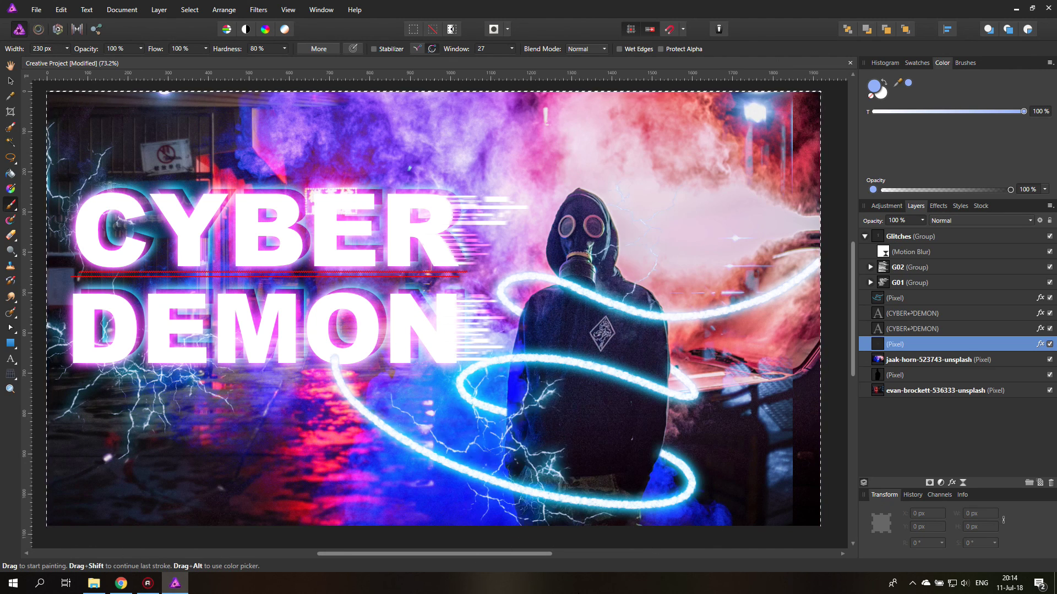
left_click(606, 247)
left_click(682, 418)
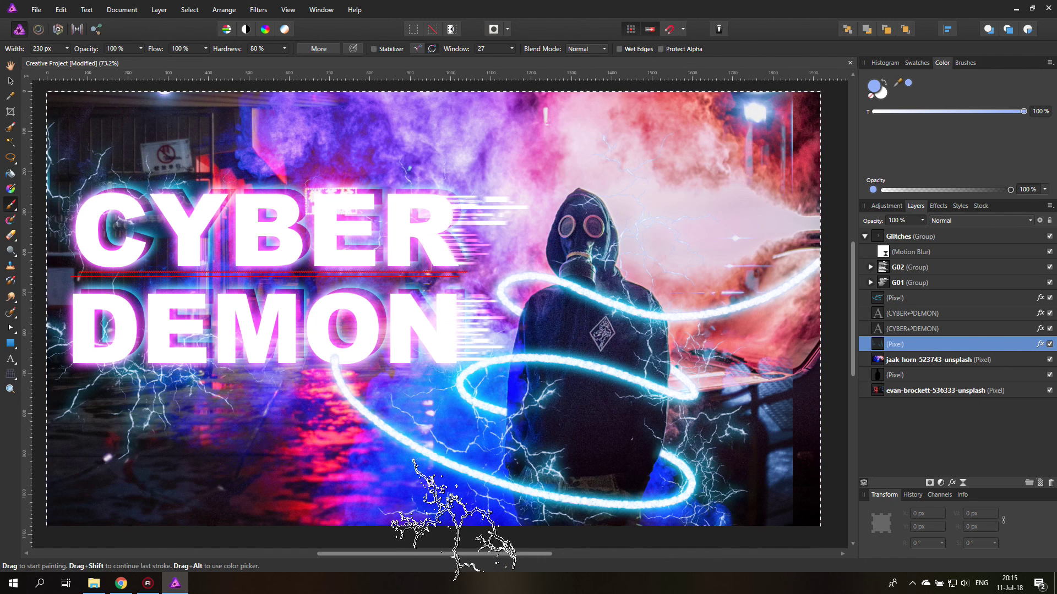
key("ctrl+d")
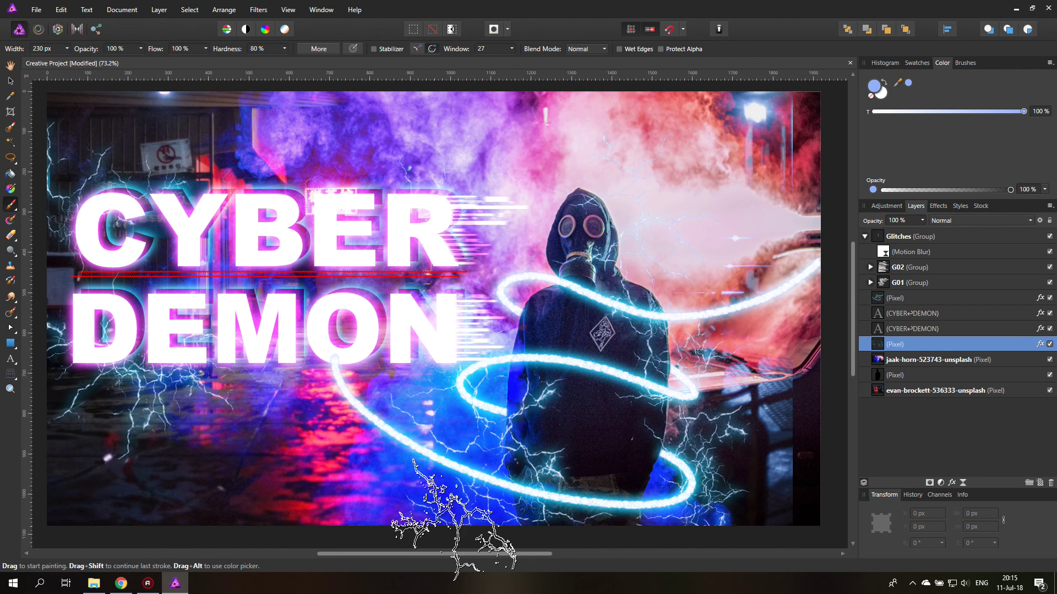
- Add a right-side lightning stroke, then move and enlarge the evan-brockett street photo to 1929×1125.5 px
left_click(768, 361)
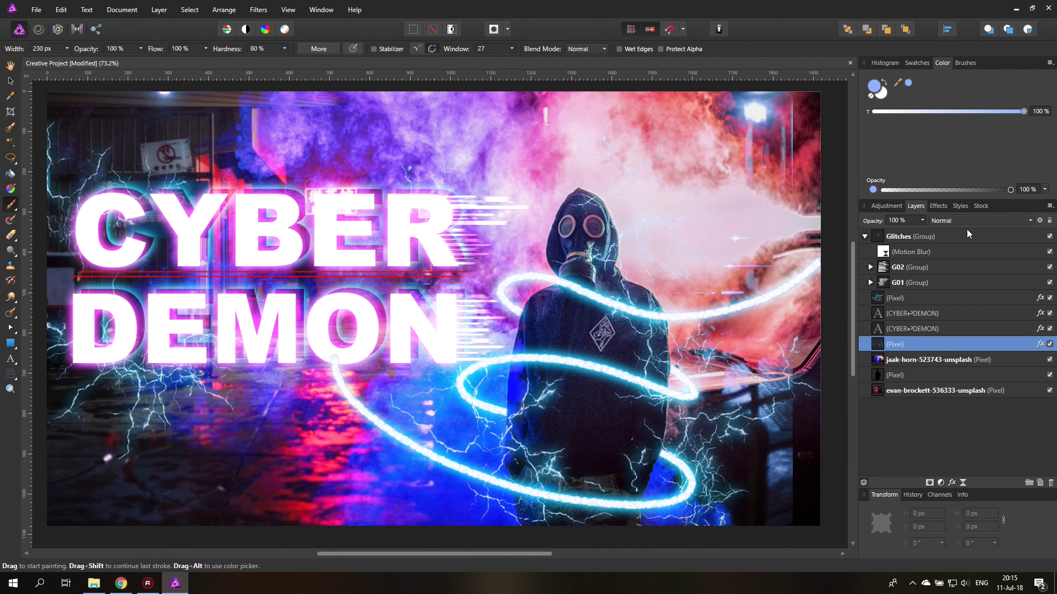
left_click(879, 391)
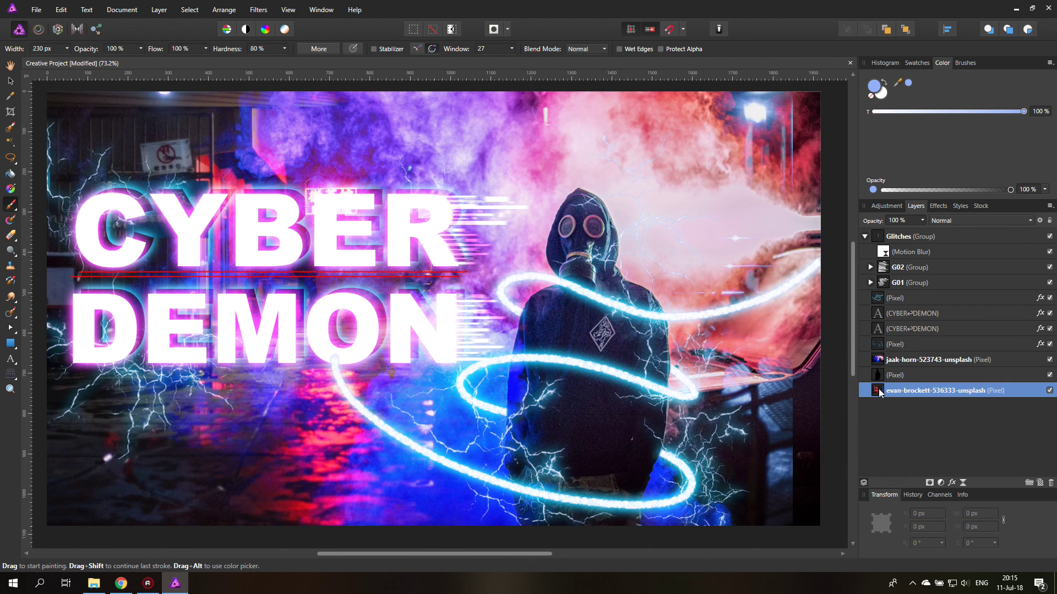
left_click(10, 81)
left_click_drag(753, 443, 776, 446)
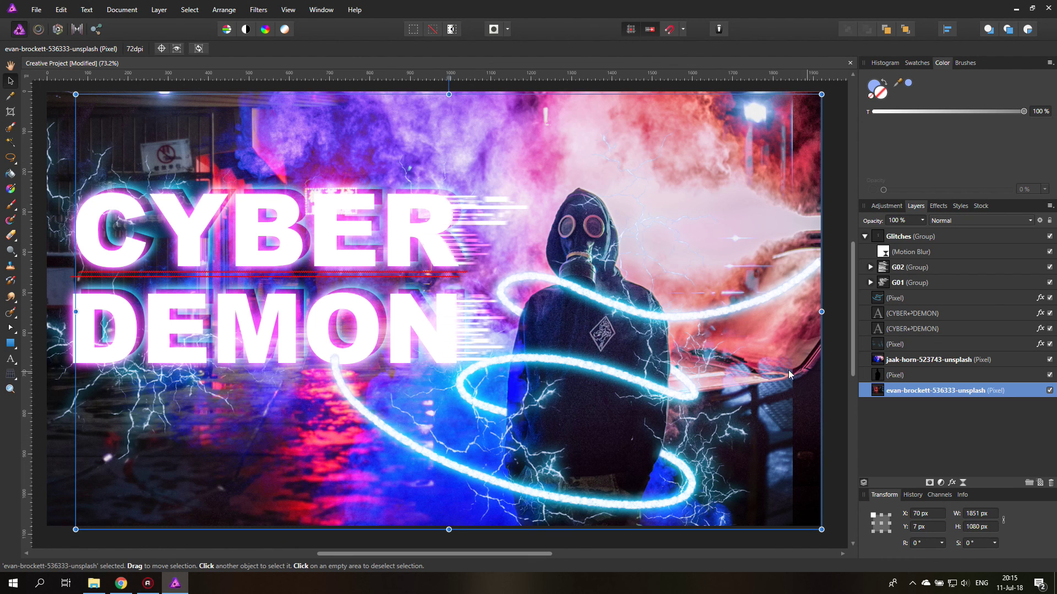
left_click_drag(76, 94, 41, 89)
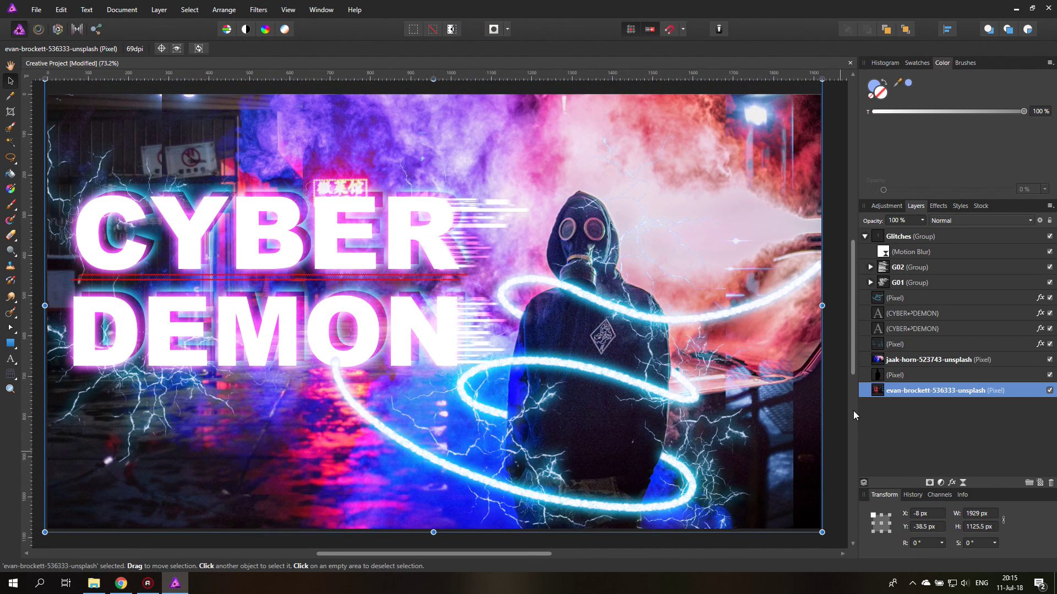